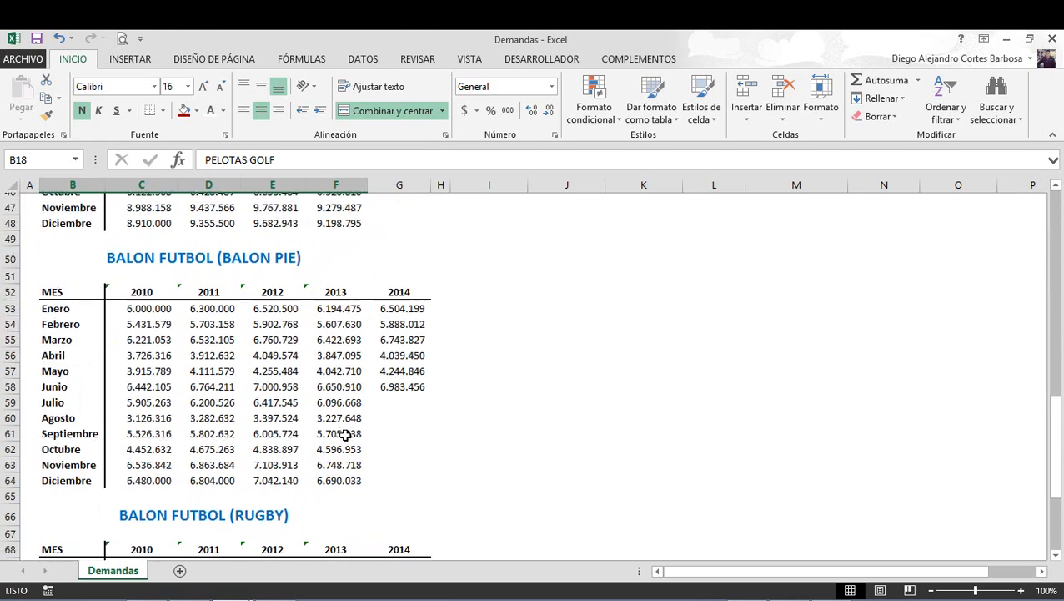
Examine the PELOTAS TENNIS demand table, including its month rows, year columns and the 2014 data
scroll(345, 431, "up", 3)
scroll(345, 431, "up", 18)
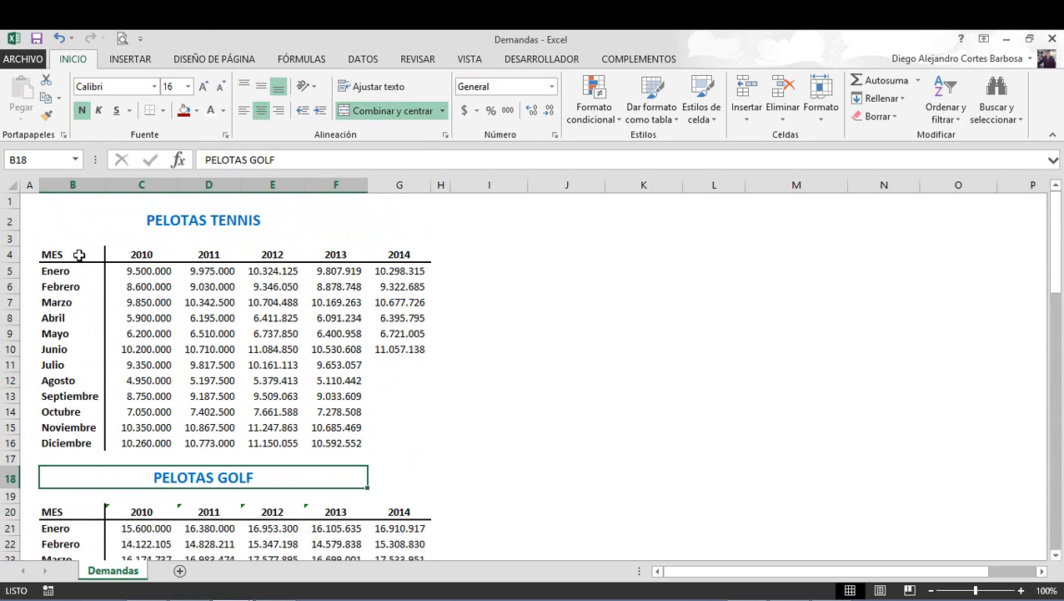
left_click(118, 215)
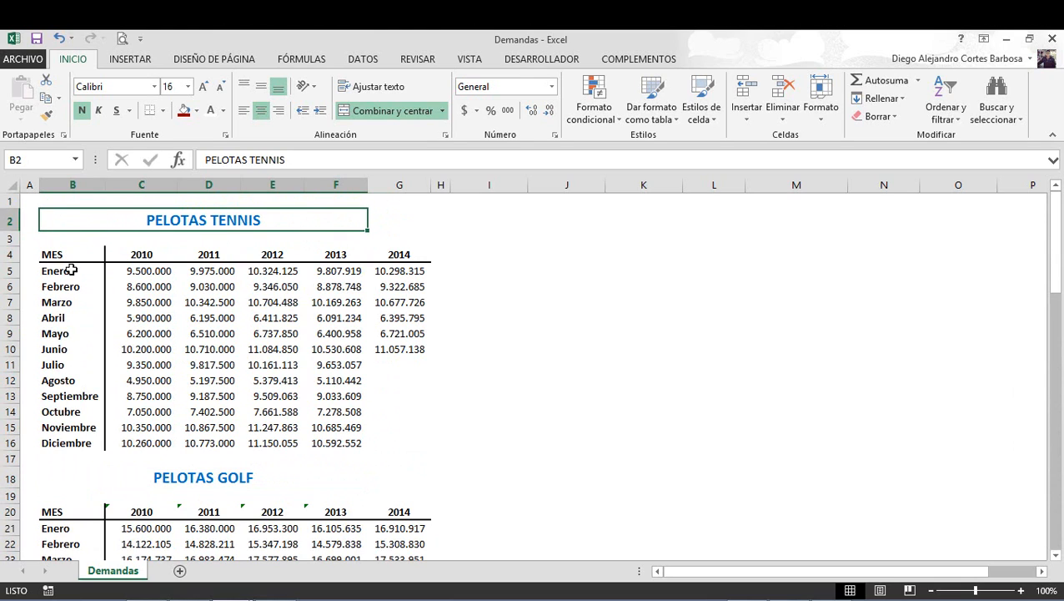
left_click_drag(71, 268, 60, 445)
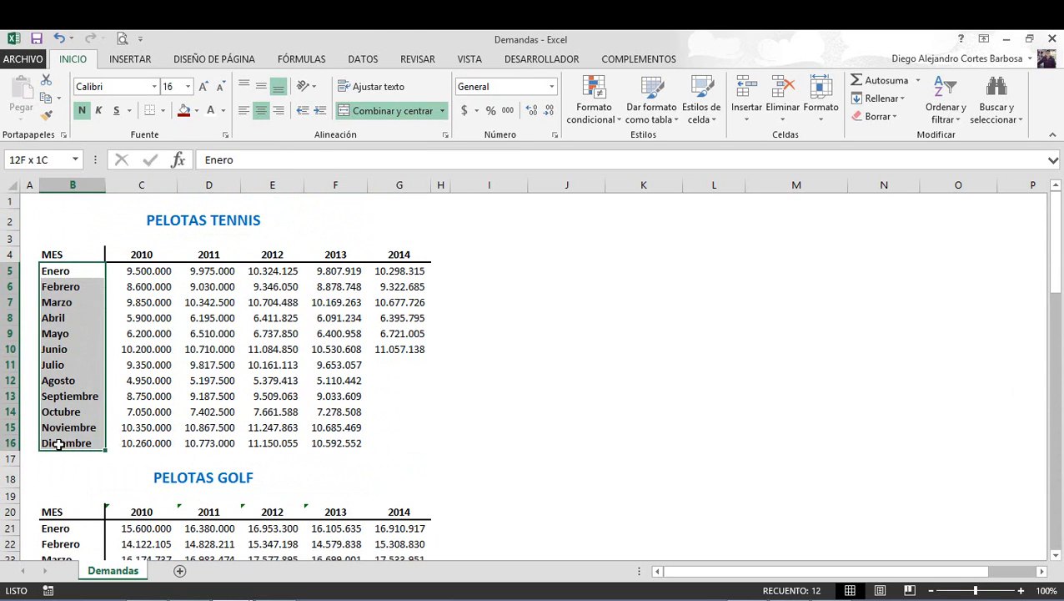
left_click_drag(142, 254, 331, 252)
left_click(405, 254)
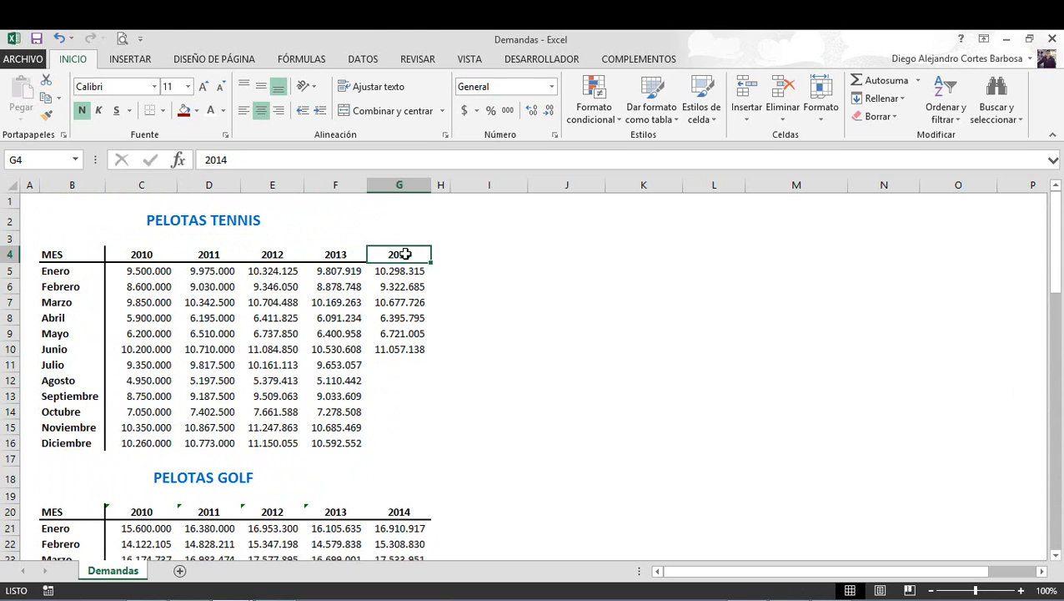
left_click(406, 352)
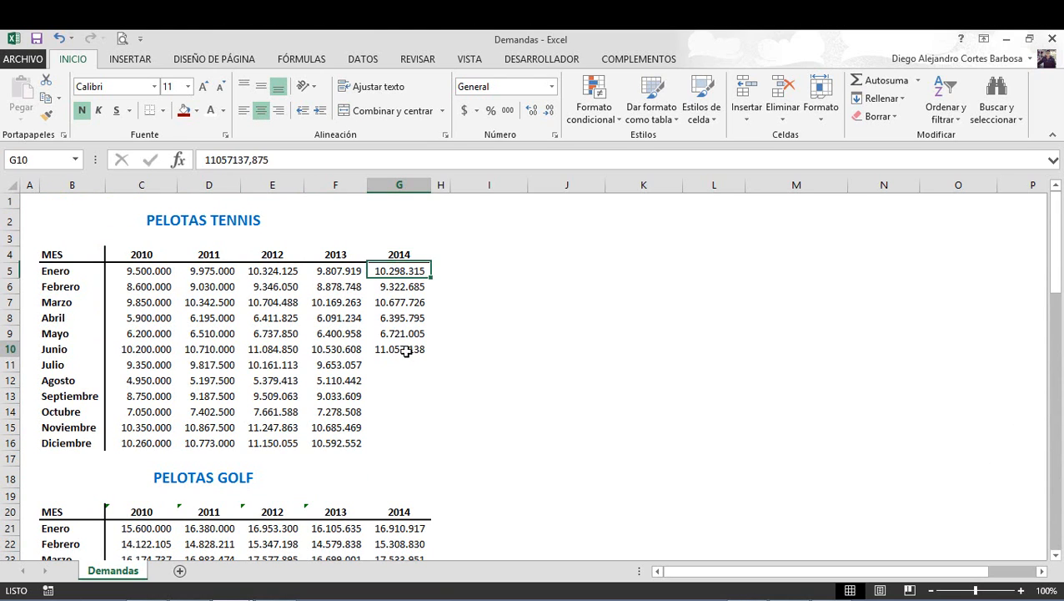
left_click(480, 267)
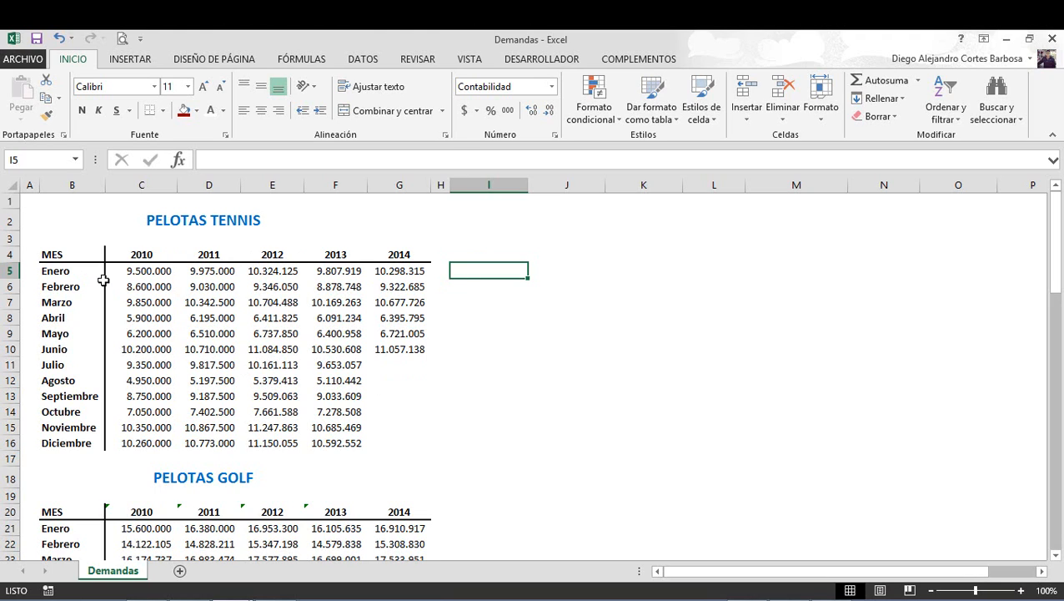
Enter the heading PROMEDIO in cell I3, beside the PELOTAS TENNIS table
left_click(492, 241)
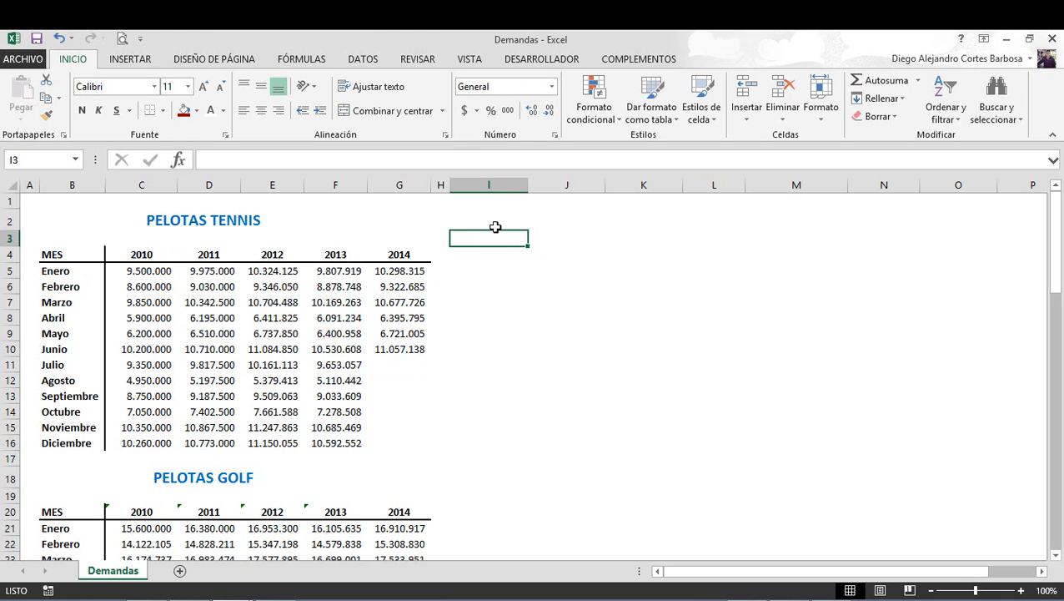
type("PR")
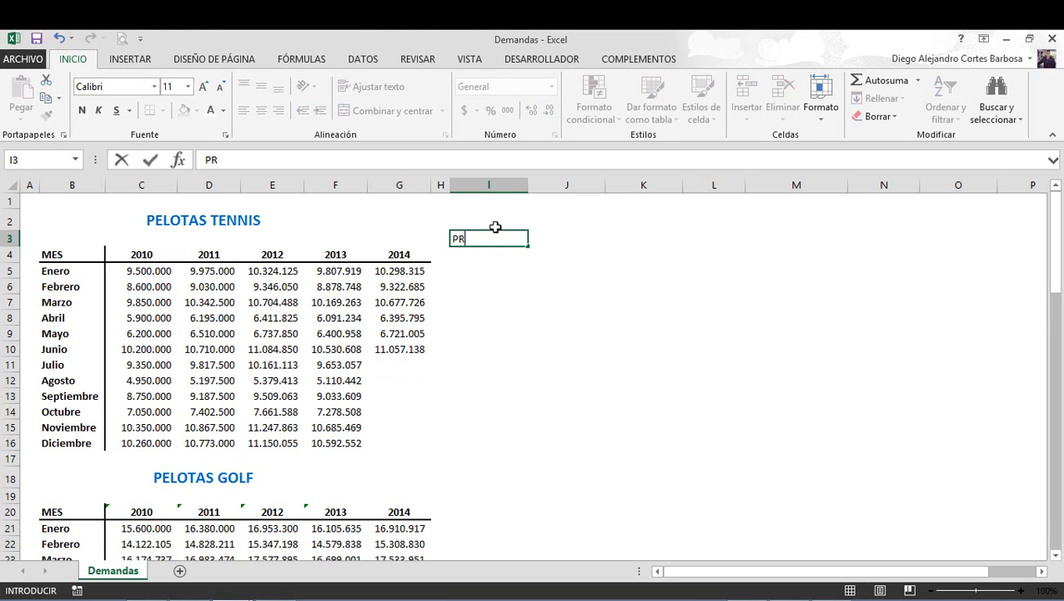
type("OMEDIO")
key("Return")
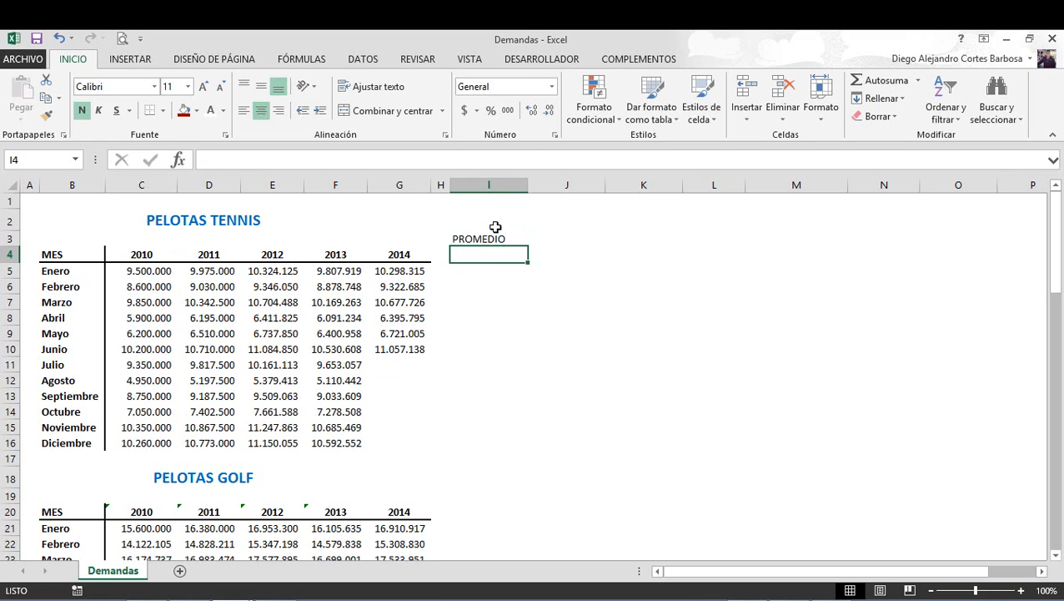
Calculate the Enero average across 2010 to 2014 in cell I5 with =PROMEDIO(C5:G5)
key("Return")
type("=")
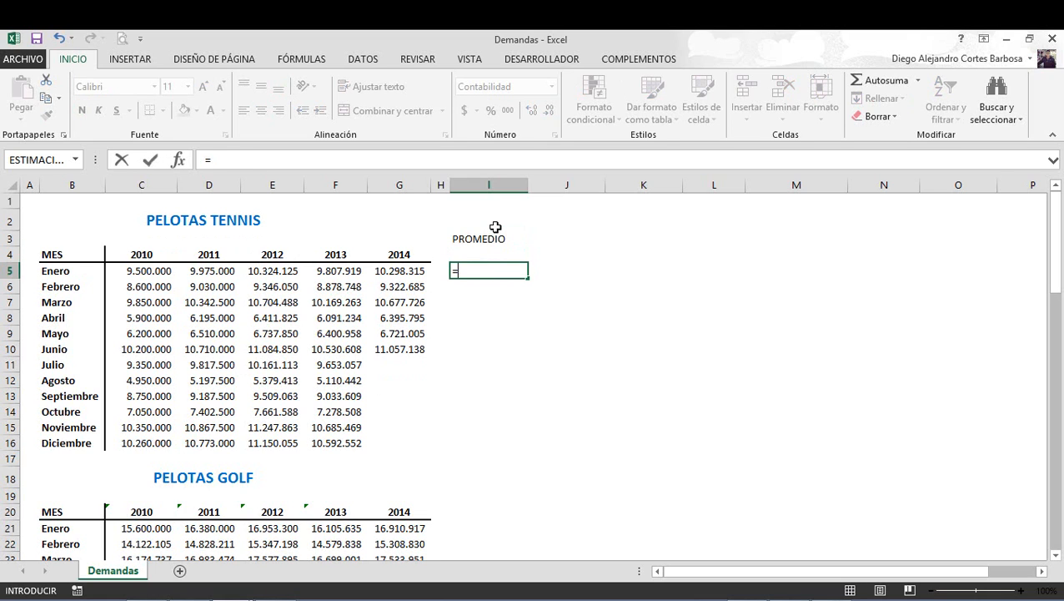
type("PROMEDIO(")
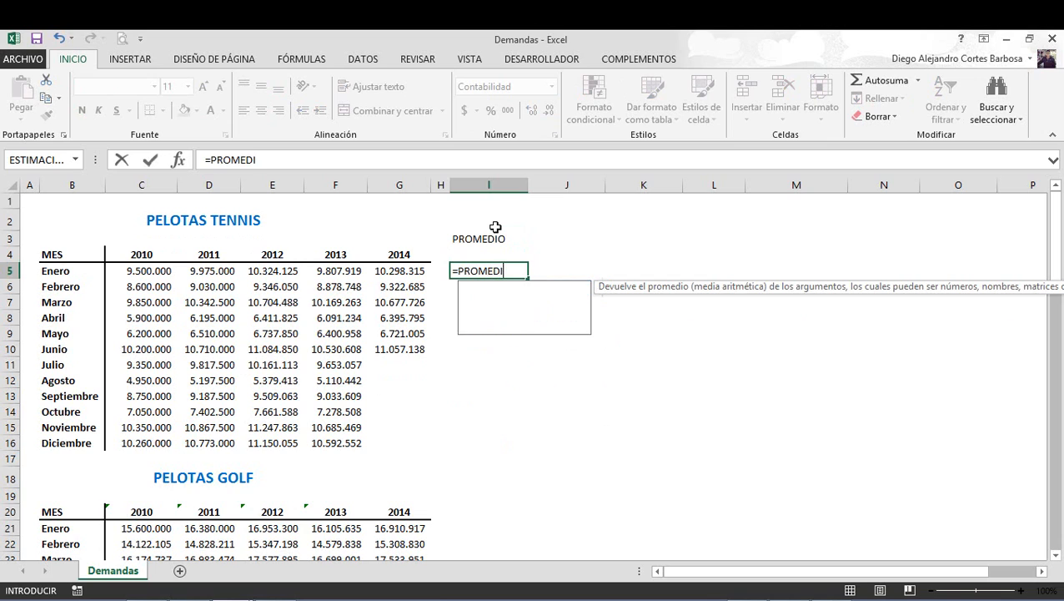
key("Left")
key("Left")
key("Left")
key("Left")
key("Left")
key("Left")
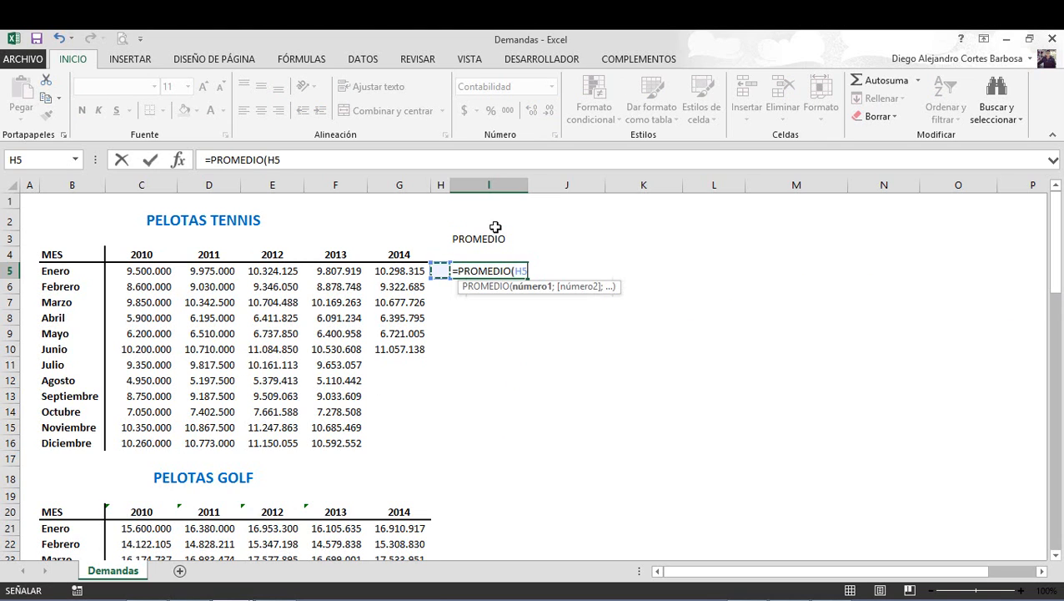
key("shift+Right")
key("shift+Right")
key("shift+Right")
key("shift+Right")
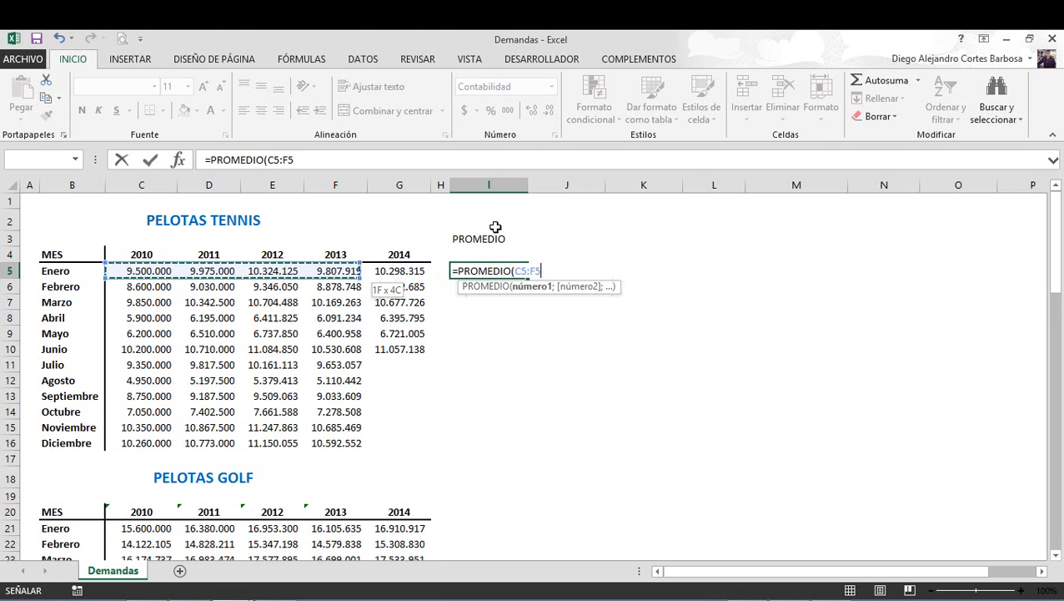
key("Return")
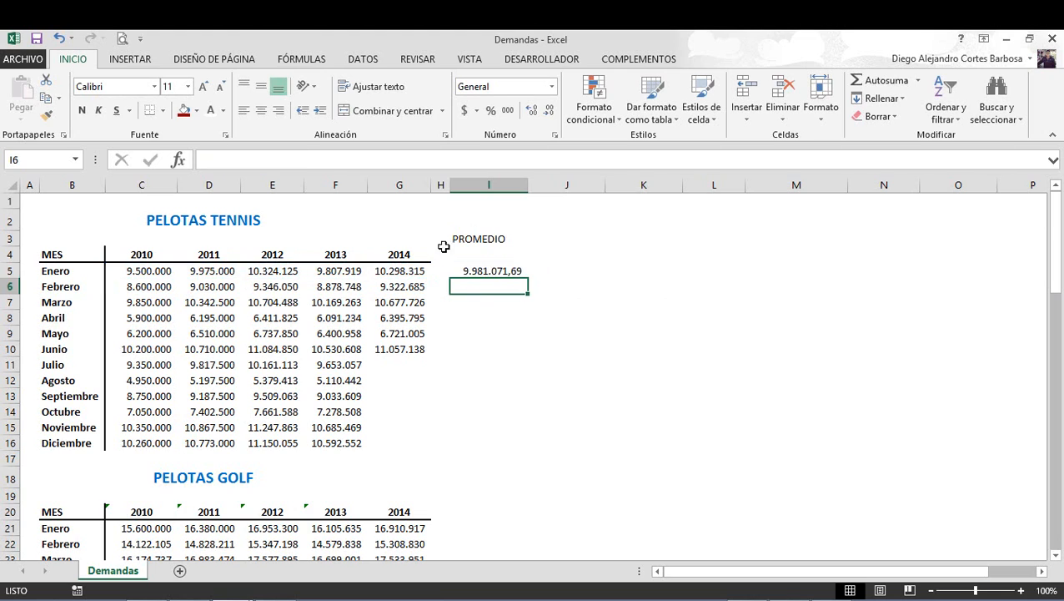
Copy the average formula from I5 to I6:I16 for the months Febrero through Diciembre
left_click(512, 273)
key("ctrl+c")
left_click_drag(509, 284, 504, 437)
key("ctrl+v")
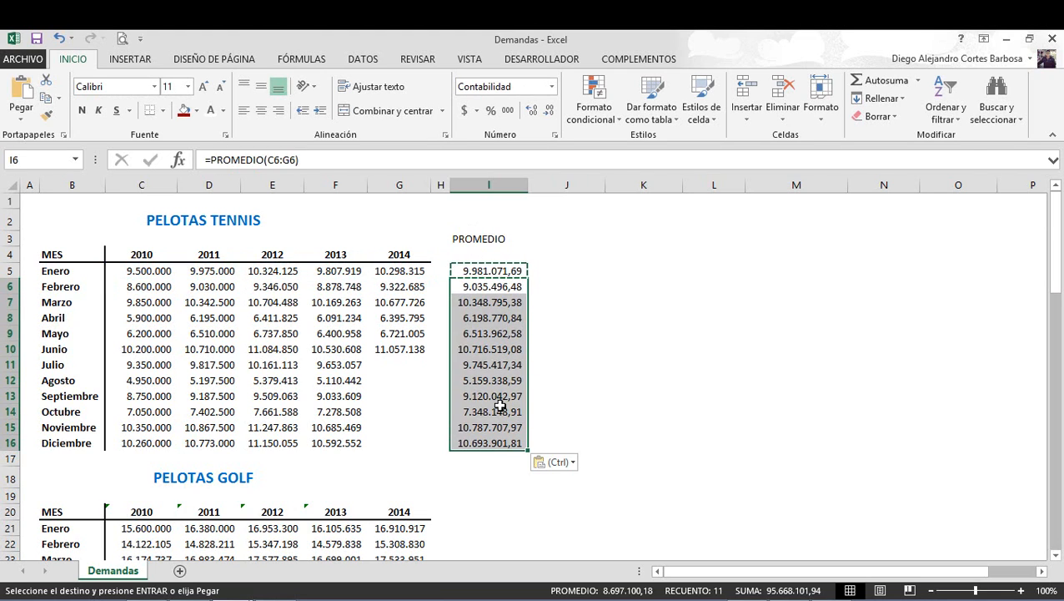
left_click(500, 408)
key("Escape")
Copy the formatting of the 2014 column header onto the PROMEDIO heading in I3
left_click(500, 241)
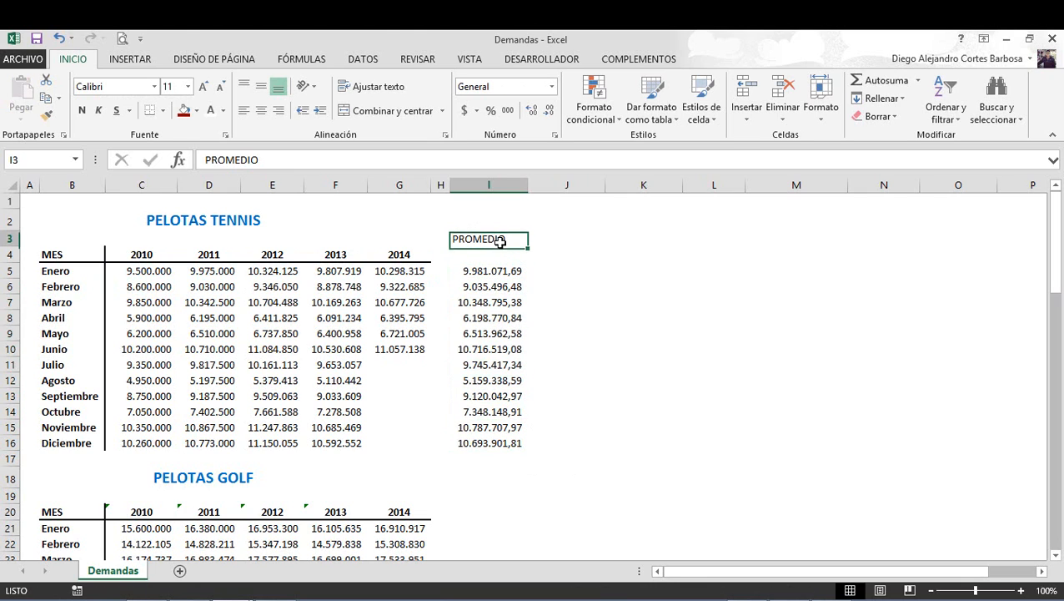
left_click(422, 256)
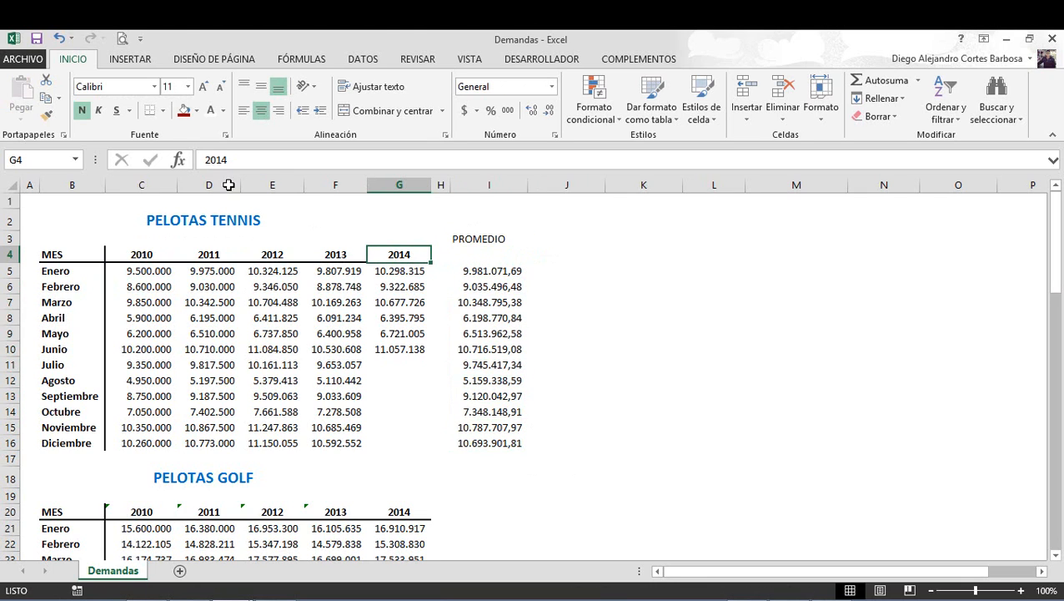
left_click(46, 114)
left_click(488, 239)
left_click(503, 259)
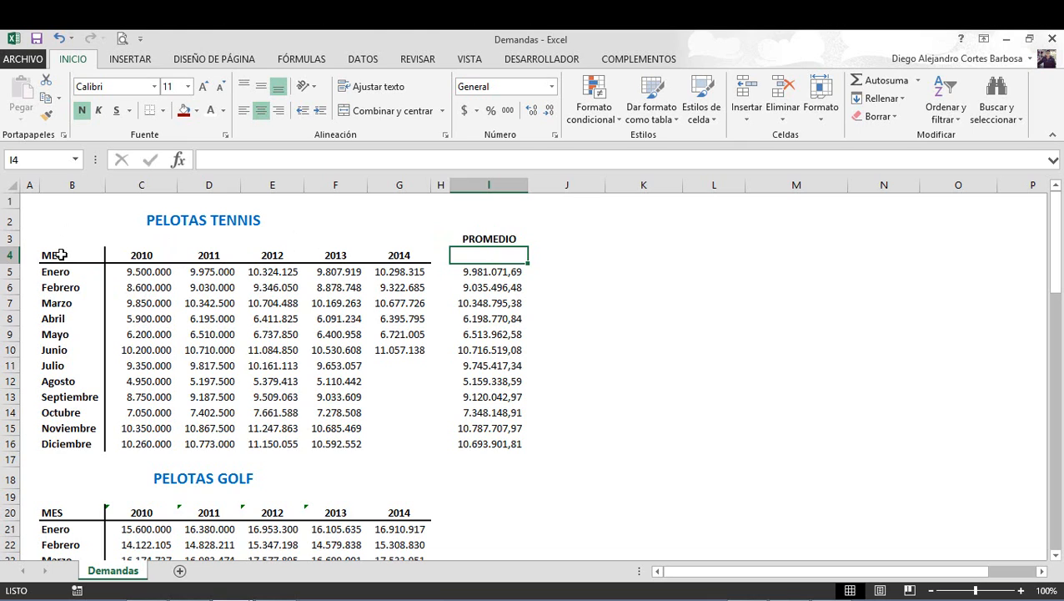
Review the PELOTAS TENNIS demands, comparing the Enero values for each year with their average in I5
left_click_drag(54, 272, 421, 274)
left_click_drag(60, 250, 60, 442)
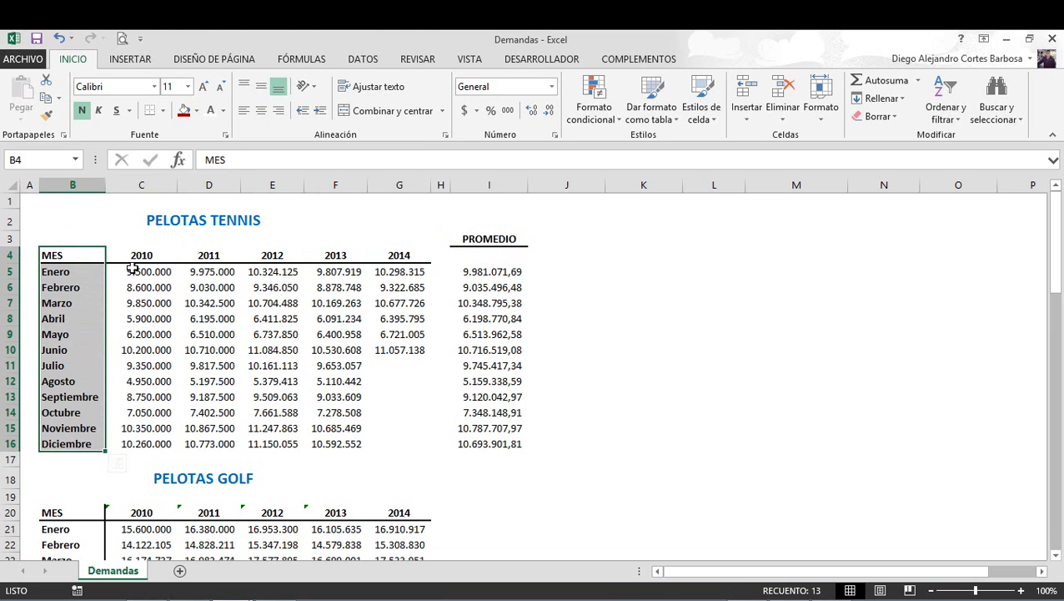
left_click_drag(136, 272, 392, 275)
left_click(506, 271)
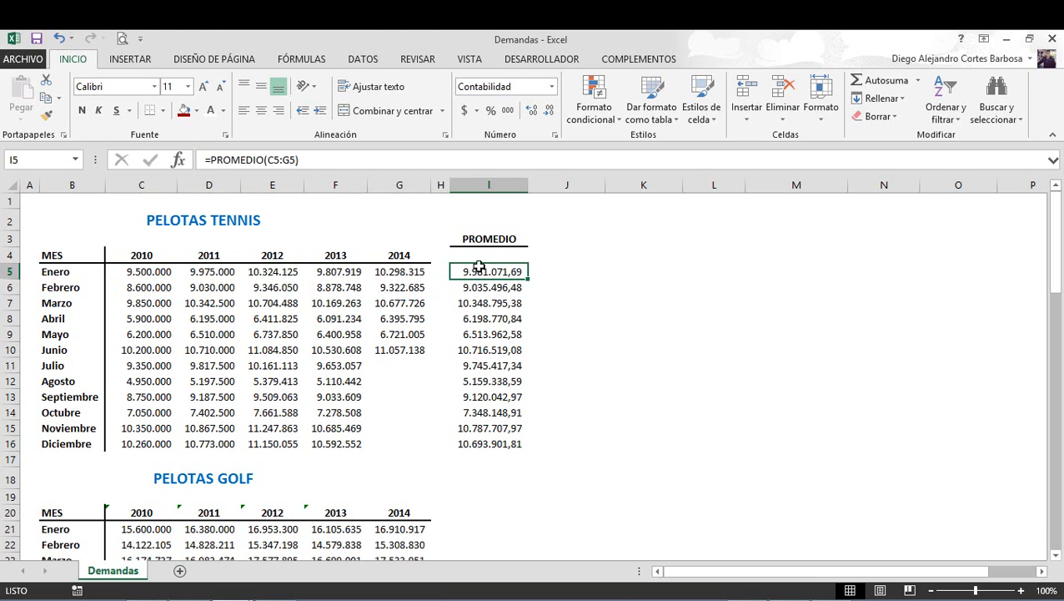
left_click(180, 216)
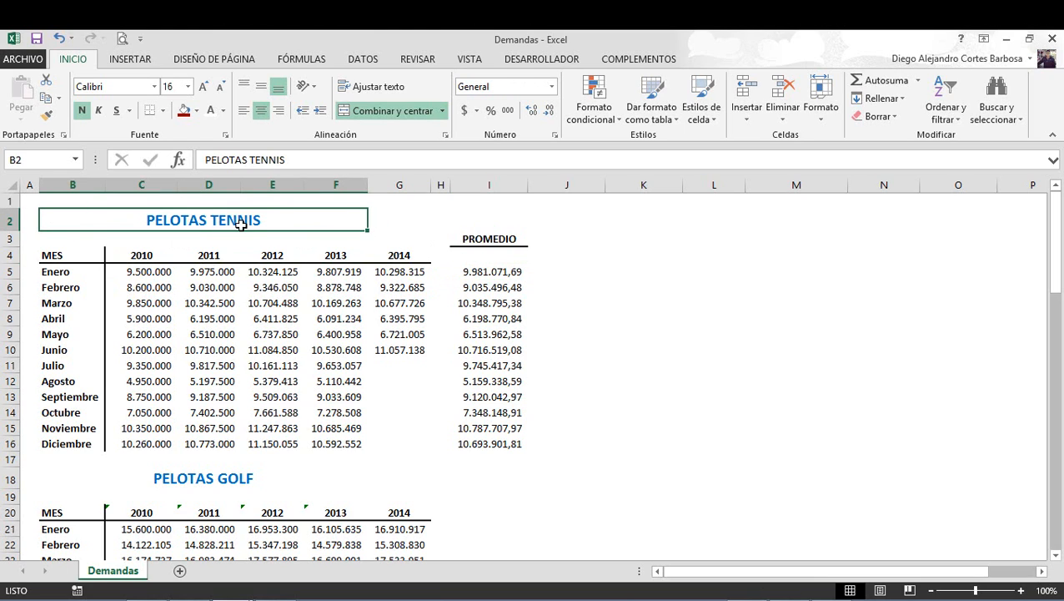
left_click(48, 271)
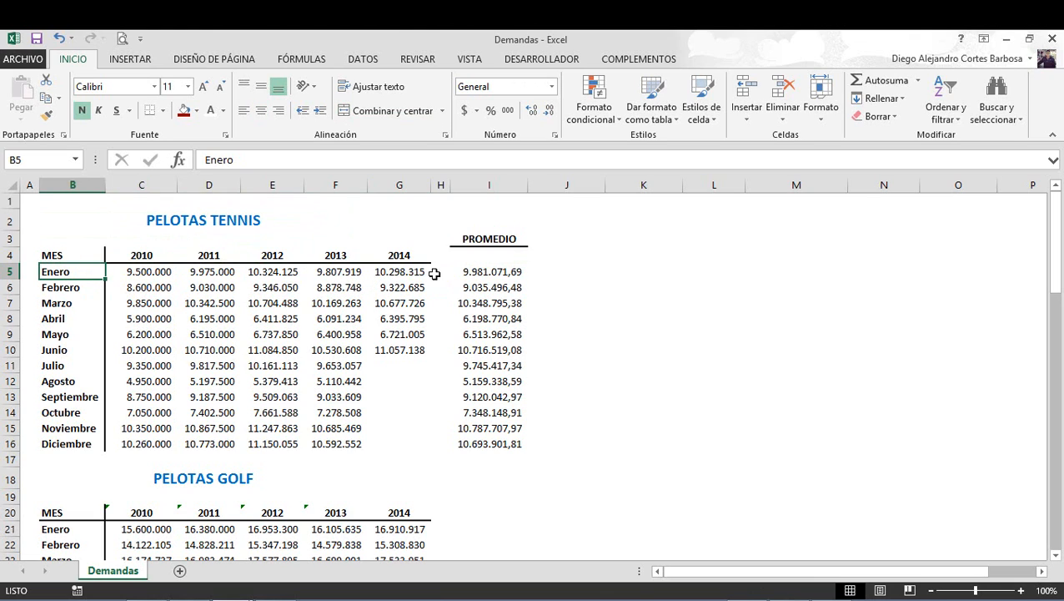
left_click(273, 272)
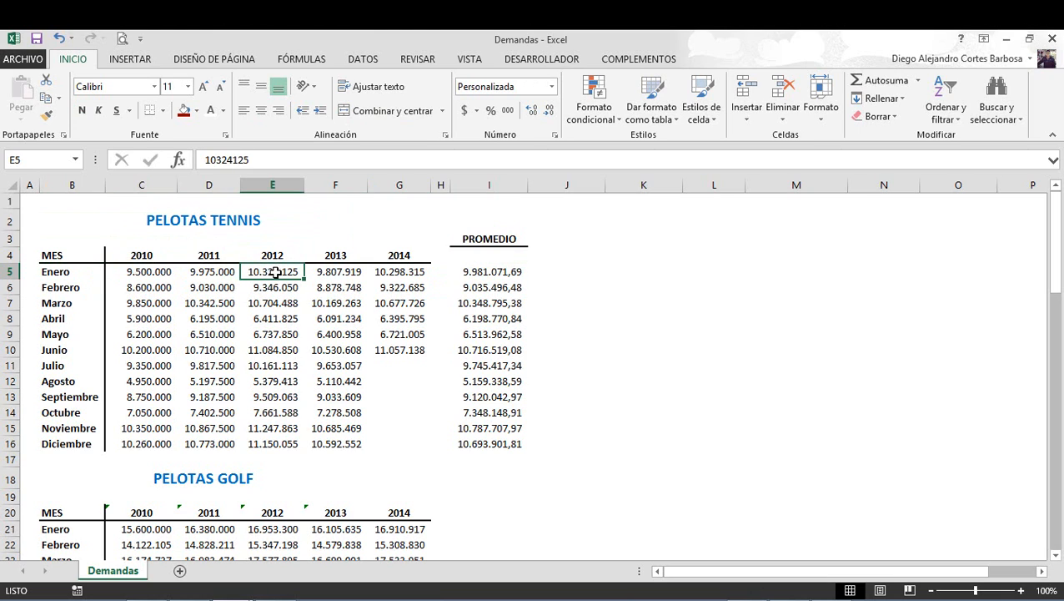
left_click(406, 272, "ctrl")
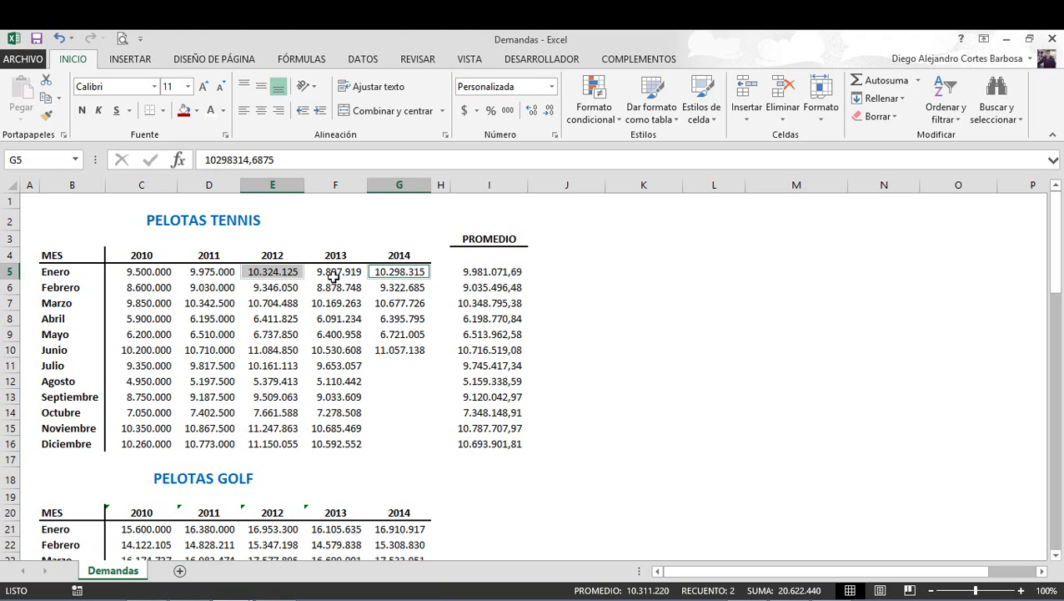
left_click(143, 273)
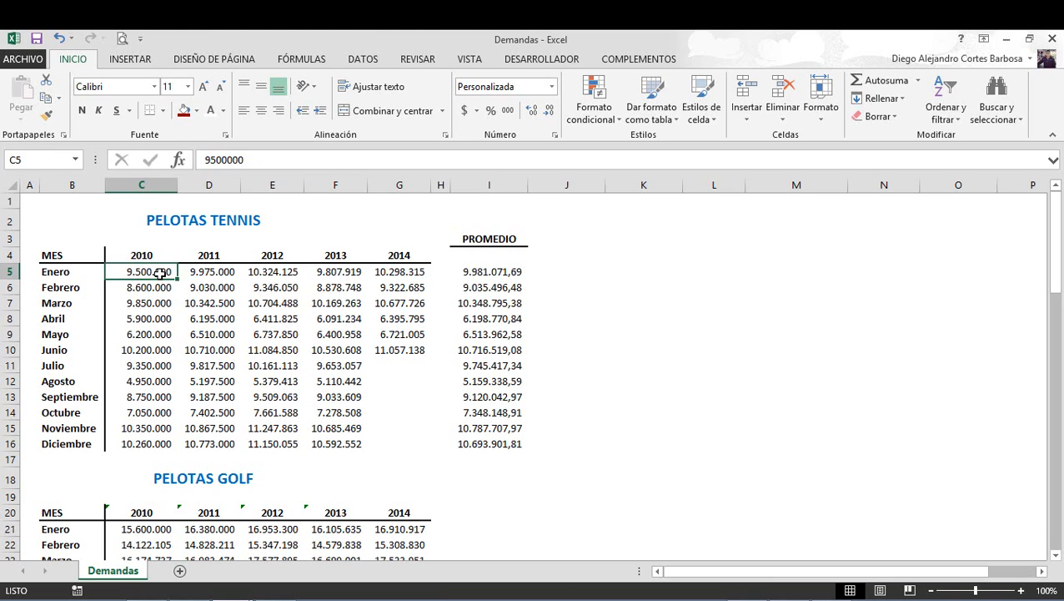
left_click_drag(157, 273, 278, 276)
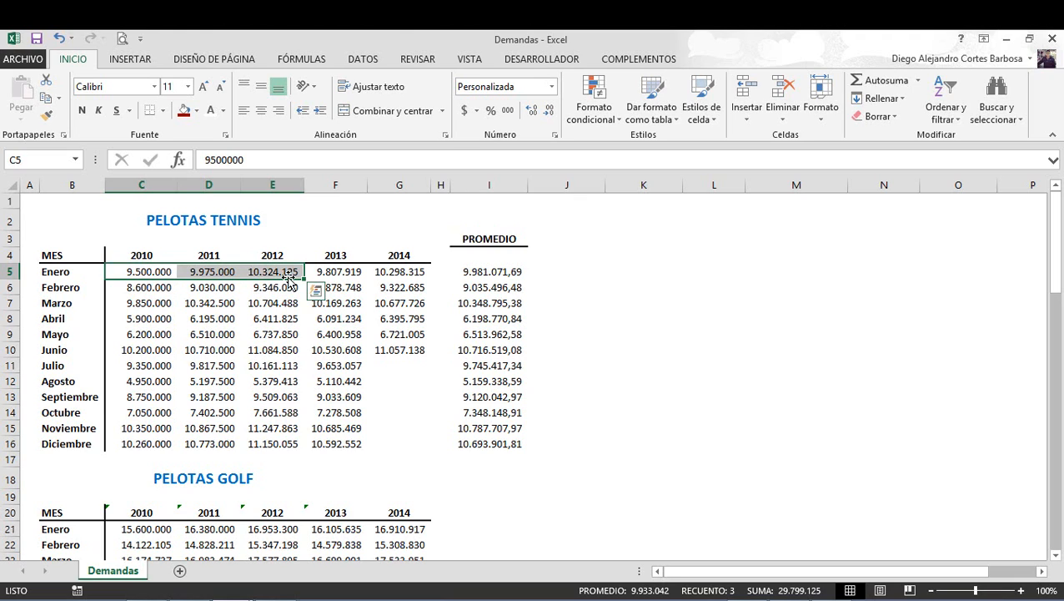
left_click(354, 273)
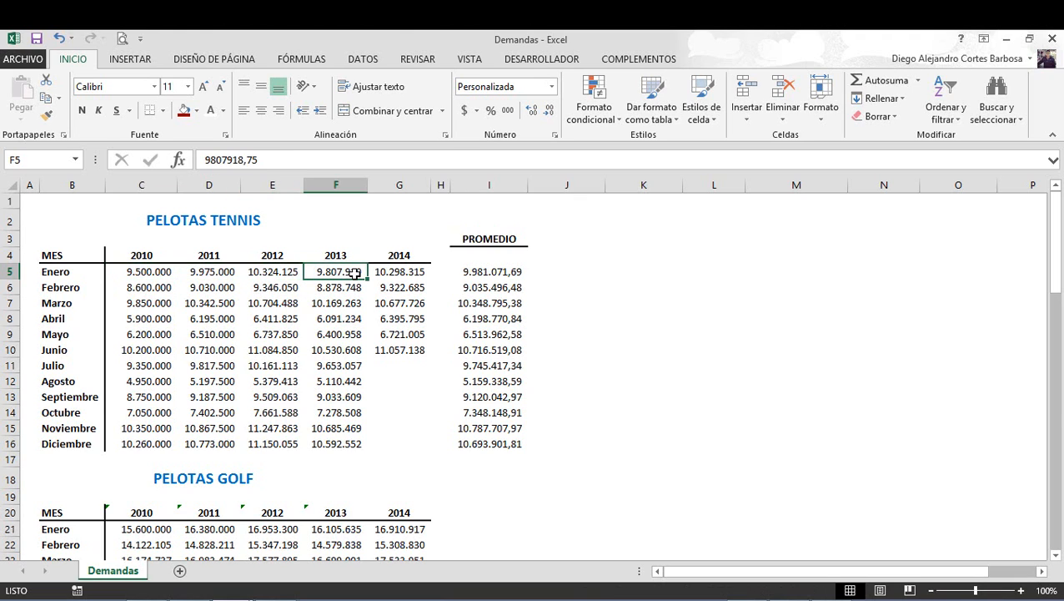
left_click(396, 273)
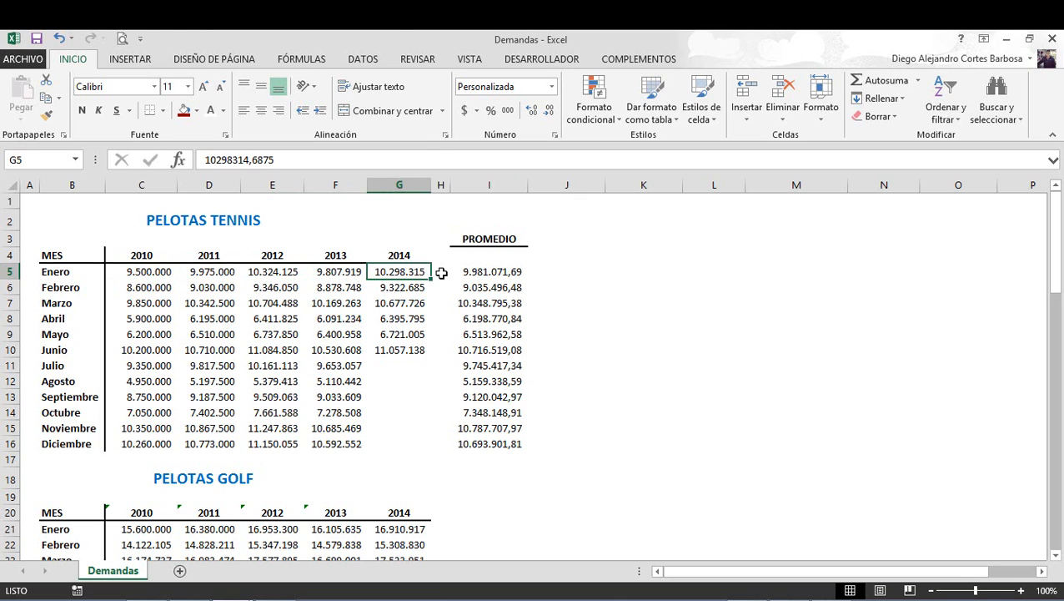
left_click(475, 272)
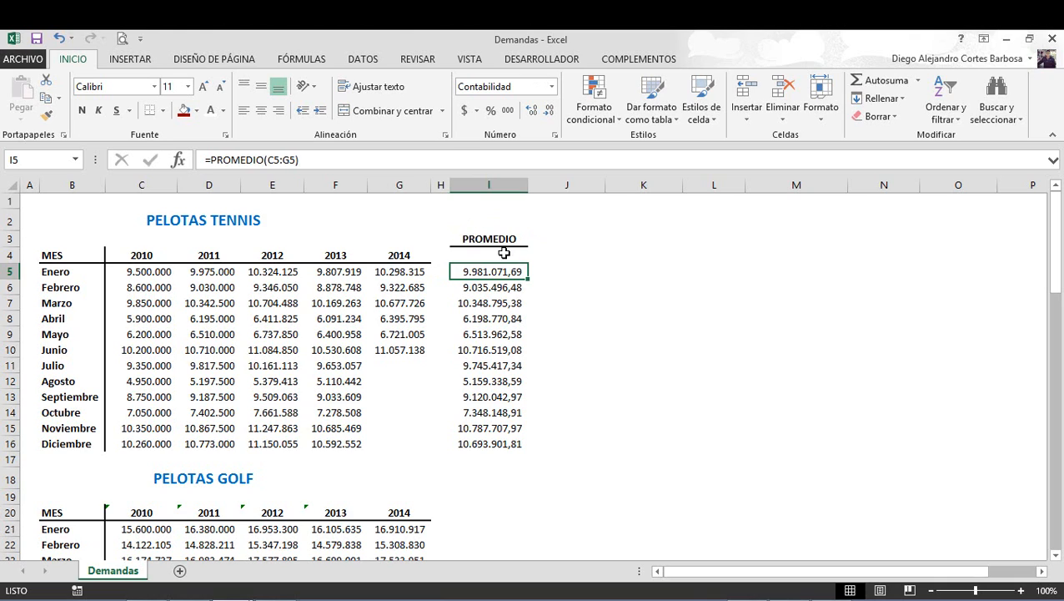
left_click(560, 239)
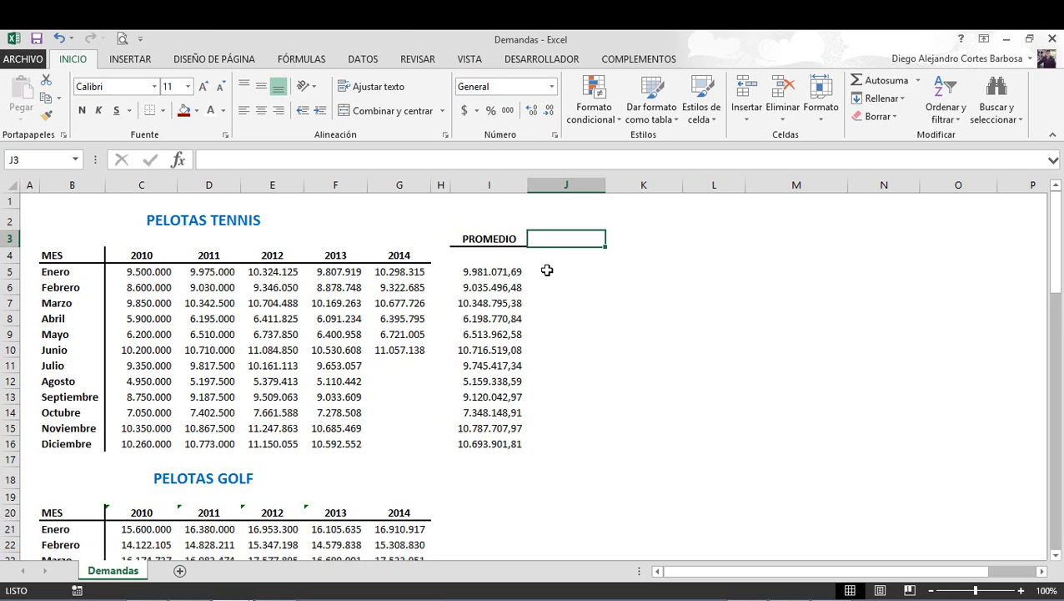
left_click_drag(152, 272, 394, 441)
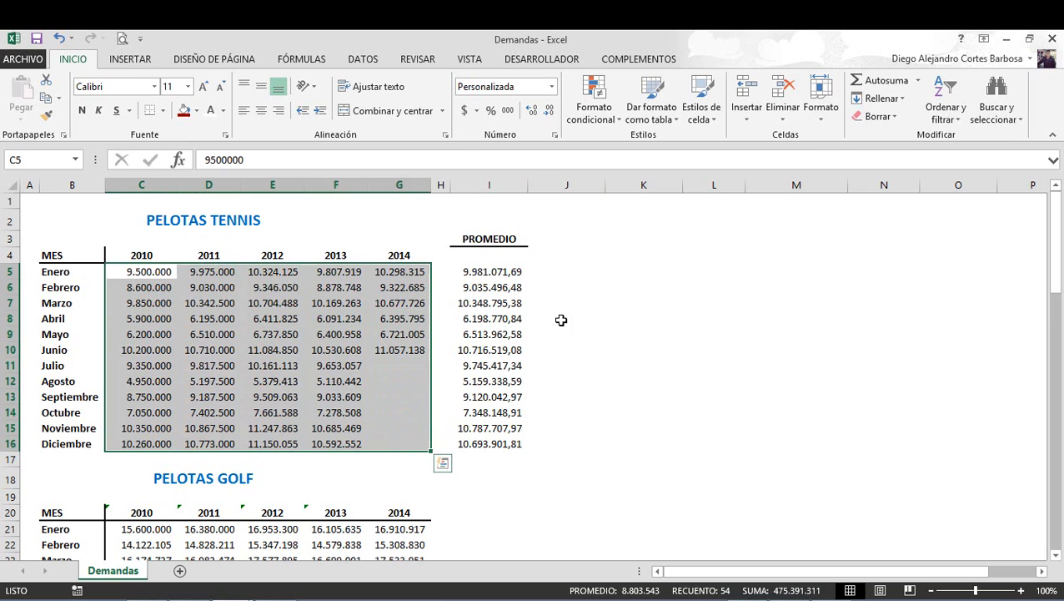
Enter the heading DESVIACION ESTANDAR in J3, beside the PROMEDIO heading
left_click(544, 268)
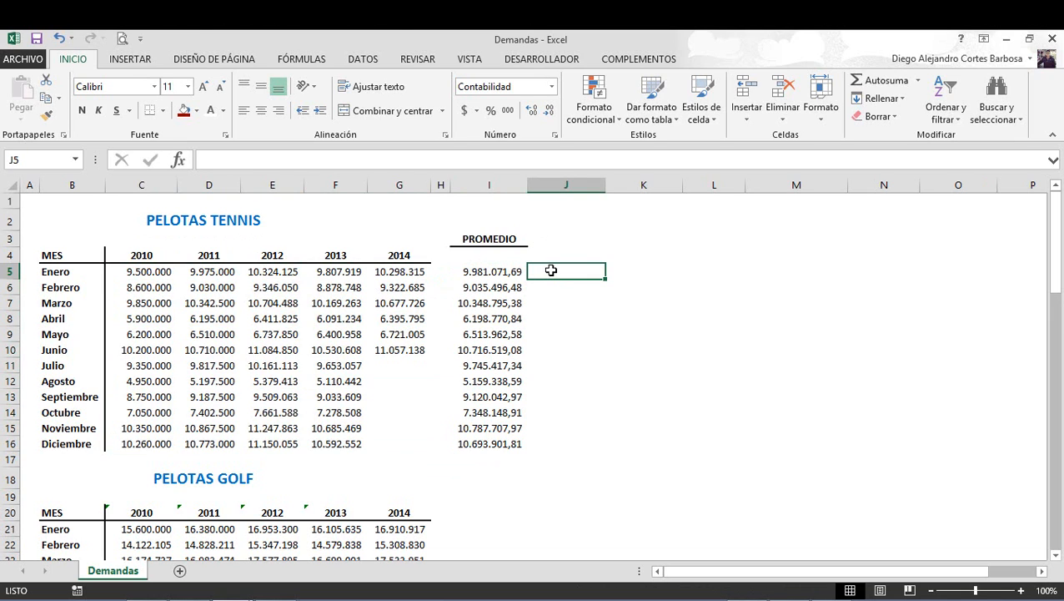
key("Up")
key("Up")
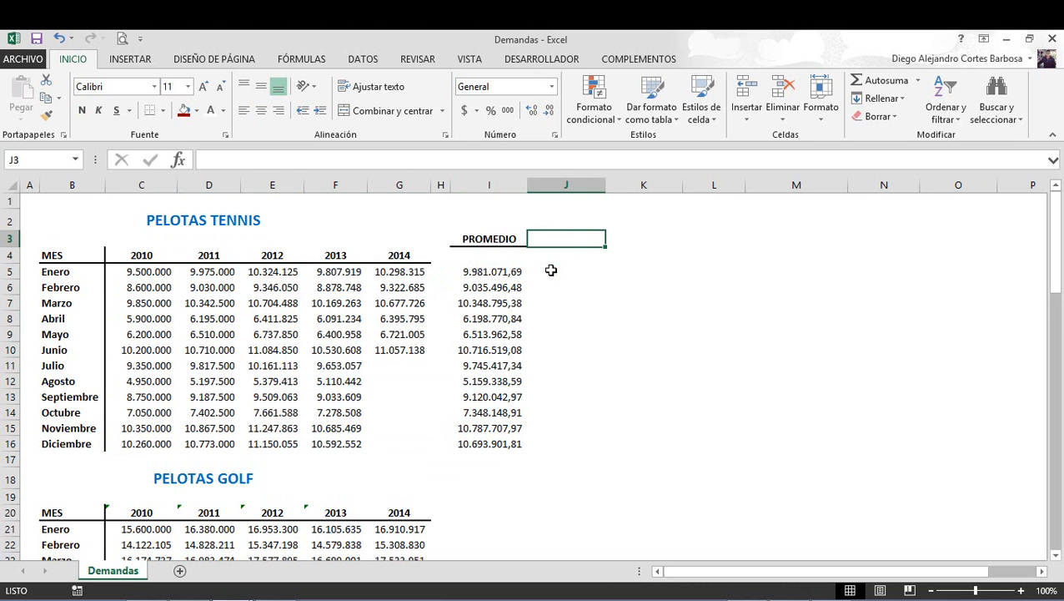
type("dES")
key("BackSpace")
key("BackSpace")
key("BackSpace")
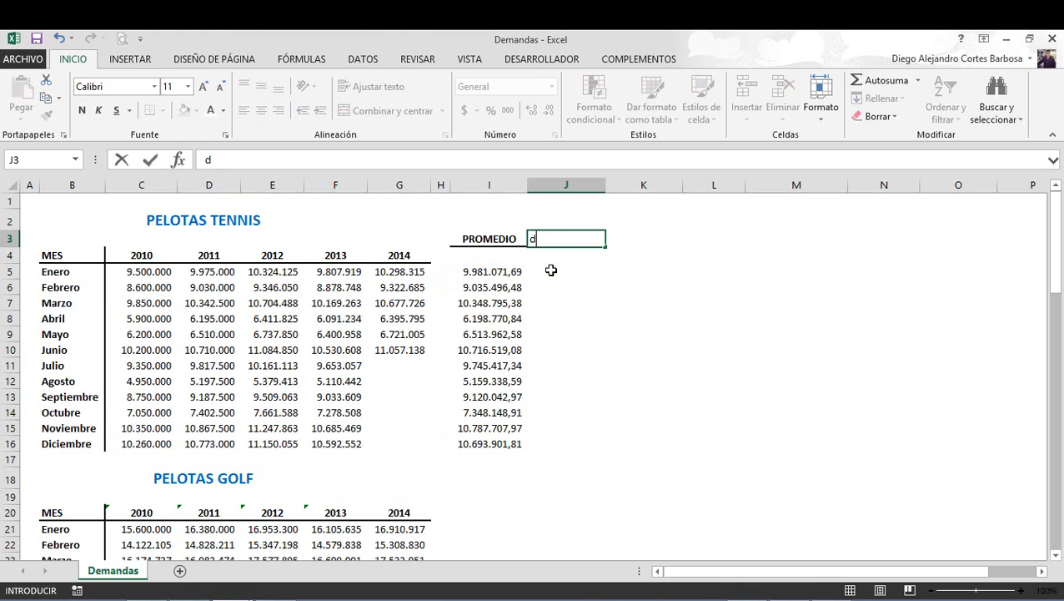
type("DESVIACION ESTANDAR")
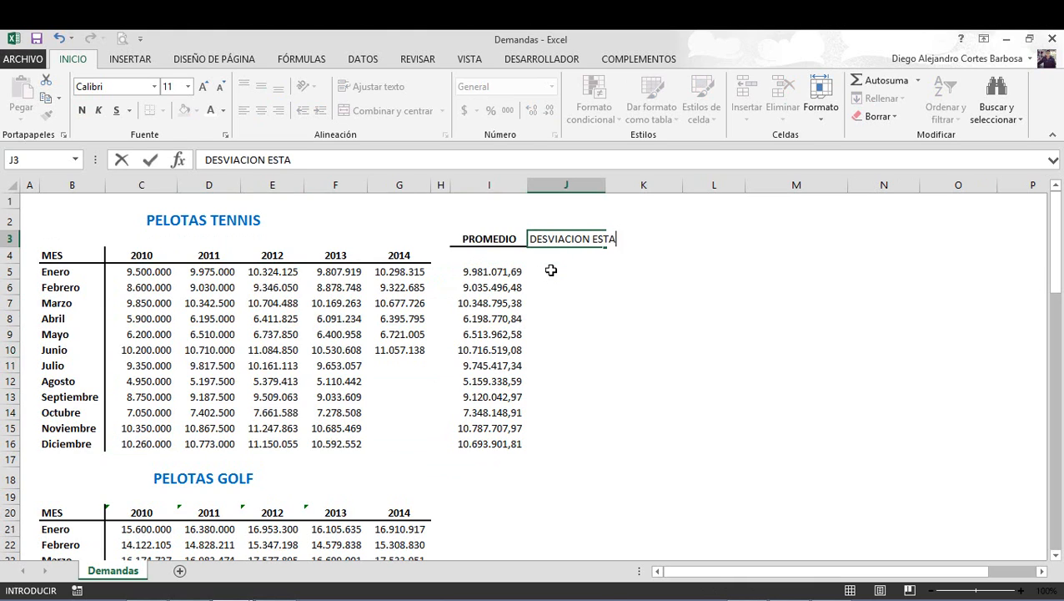
key("Return")
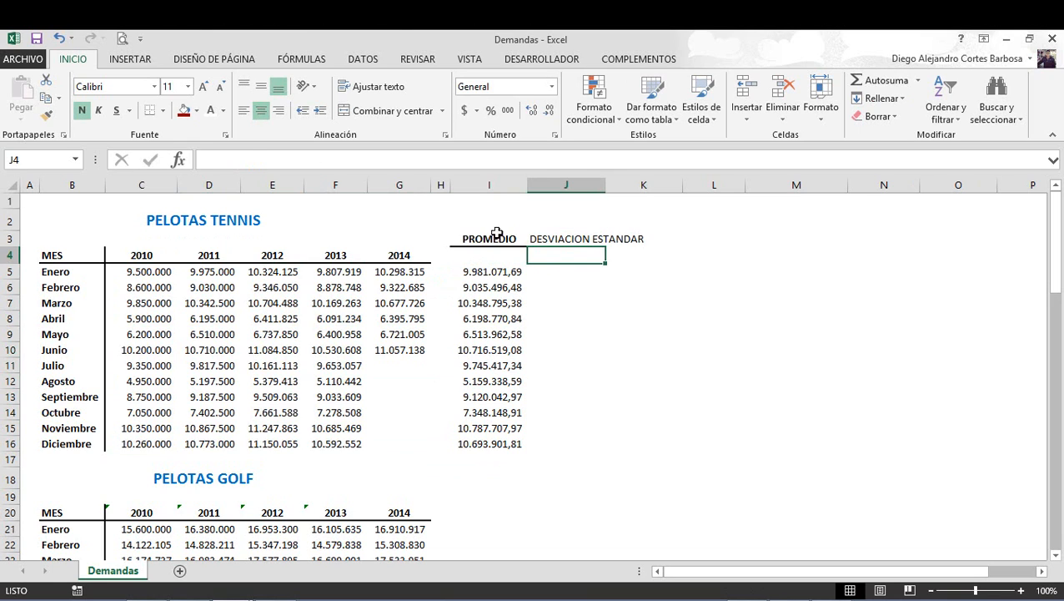
Copy the PROMEDIO heading's formatting onto the DESVIACION ESTANDAR heading in J3 and wrap its text
left_click(492, 239)
left_click(46, 114)
left_click(555, 238)
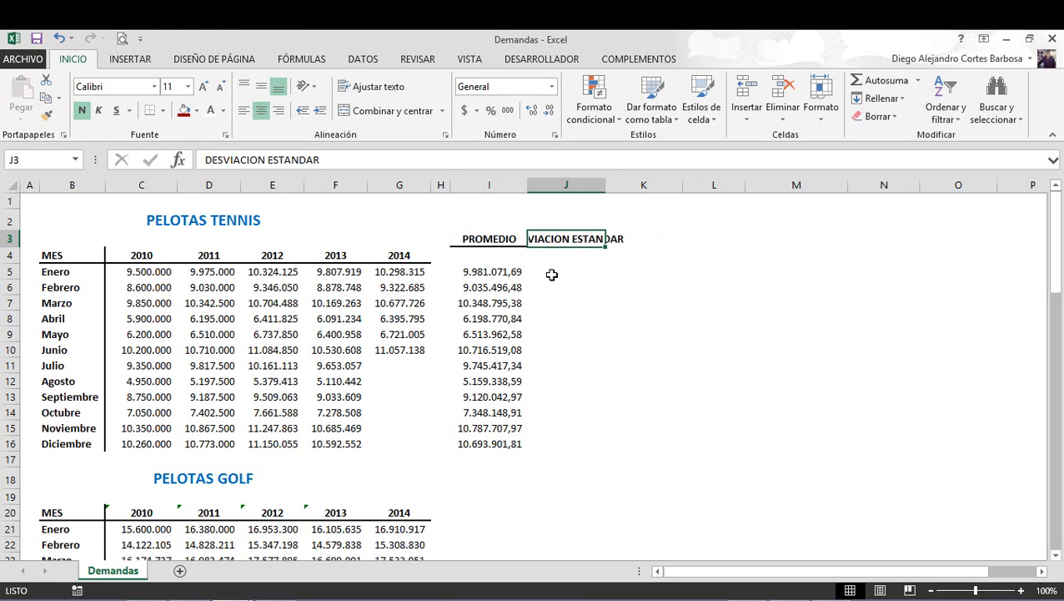
left_click(552, 272)
left_click(551, 234)
left_click(378, 87)
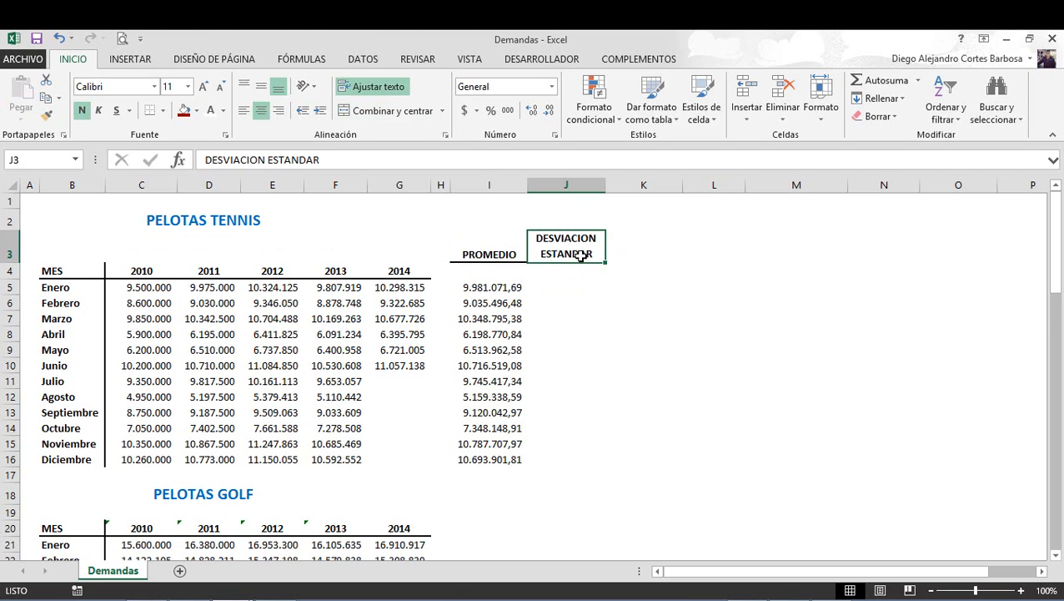
Calculate the Enero sample standard deviation across 2010 to 2014 in J5 with =DESVEST.M(C5:G5)
left_click(559, 285)
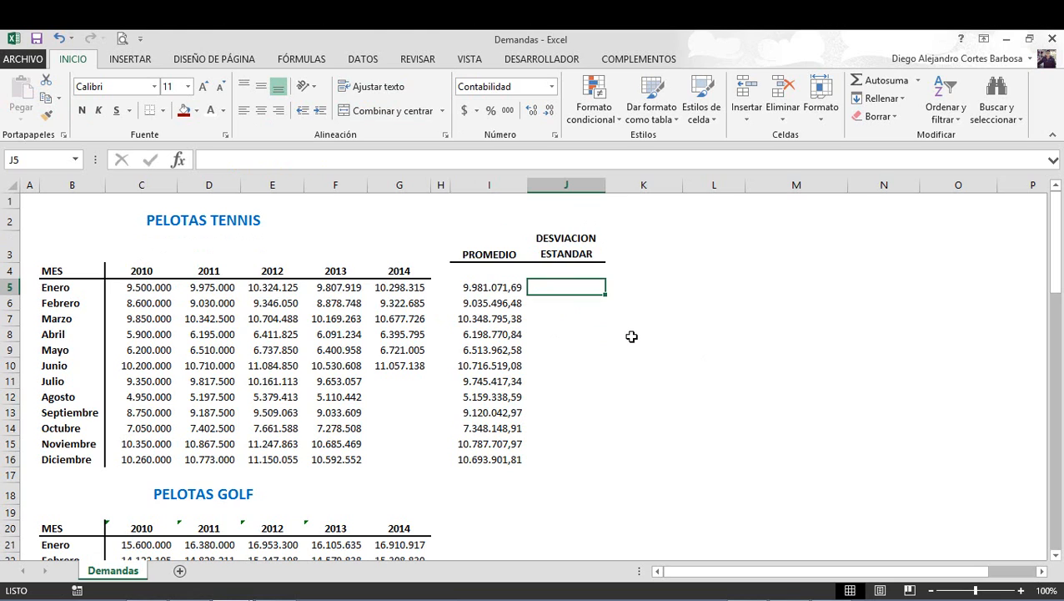
type("=DES")
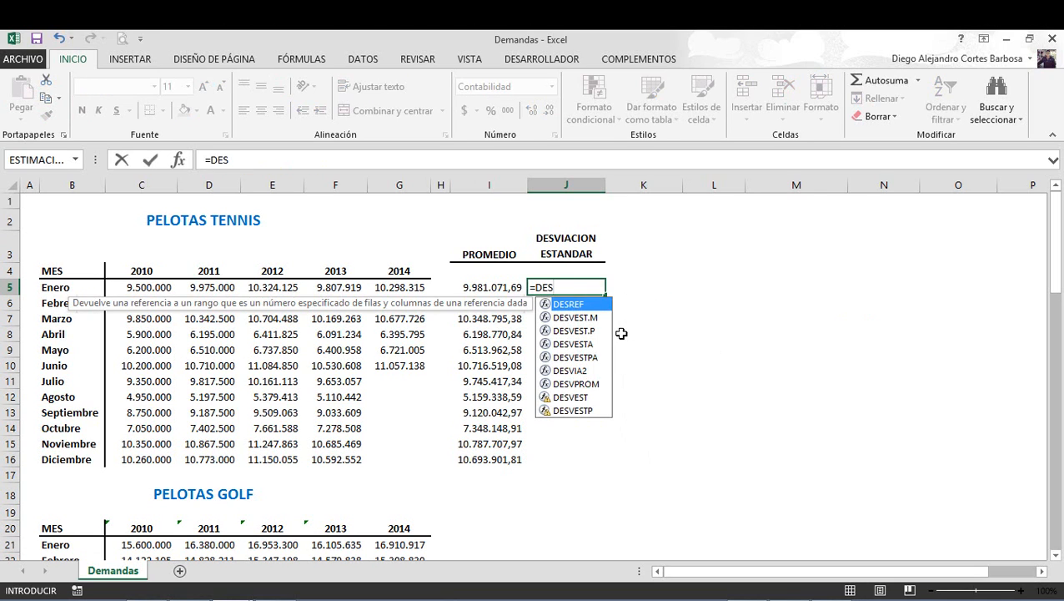
left_click(580, 318)
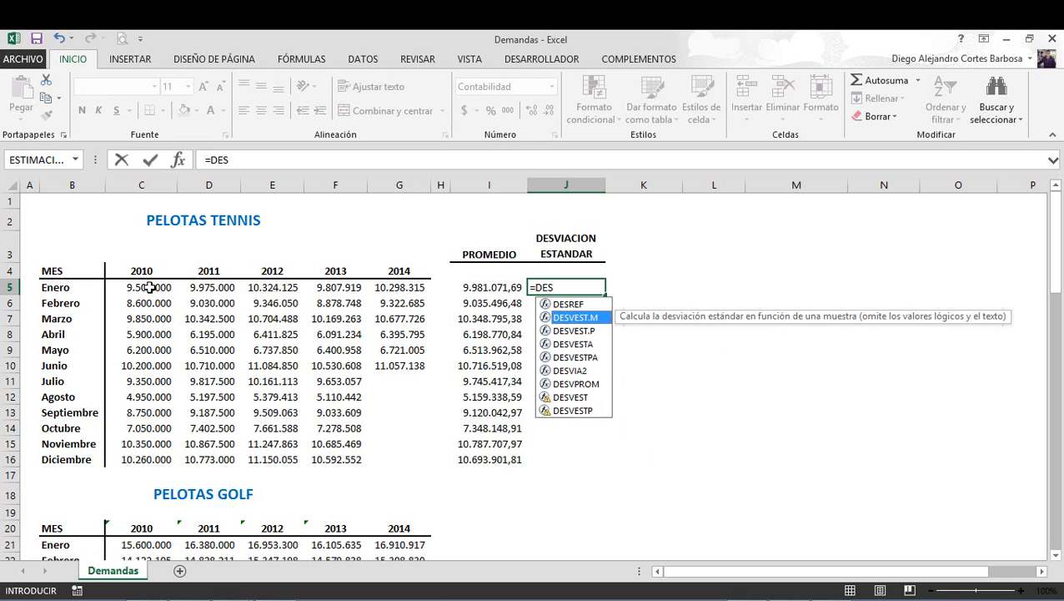
double_click(584, 318)
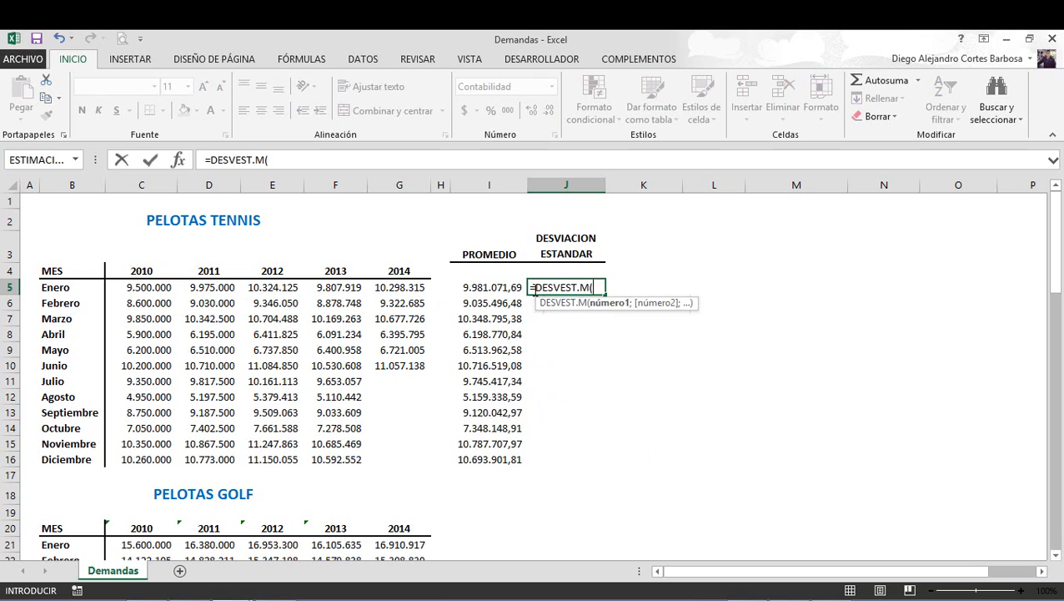
left_click_drag(534, 291, 575, 290)
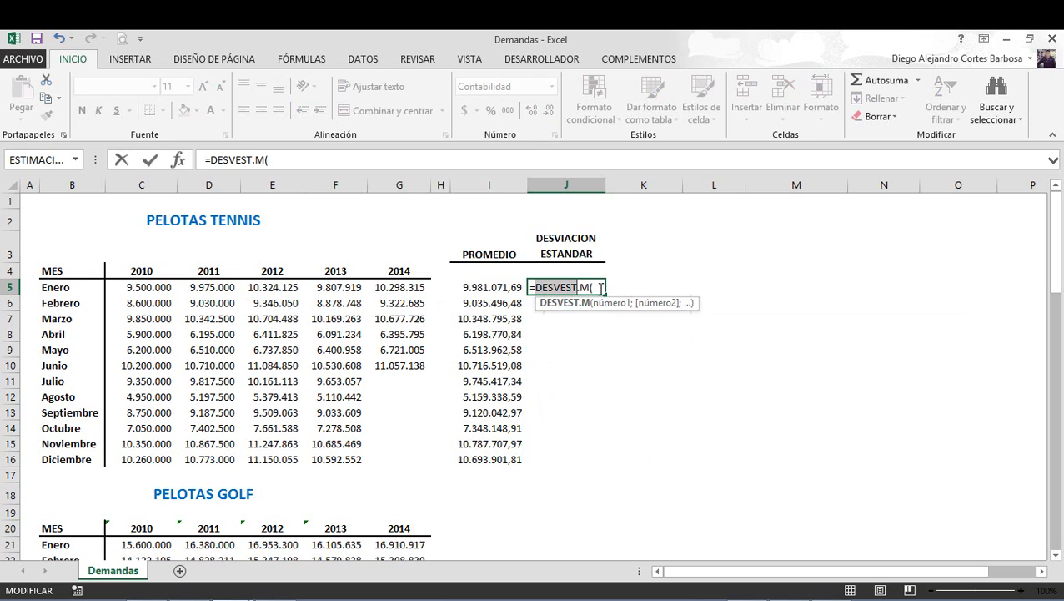
left_click(599, 287)
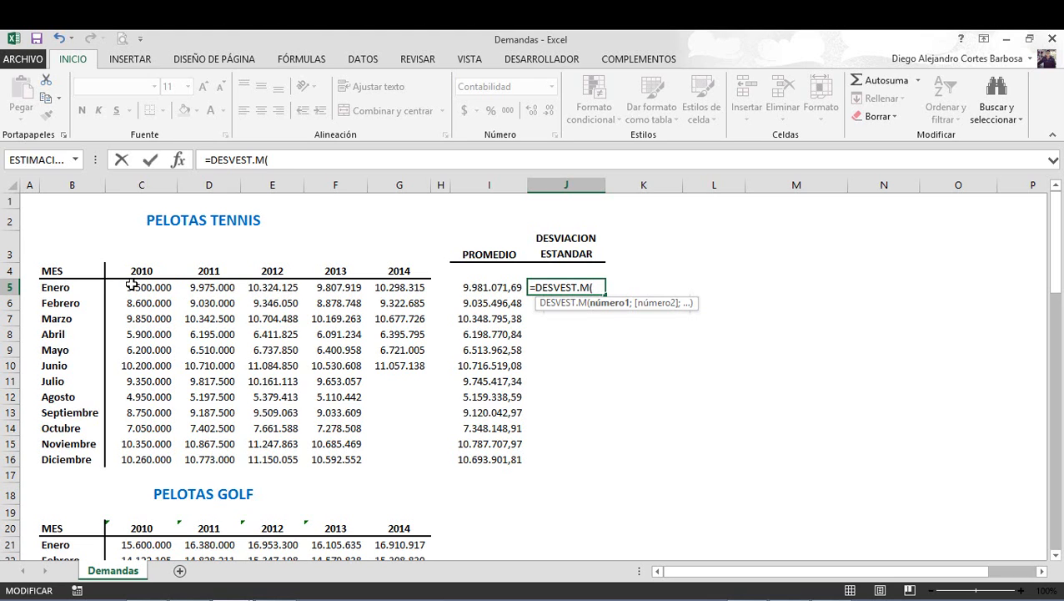
left_click_drag(130, 287, 388, 287)
key("Return")
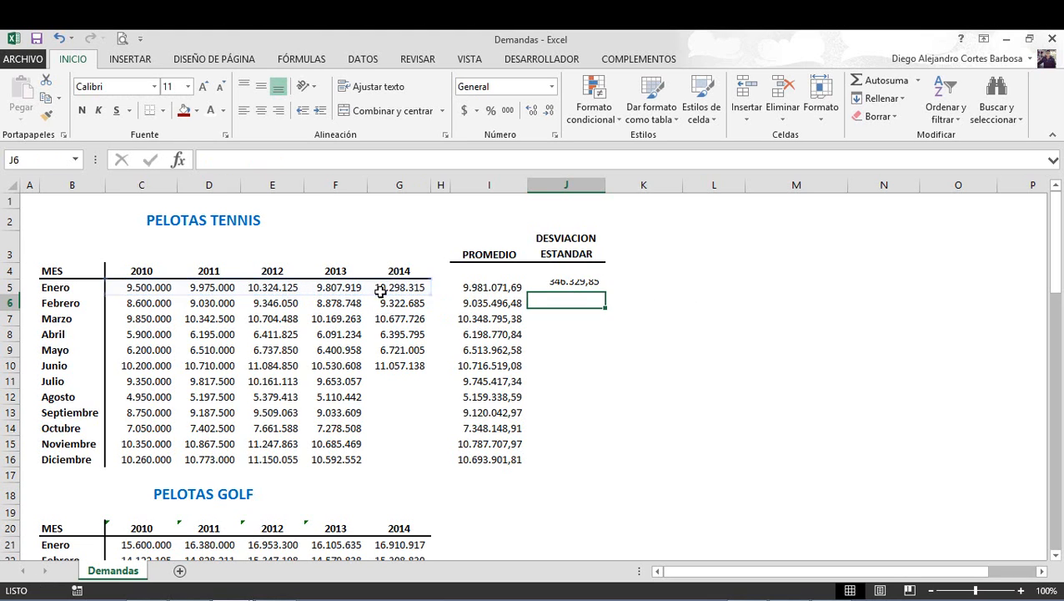
Copy the standard deviation formula from J5 to J6:J16 for the months Febrero through Diciembre
left_click(596, 289)
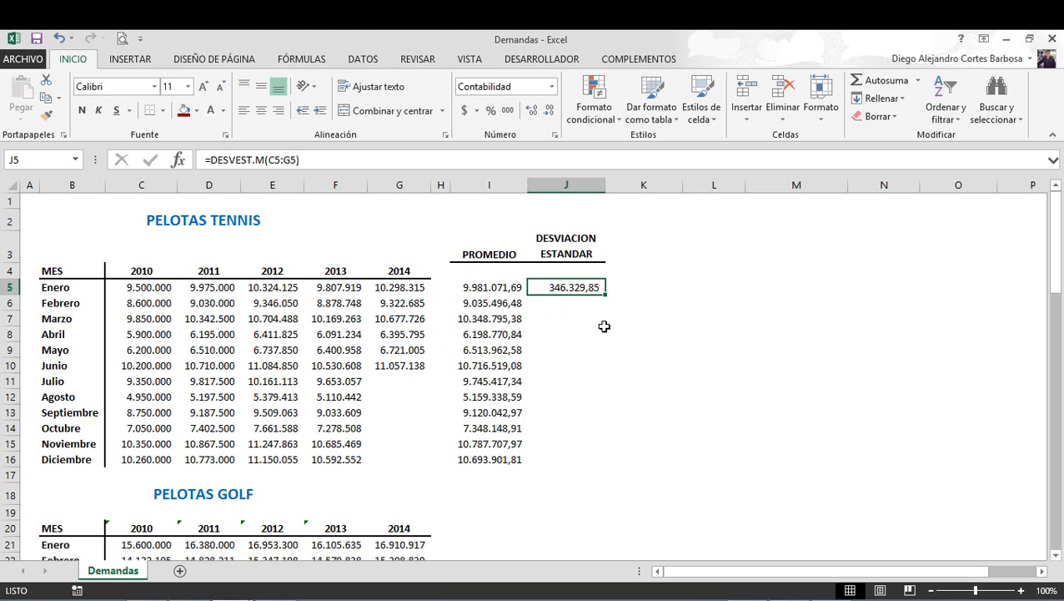
left_click_drag(607, 296, 574, 466)
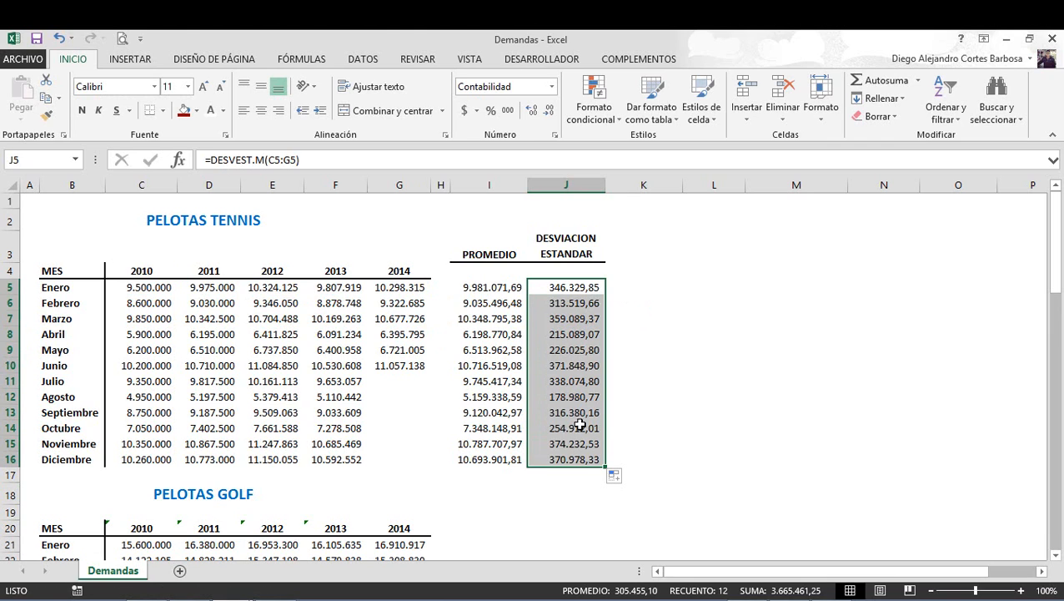
left_click(580, 351)
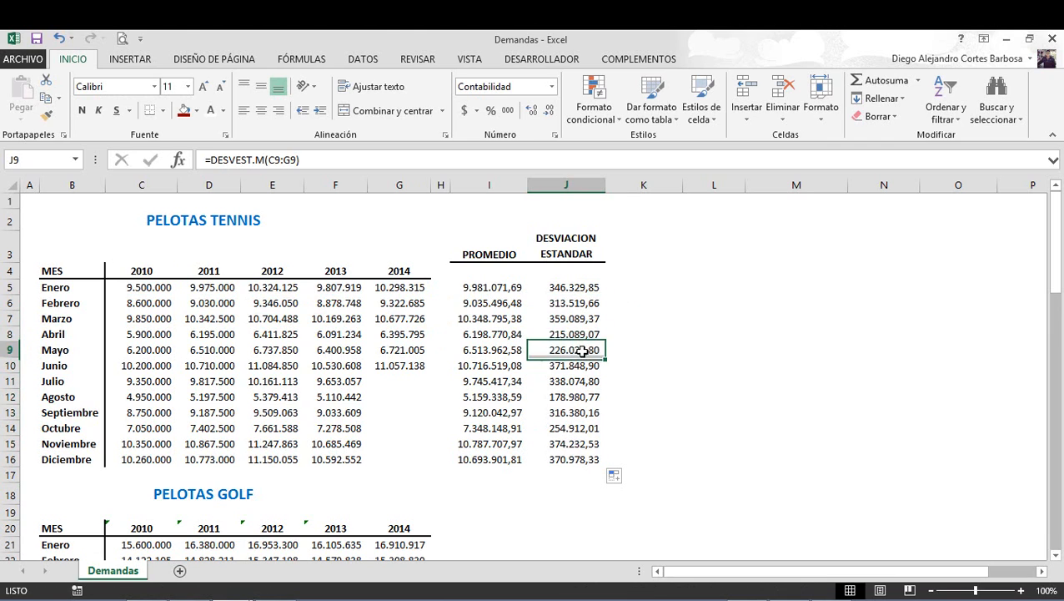
Review the monthly standard deviations from Enero to Diciembre alongside the values in the PROMEDIO column
left_click(570, 291)
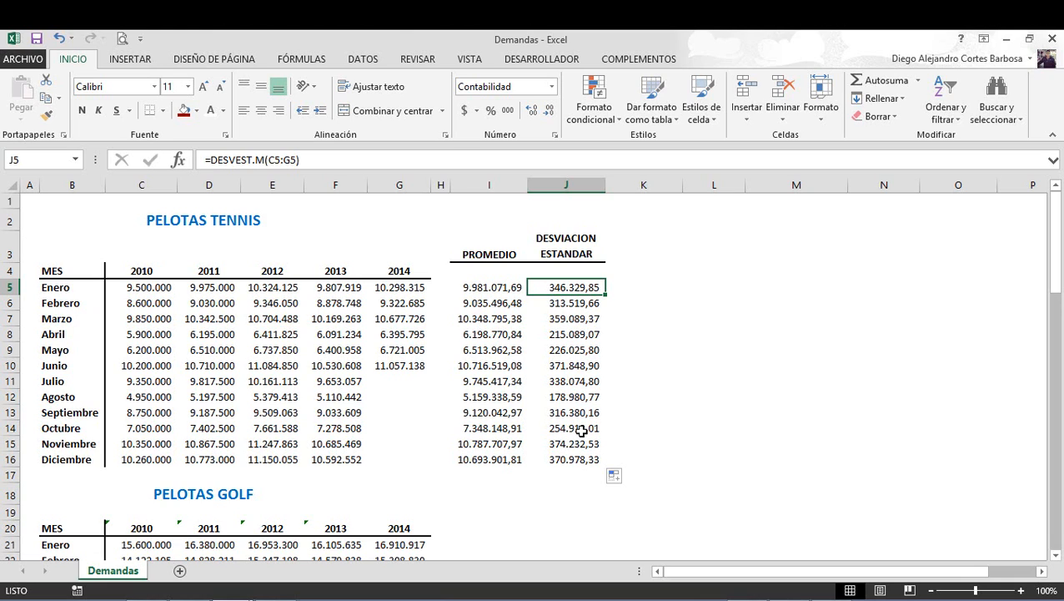
left_click(572, 459)
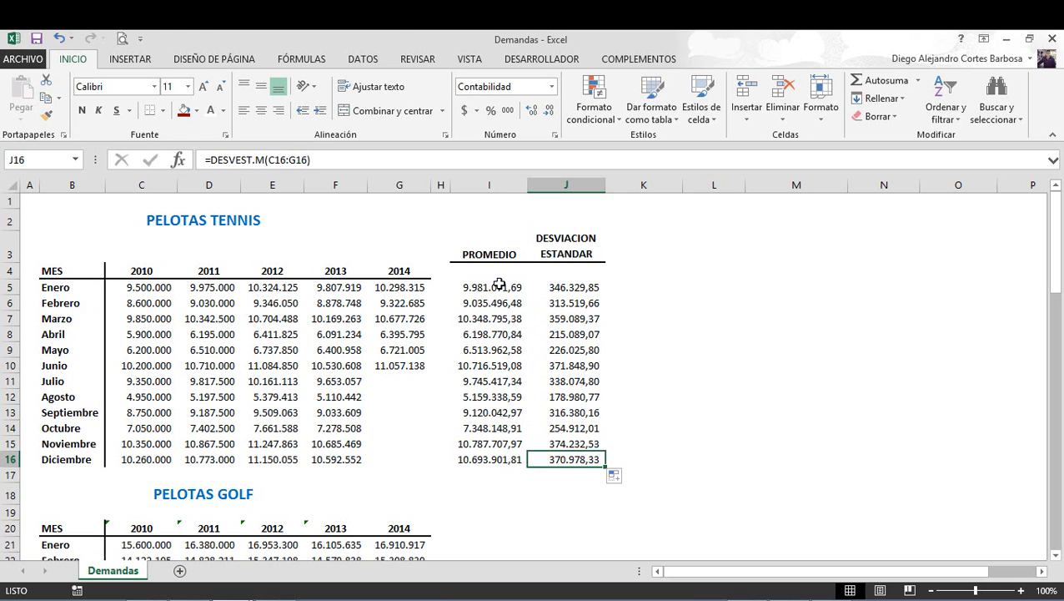
left_click(633, 246)
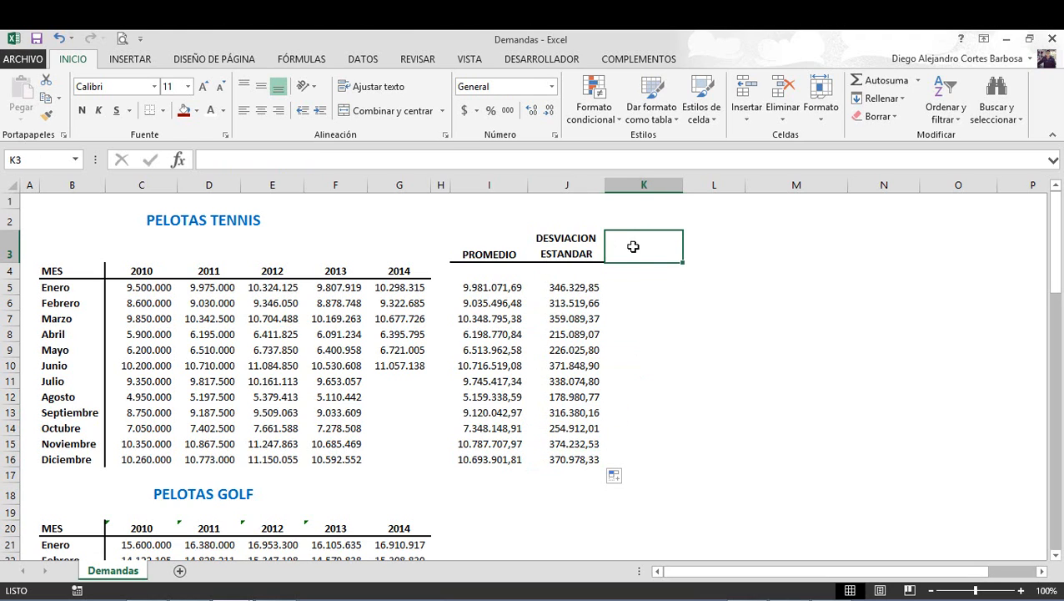
left_click(484, 252)
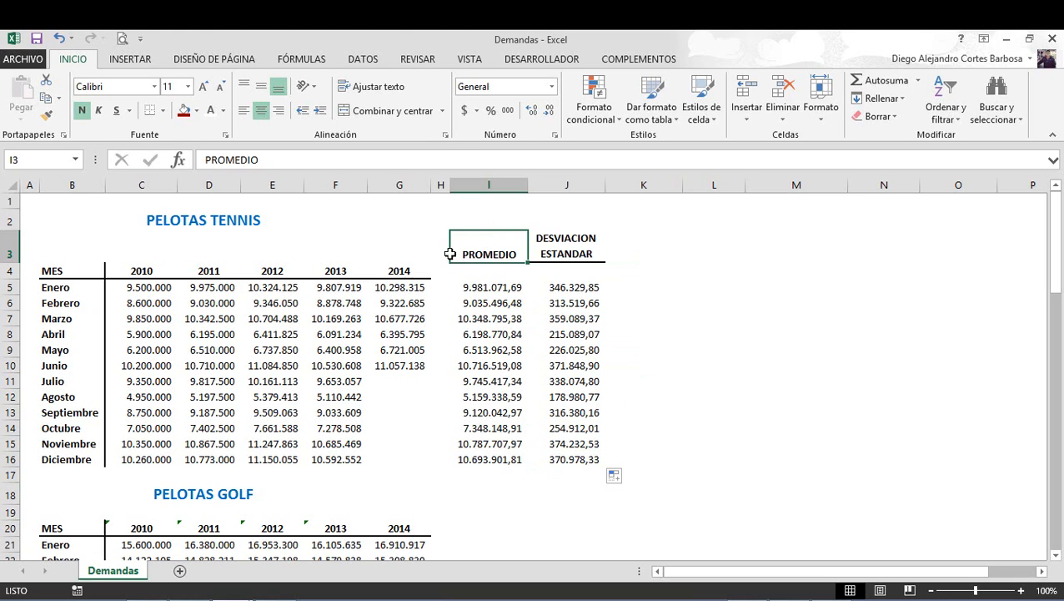
left_click(574, 243)
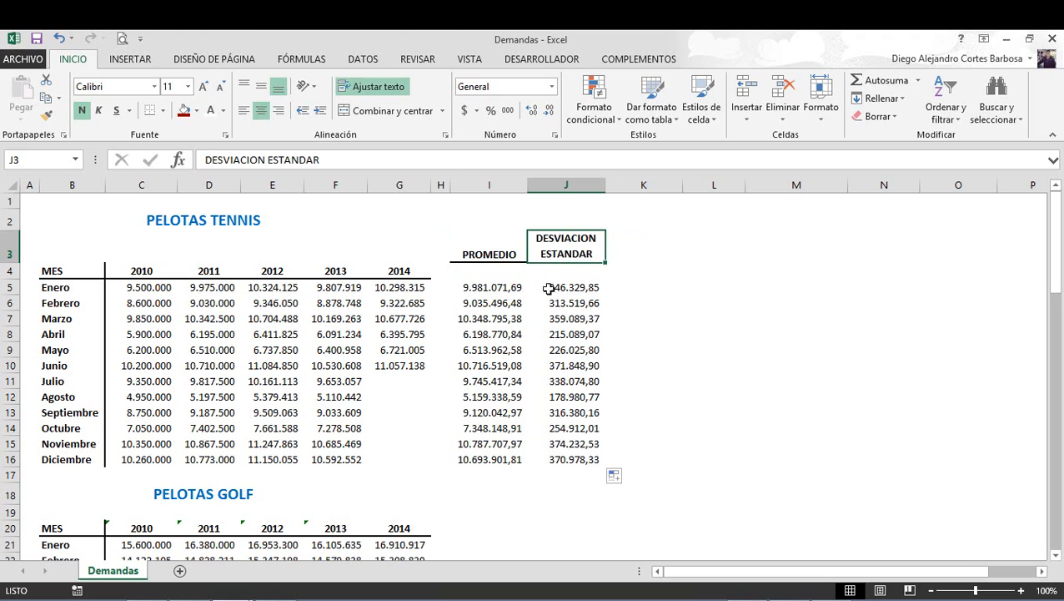
Enter the heading COEFICIENTE R^2 in K3, beside the DESVIACION ESTANDAR heading
left_click(632, 254)
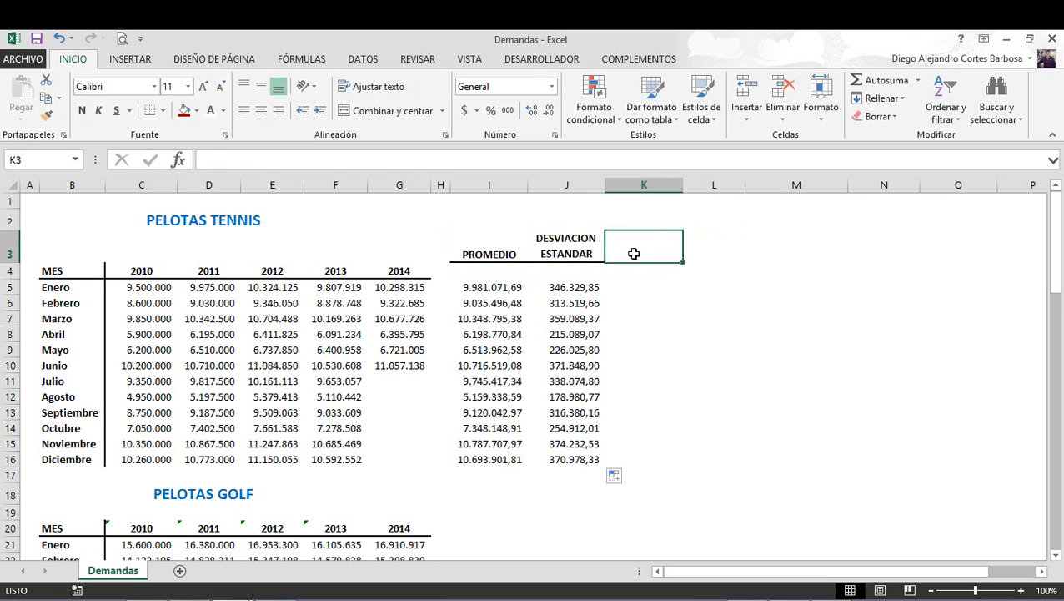
type("COEF")
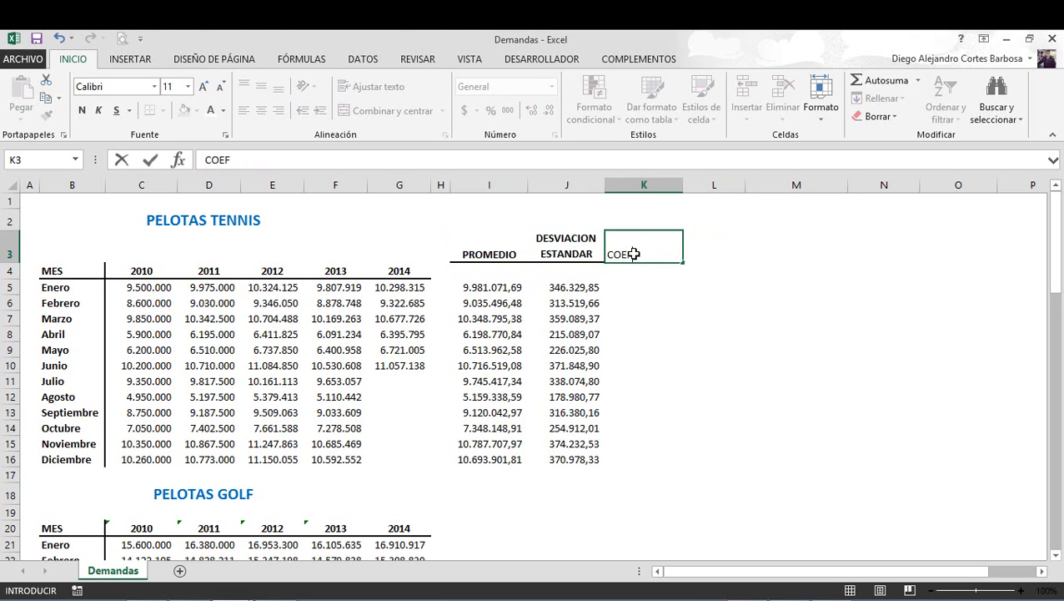
type("ICIENTE")
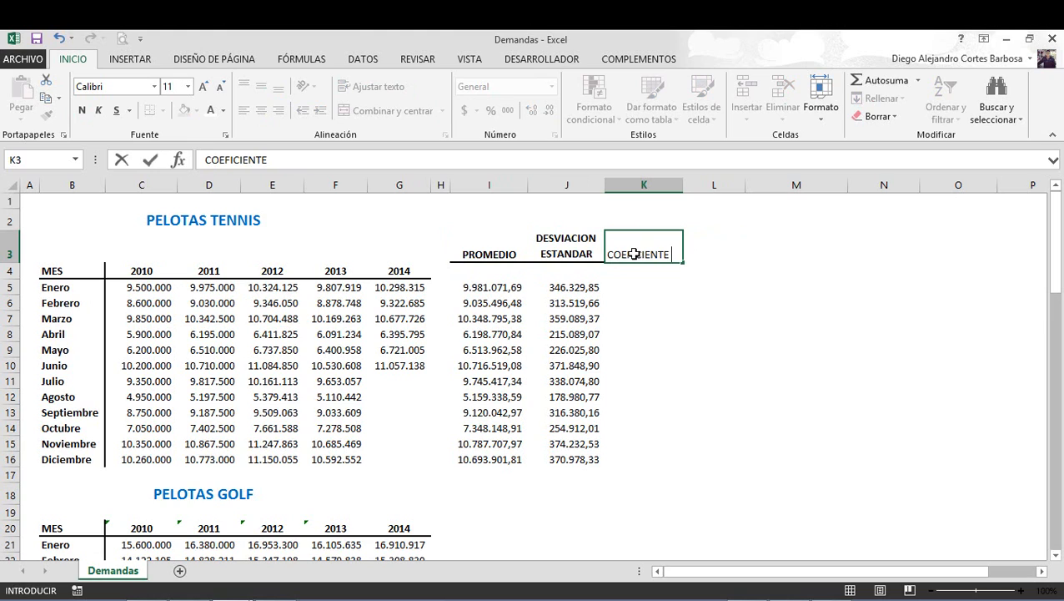
type(" R^^")
type("2")
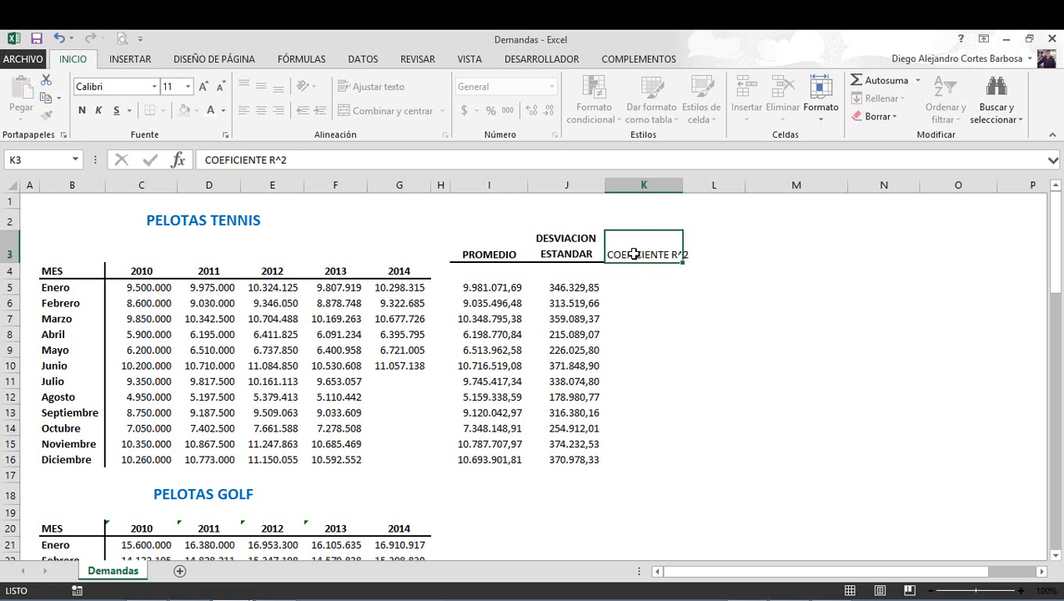
key("Return")
Copy the formatting of the DESVIACION ESTANDAR heading onto the COEFICIENTE R^2 heading in K3
left_click(551, 252)
left_click(46, 114)
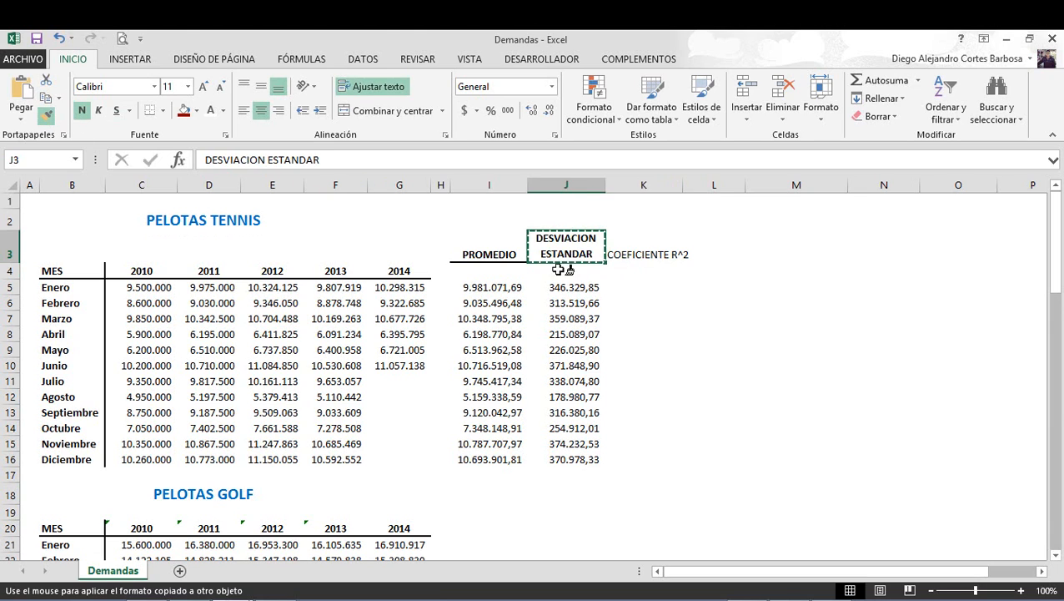
left_click(624, 244)
Enter the formula =COEFICIENTE.R2(C5:G5;C4:G4) in K5 to relate Enero's demand to the years 2010 to 2014
left_click(626, 287)
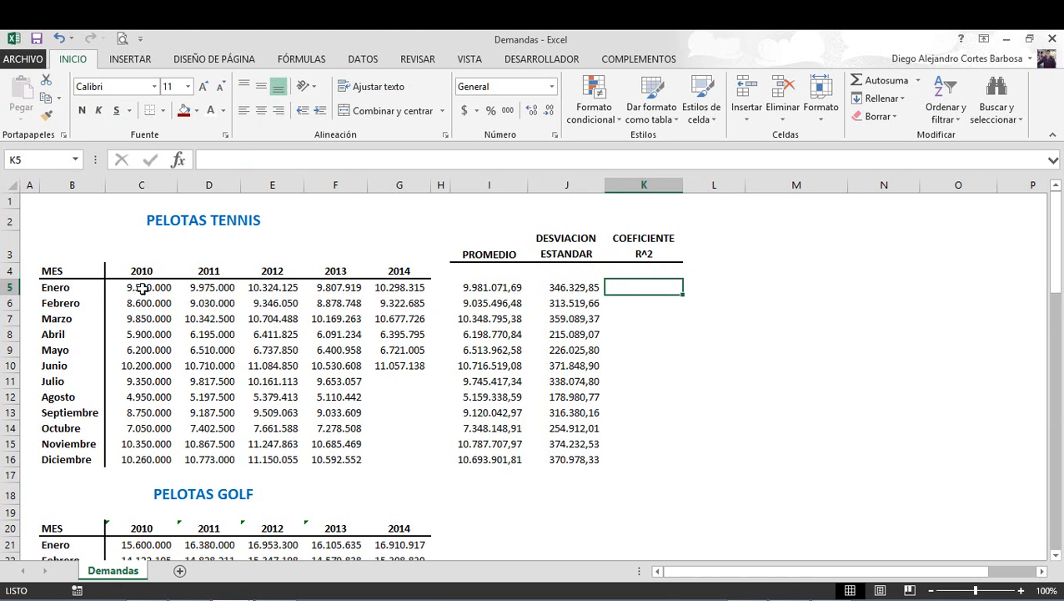
left_click_drag(140, 287, 407, 287)
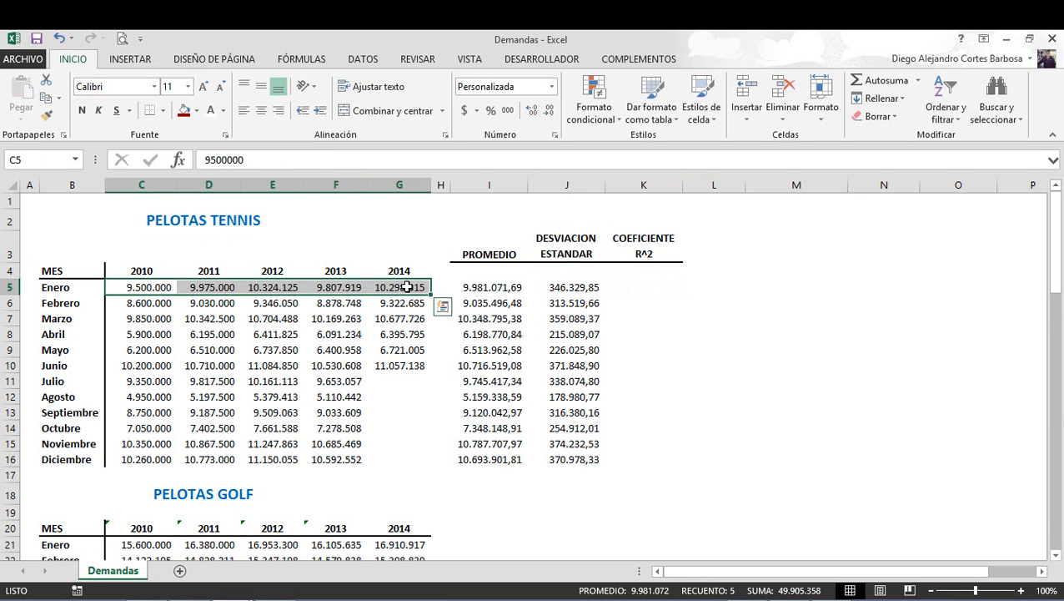
left_click(639, 290)
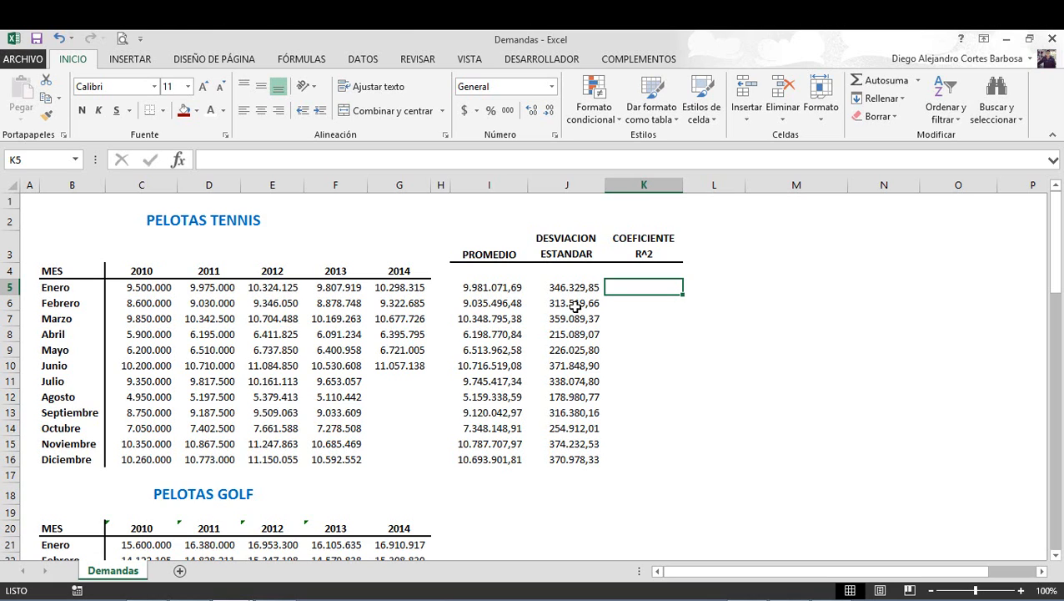
type("=")
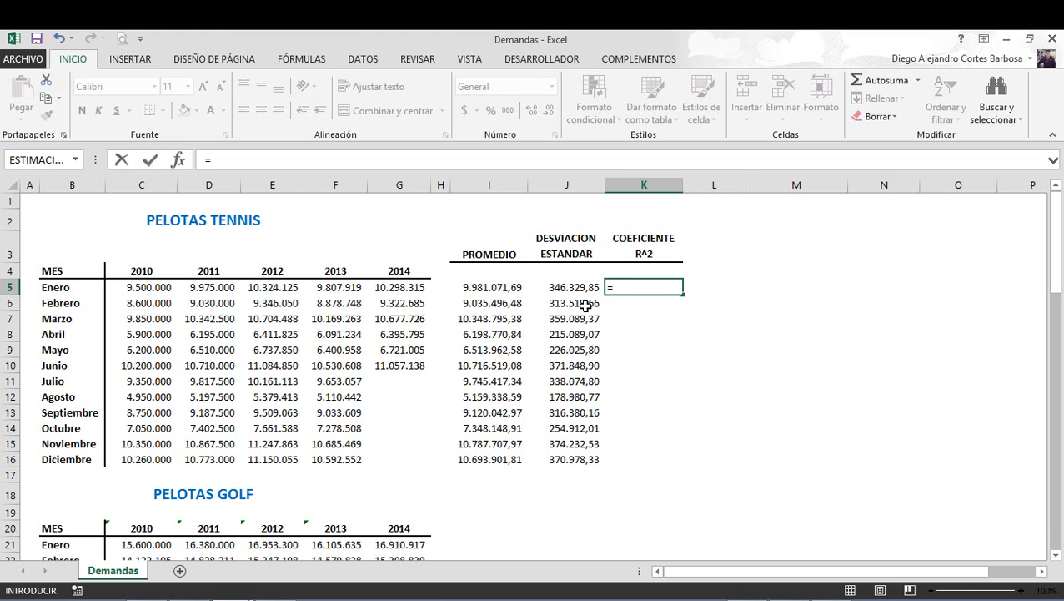
type("COE")
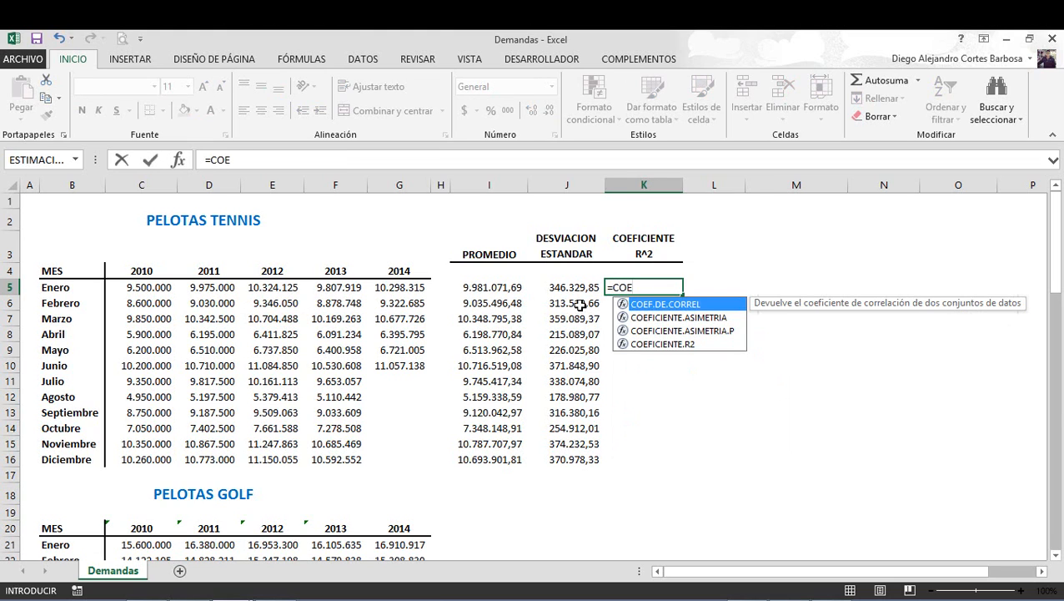
left_click(678, 344)
double_click(678, 345)
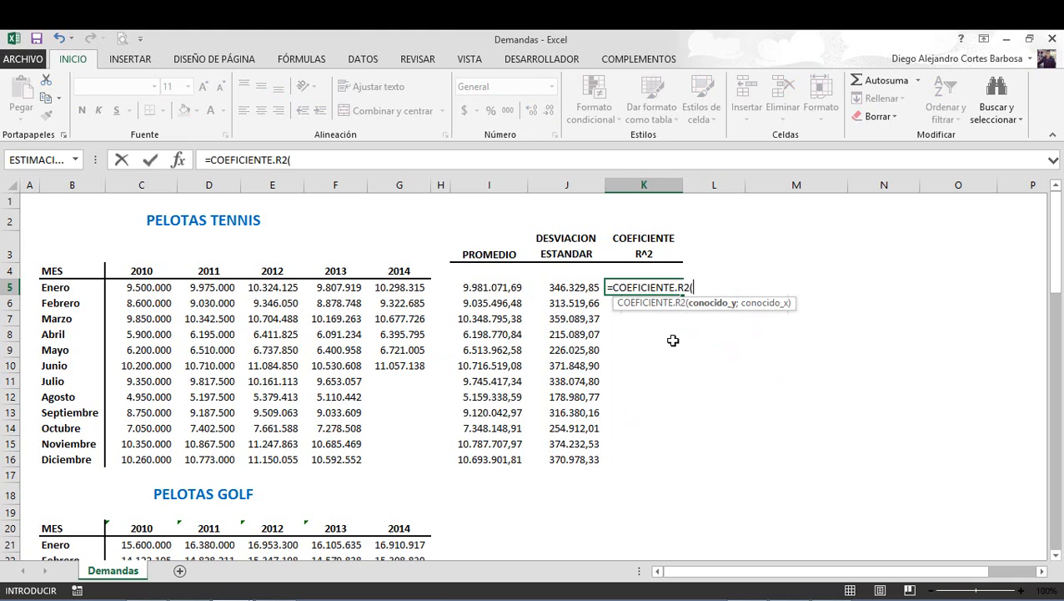
left_click(152, 286)
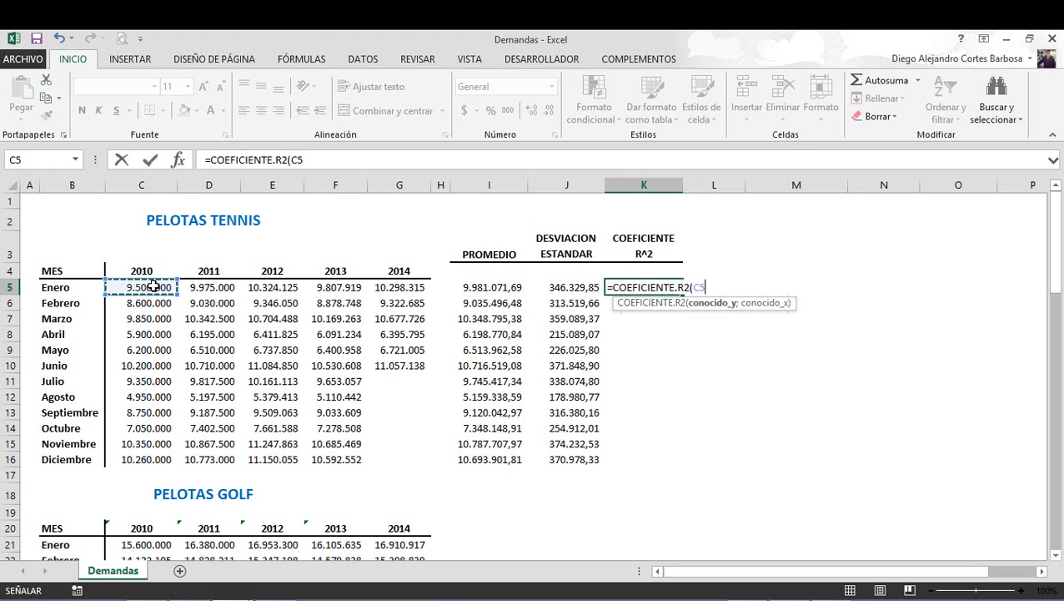
left_click_drag(153, 286, 406, 288)
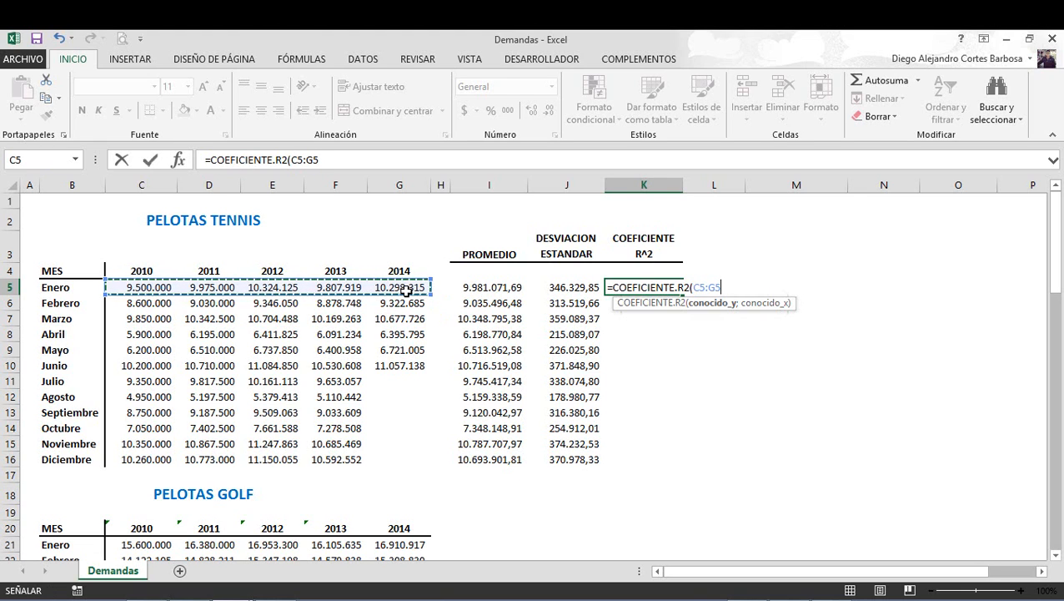
type(";")
left_click_drag(143, 271, 412, 272)
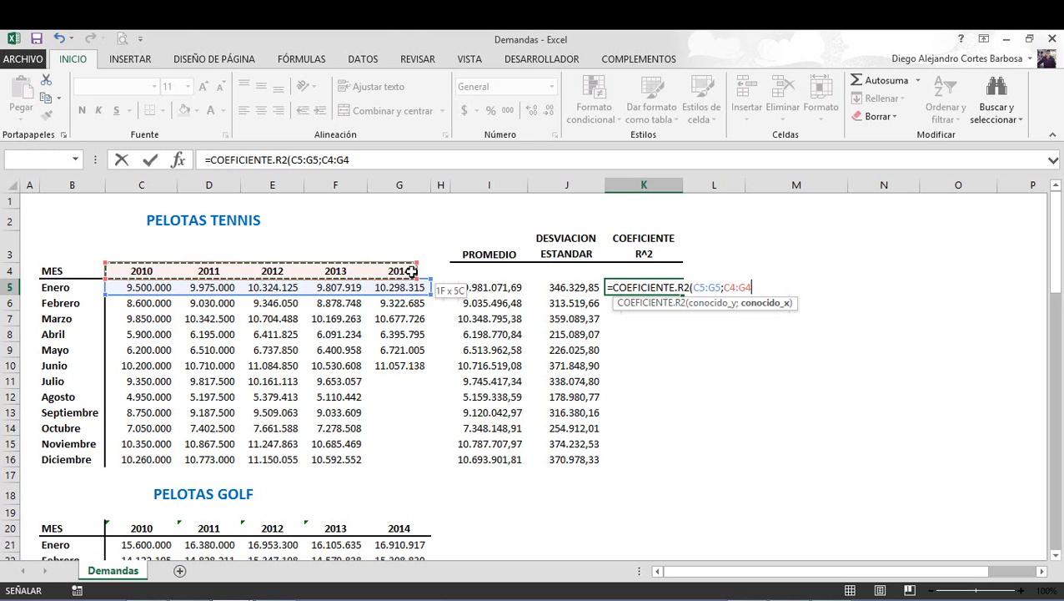
type(")")
key("Return")
left_click(650, 290)
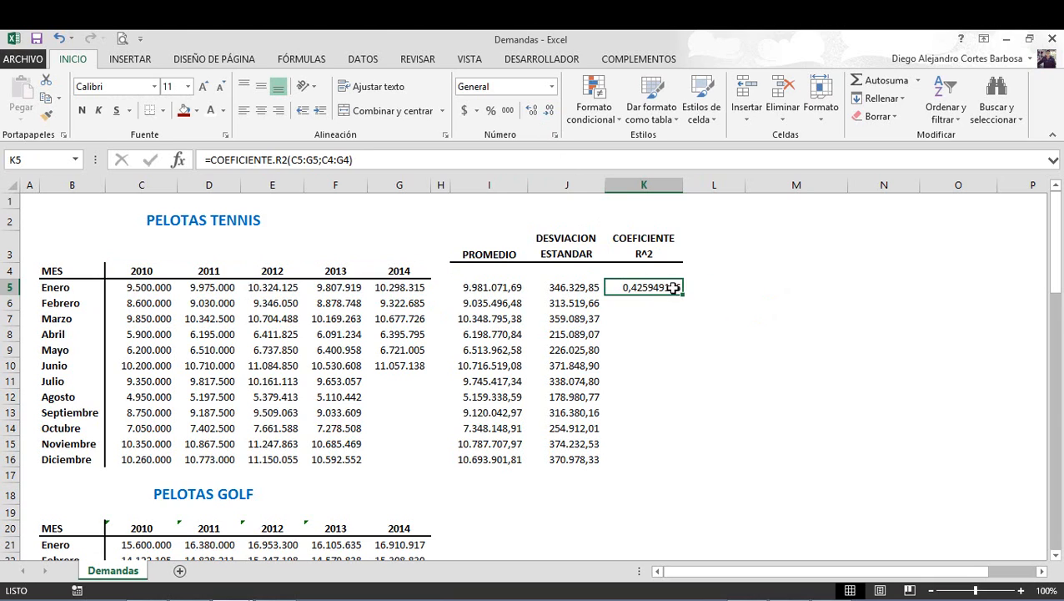
Add a reference note above the results with 0 in L1 and Muy disperso in M1
left_click(672, 241)
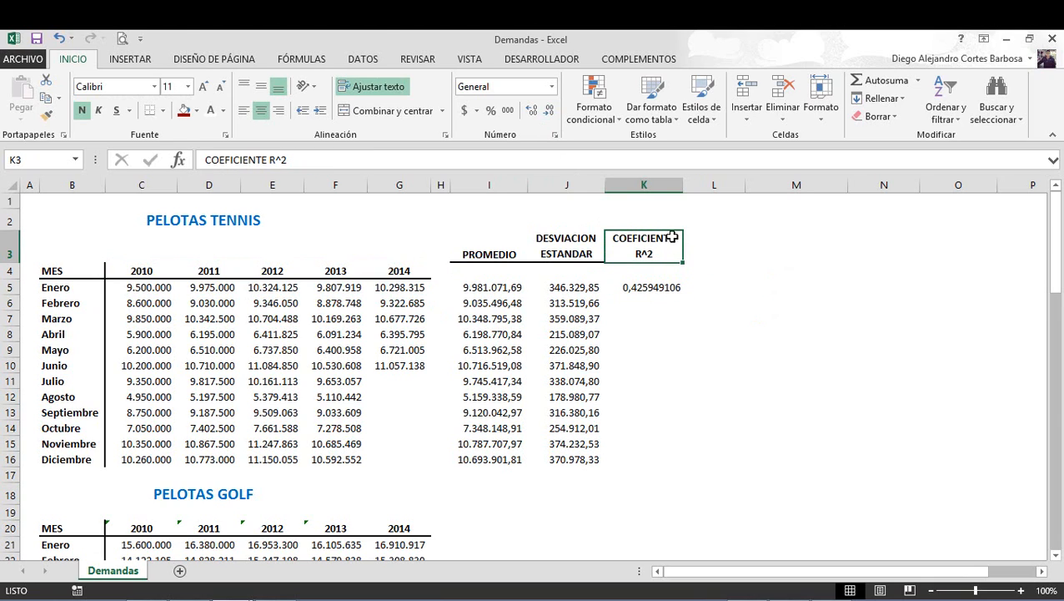
left_click(714, 208)
key("Return")
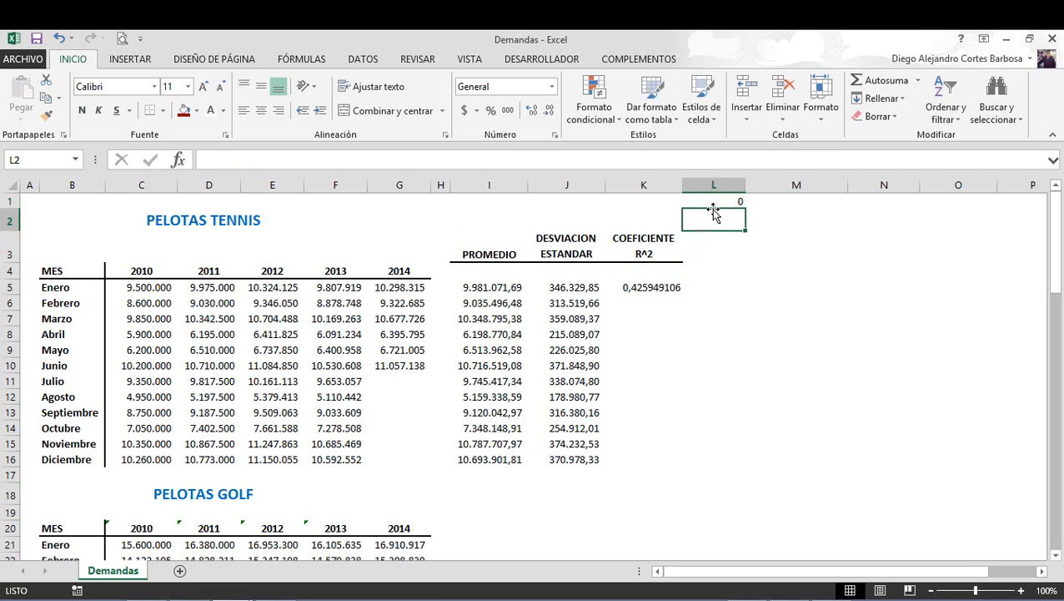
key("Up")
key("Right")
type("m")
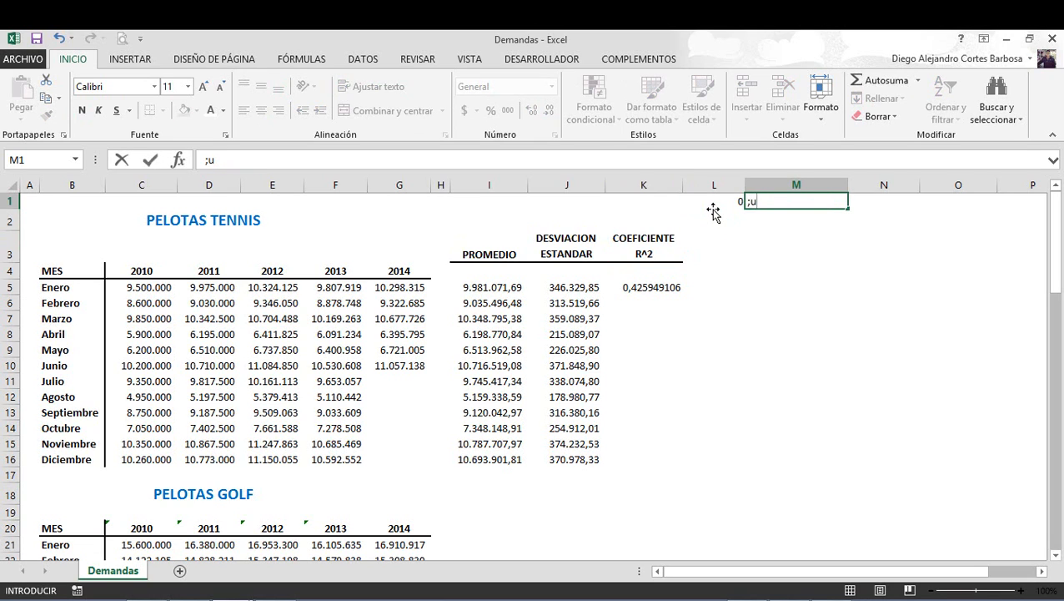
type("uy disperso")
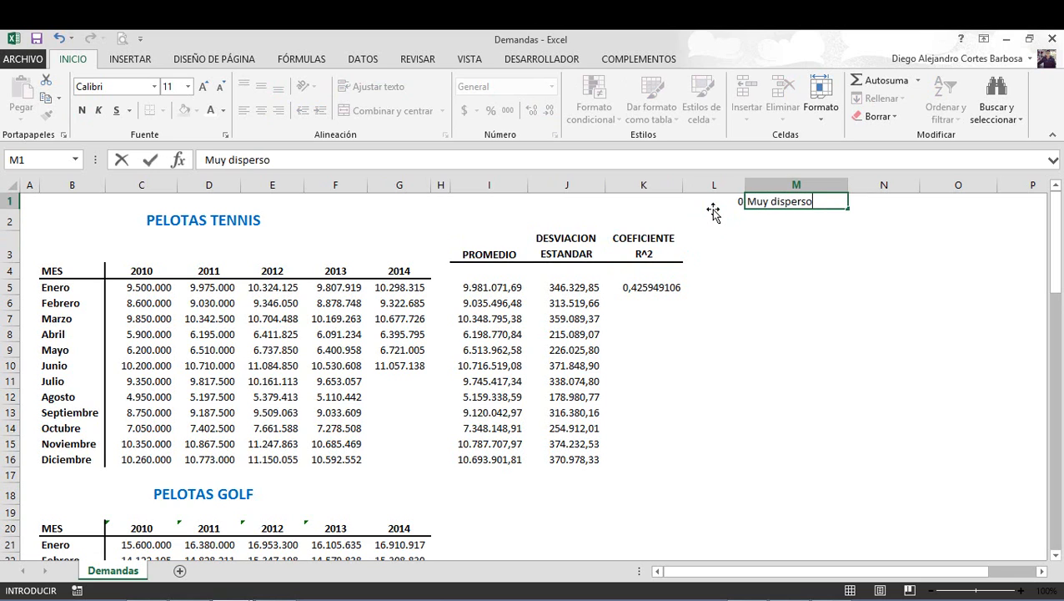
key("Return")
Complete the R^2 reference note with 1 in L2 and Consistente in M2
left_click(713, 213)
type("1")
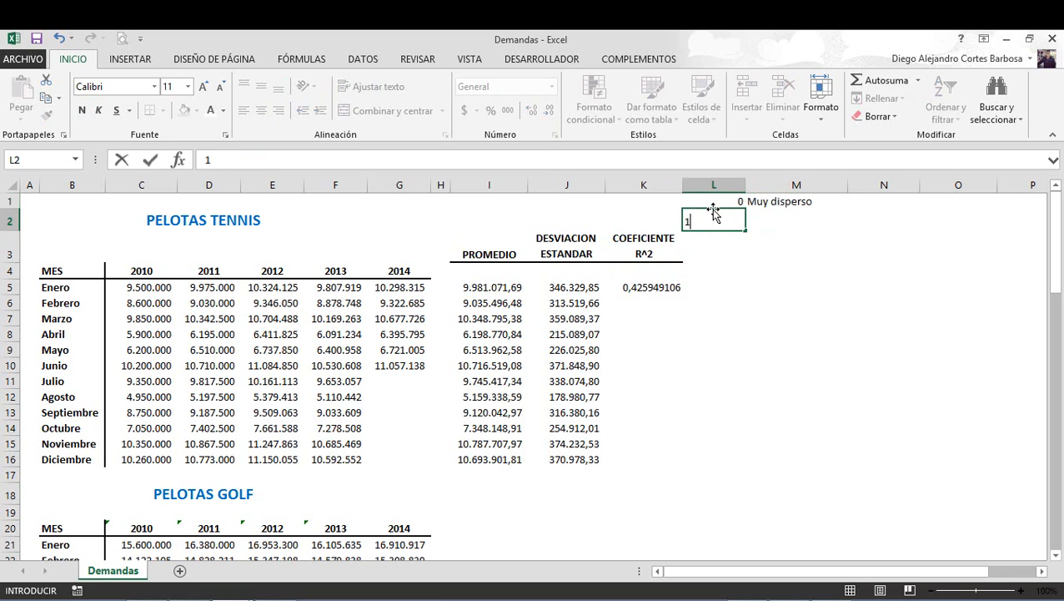
key("Return")
key("Up")
key("Right")
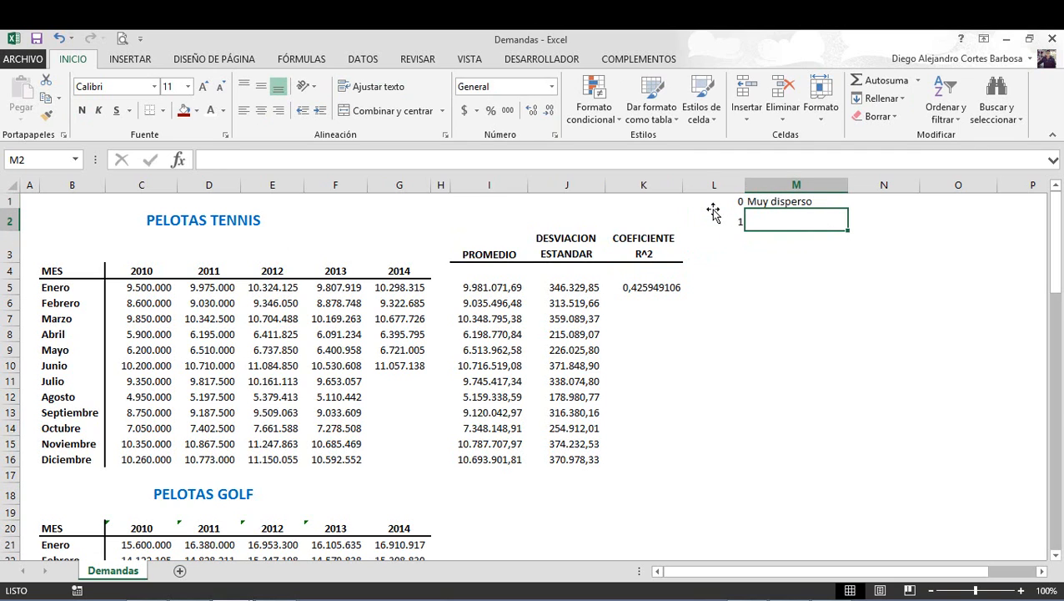
type("Consi")
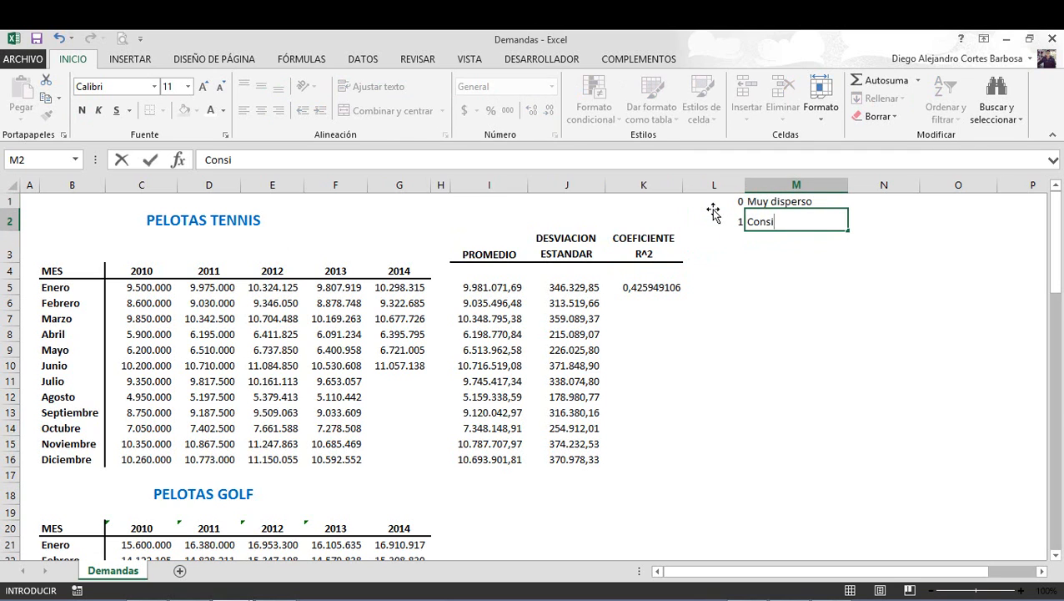
type("stente")
key("Return")
key("Up")
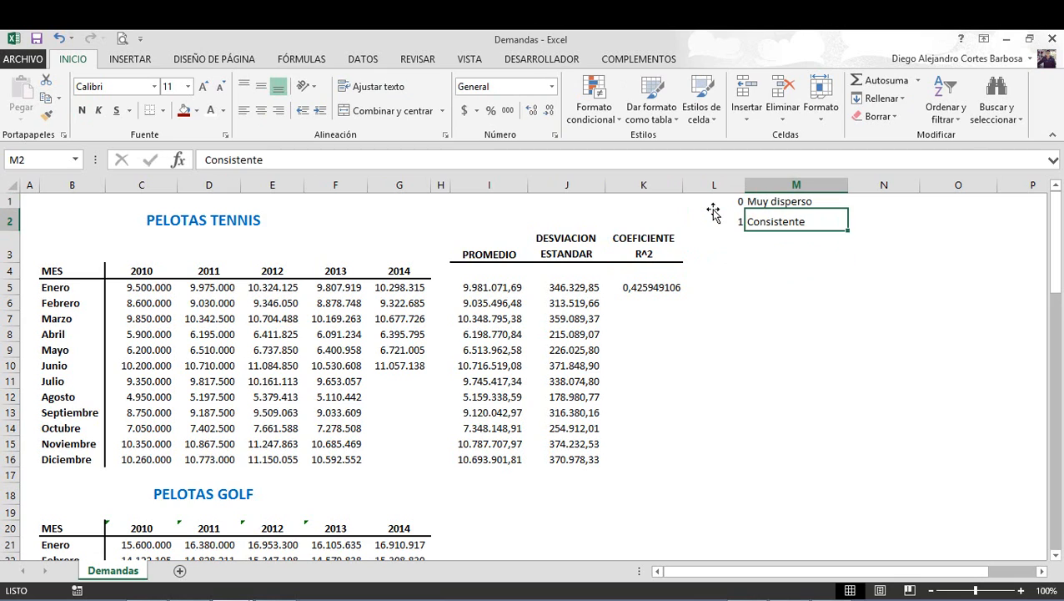
Try to copy the R^2 formula from K5 to K6 with relative year references
key("Left")
key("Left")
key("Down")
key("Down")
key("Down")
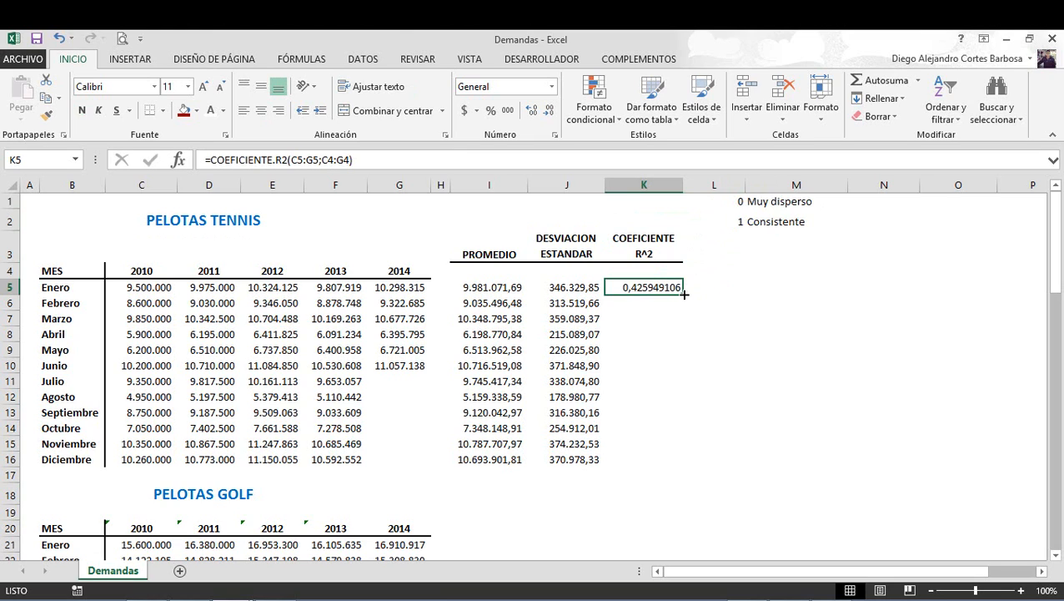
mouse_move(684, 293)
left_mouse_down()
mouse_move(683, 312)
mouse_move(678, 298)
left_mouse_up()
Make the year range in the K5 formula absolute so it reads =COEFICIENTE.R2(C5:G5;$C$4:$G$4)
double_click(648, 287)
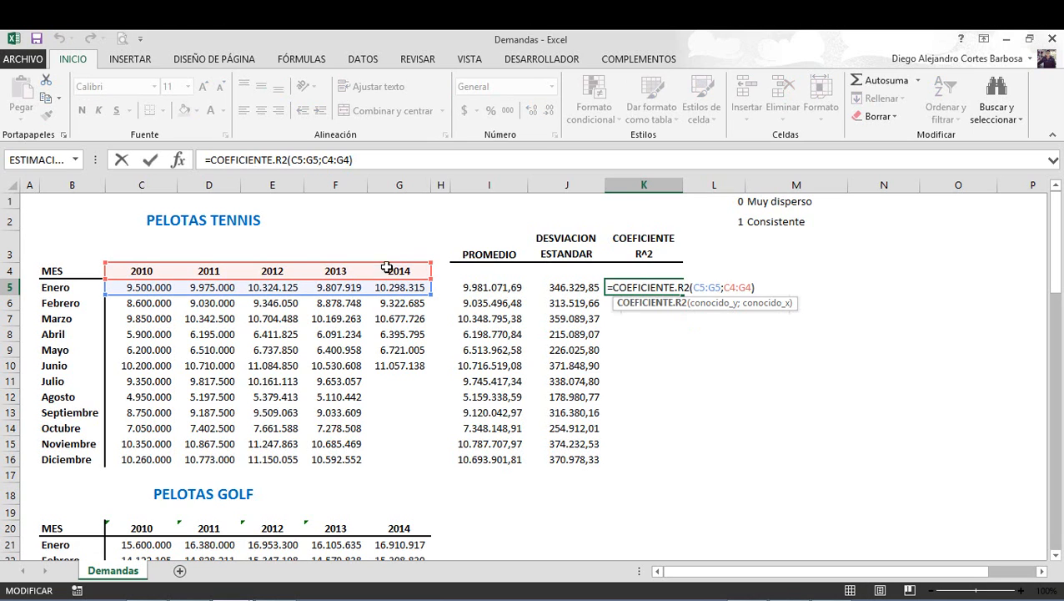
left_click(329, 160)
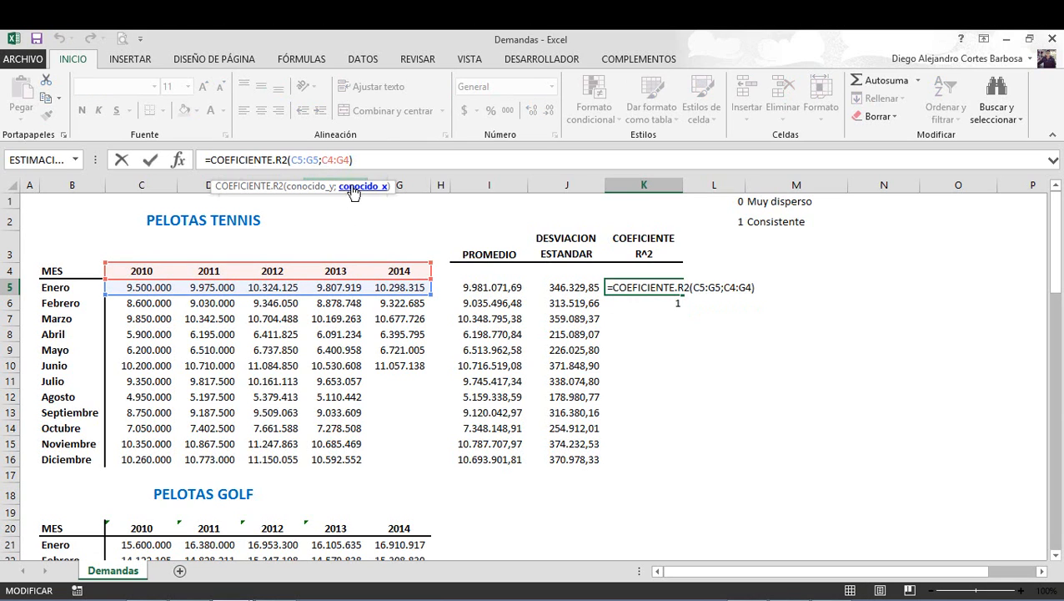
left_click(355, 187)
key("F4")
key("Return")
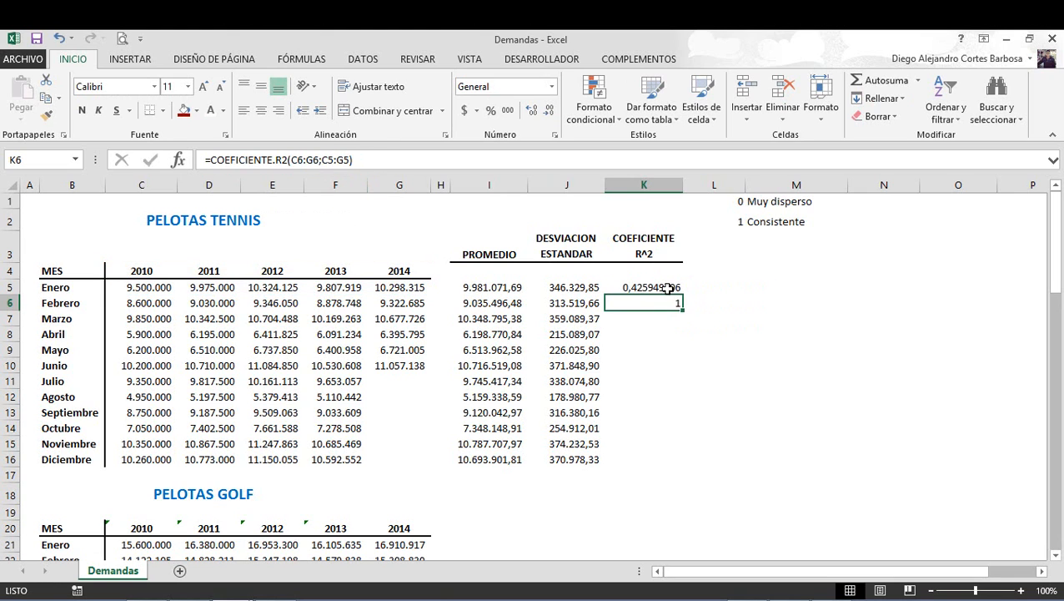
Copy the R^2 formula from K5 to K6:K16 and check the coefficients for Junio through Diciembre
left_click(665, 289)
left_click_drag(682, 295, 667, 327)
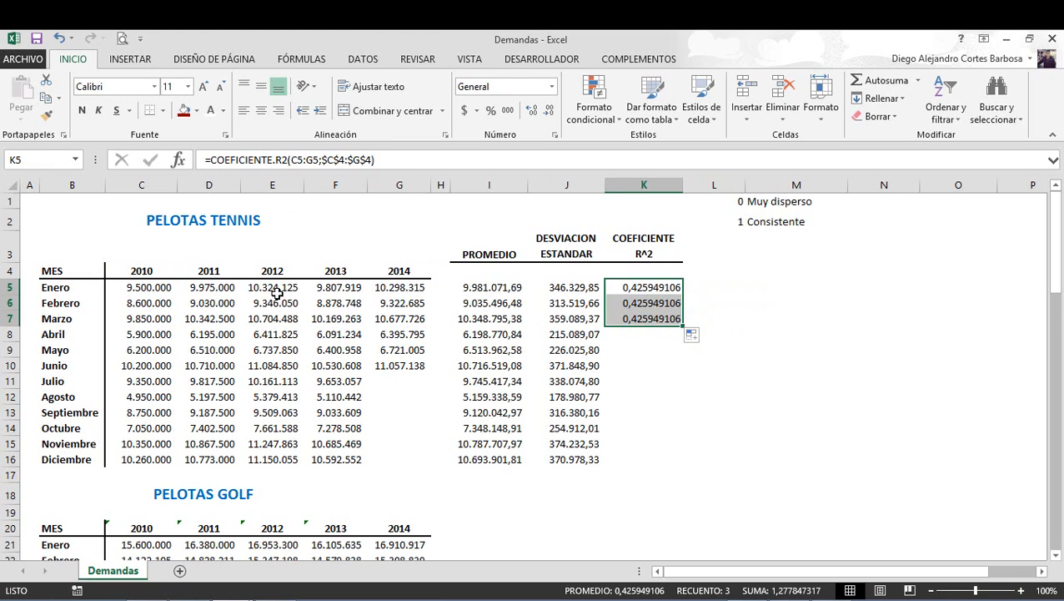
left_click(638, 321)
left_click_drag(649, 288, 652, 322)
left_click_drag(682, 327, 665, 464)
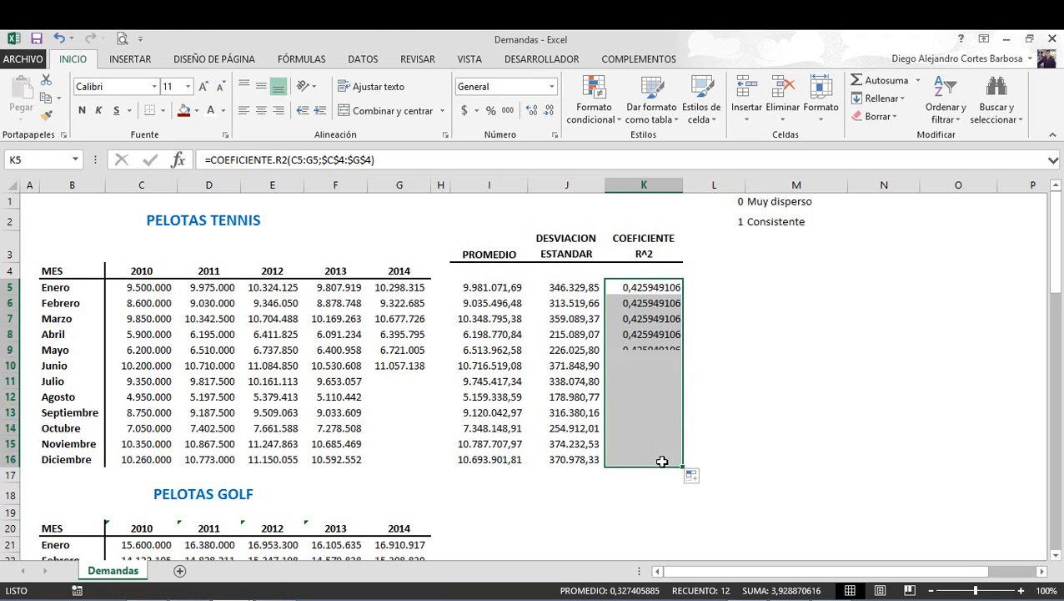
left_click(655, 367)
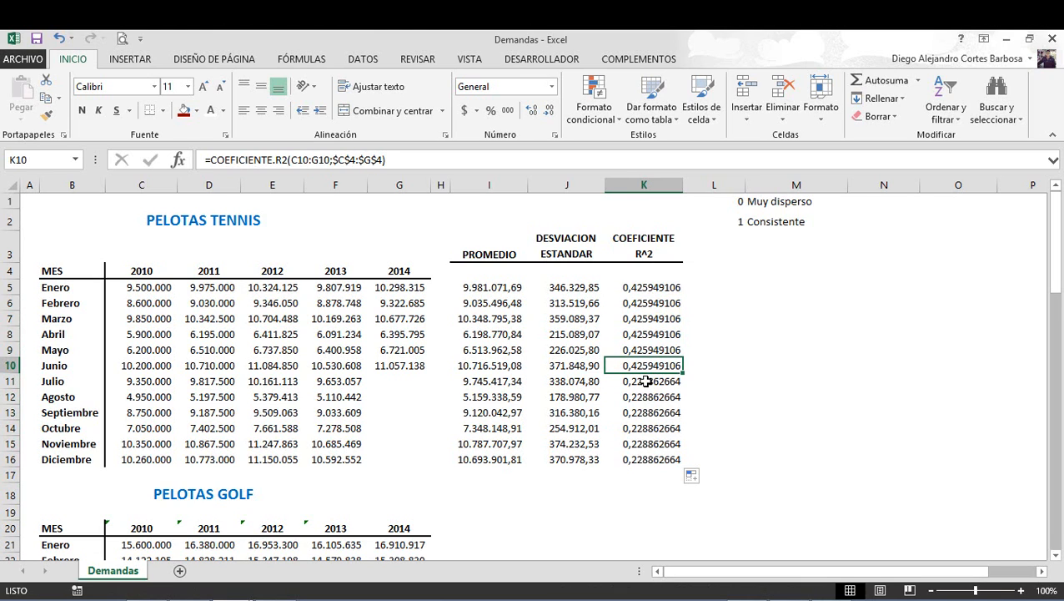
left_click_drag(641, 381, 641, 459)
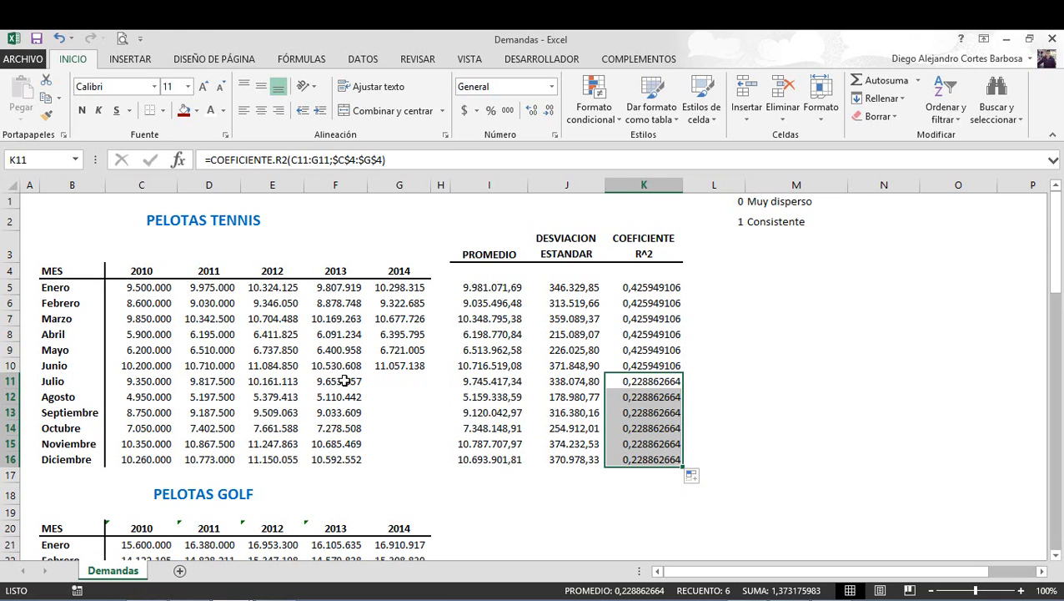
left_click(646, 381)
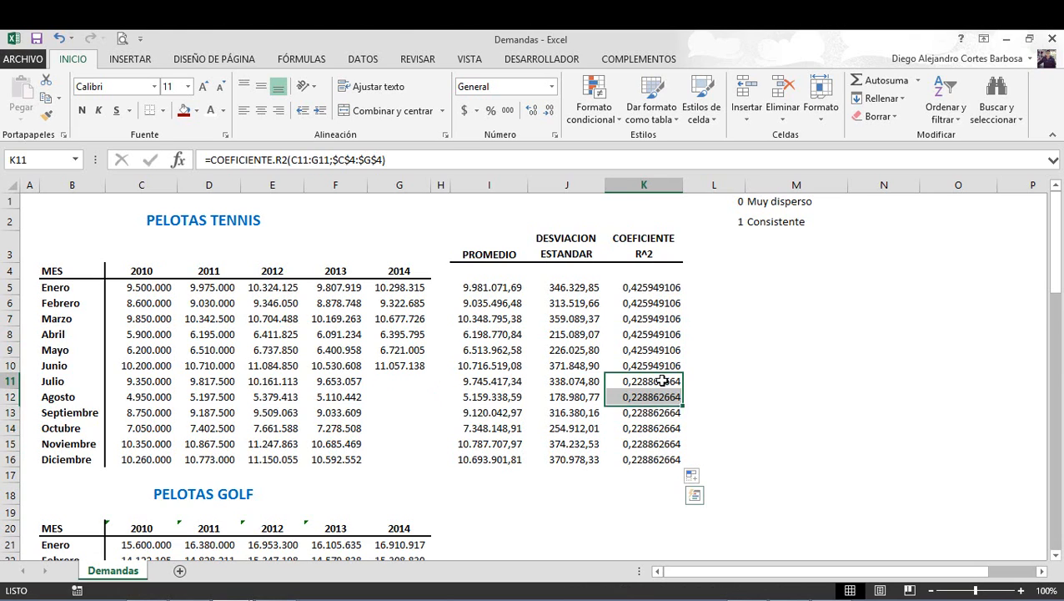
left_click(644, 398)
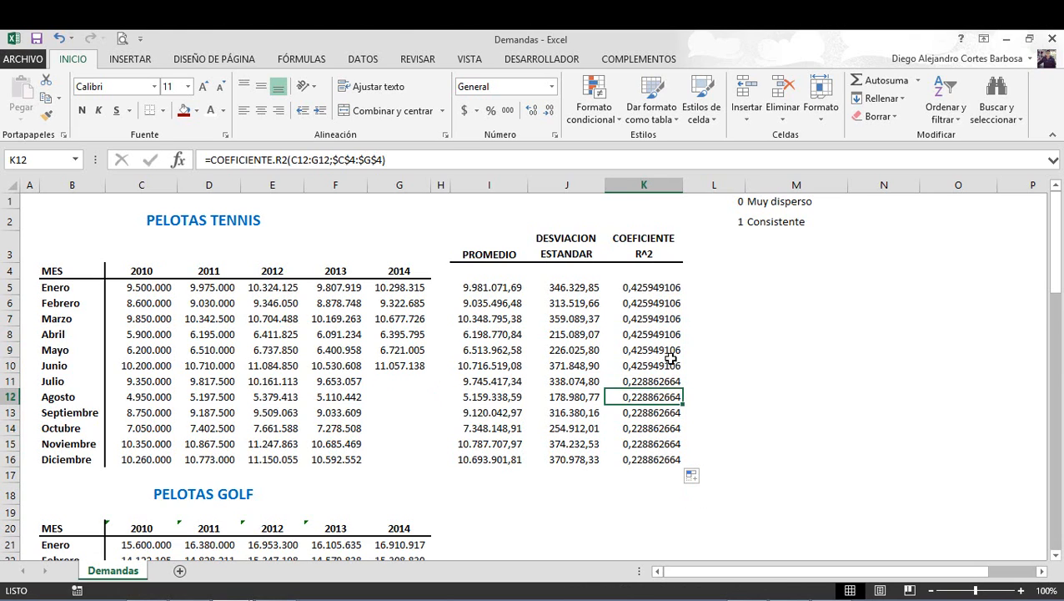
left_click(667, 379)
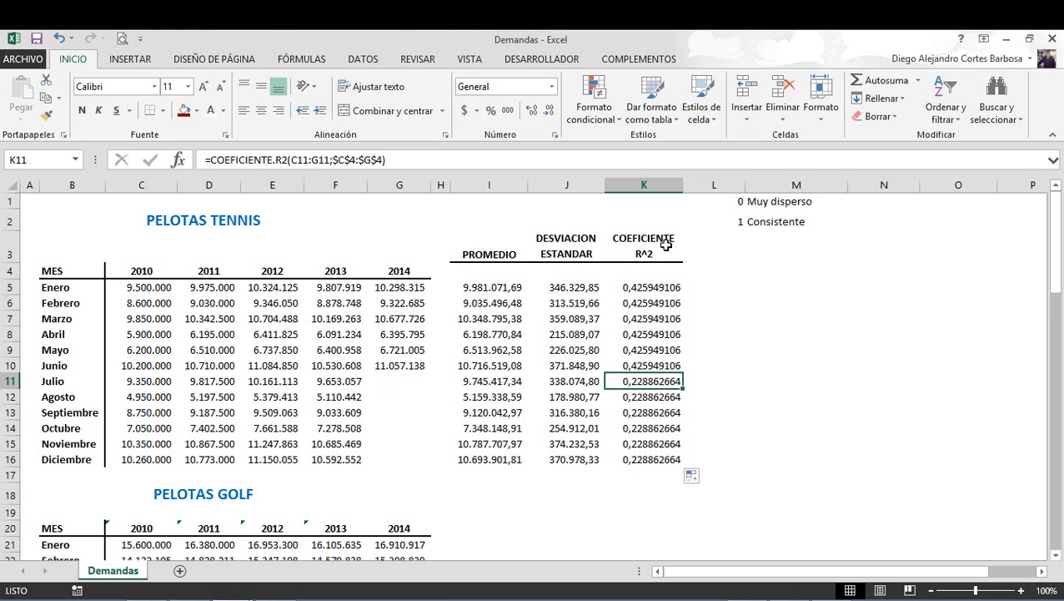
Insert a blank markers-only scatter chart and place it beside the COEFICIENTE R^2 column, over about L3:Q17
left_click_drag(768, 574, 749, 576)
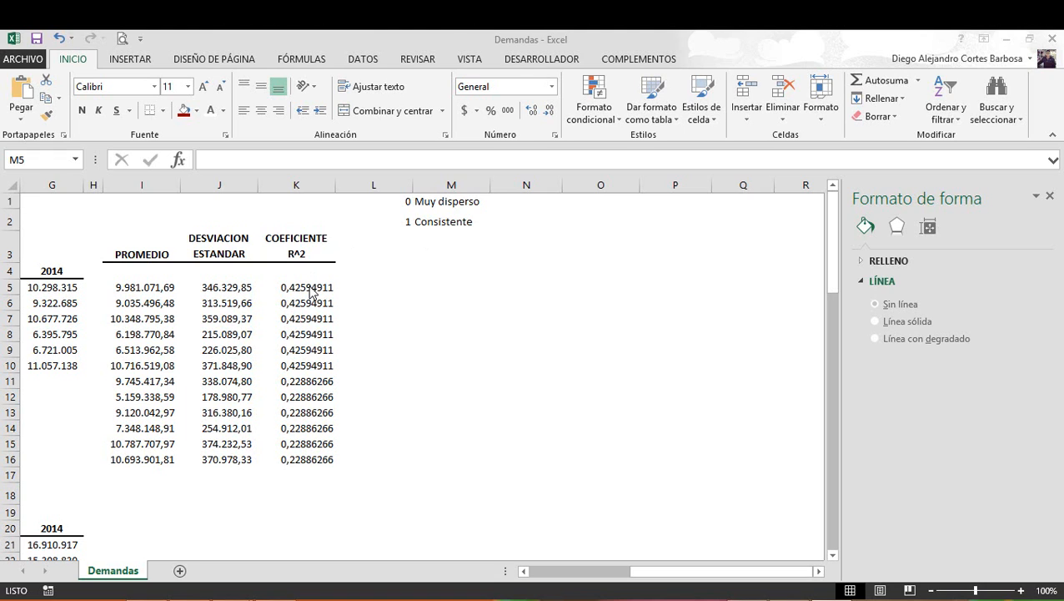
left_click(449, 288)
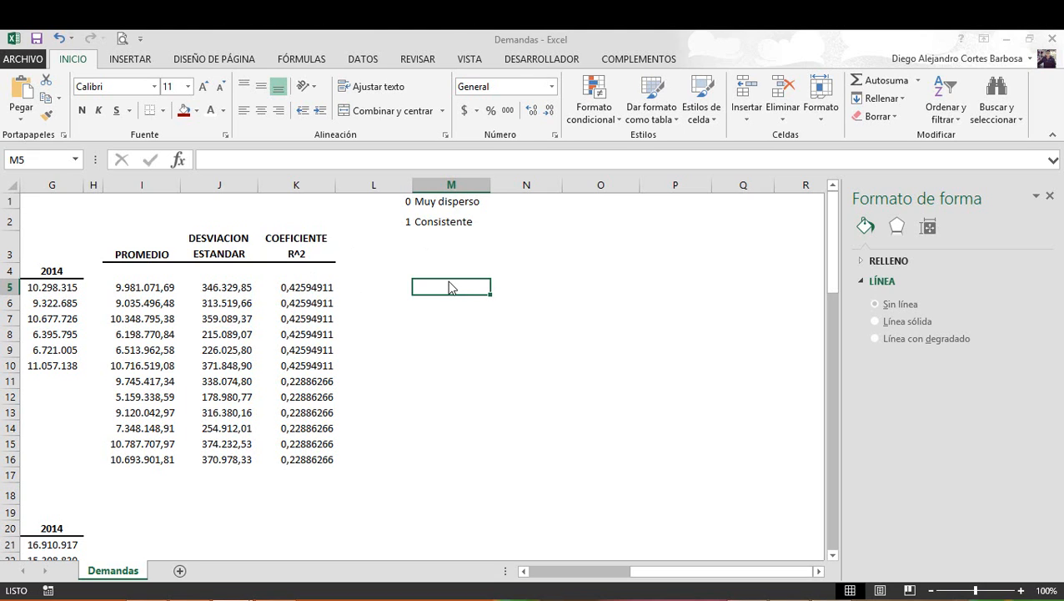
left_click(125, 61)
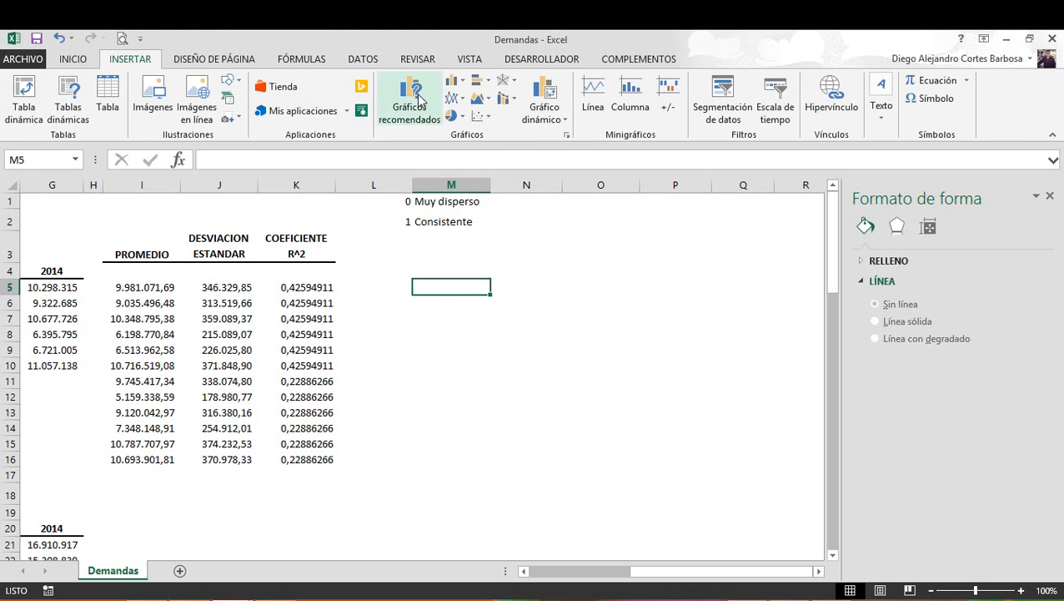
left_click(483, 118)
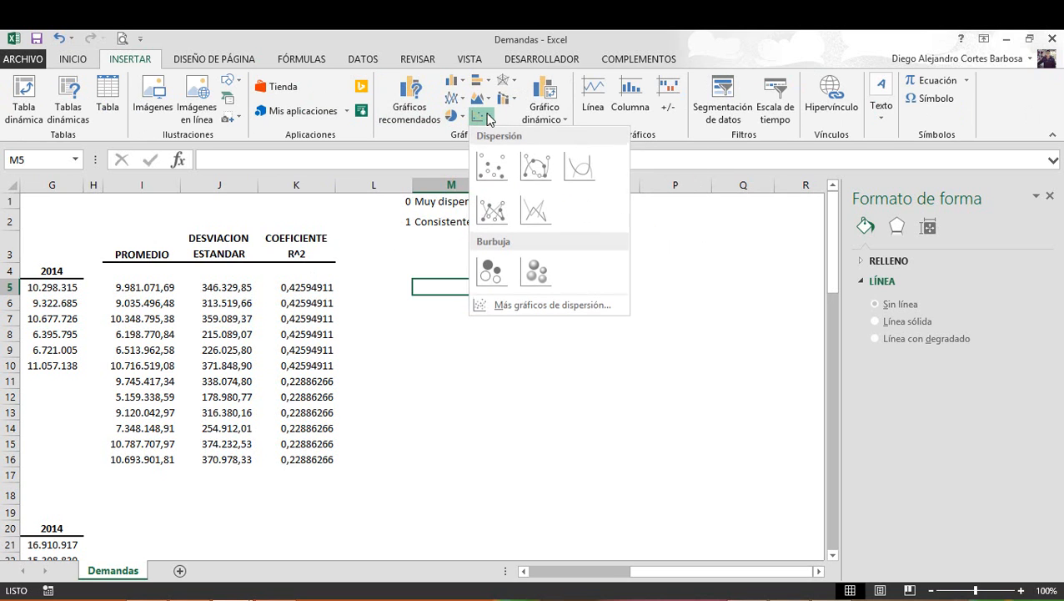
left_click(491, 168)
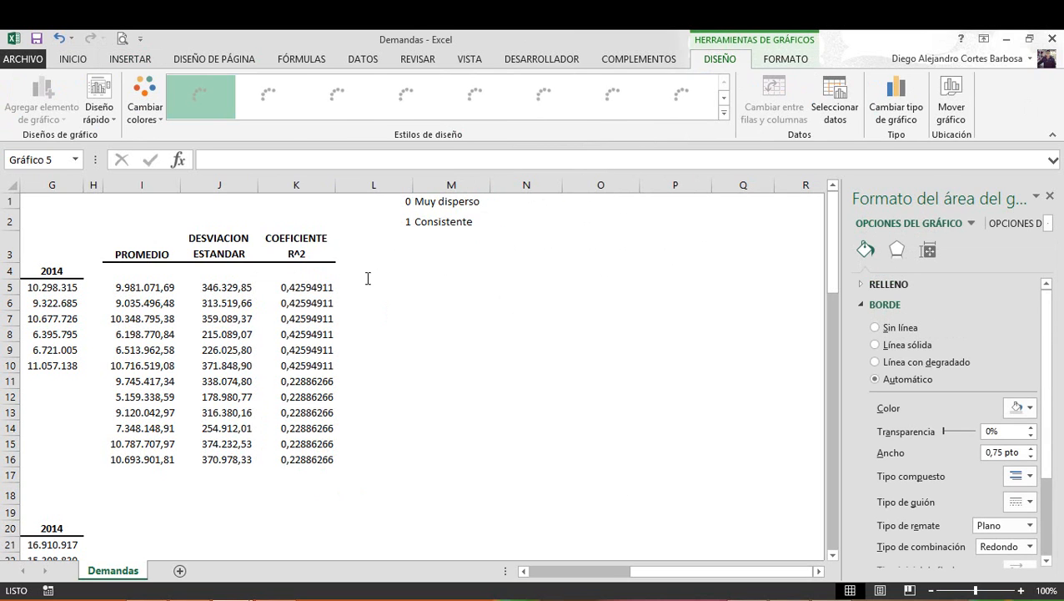
left_click_drag(393, 263, 517, 251)
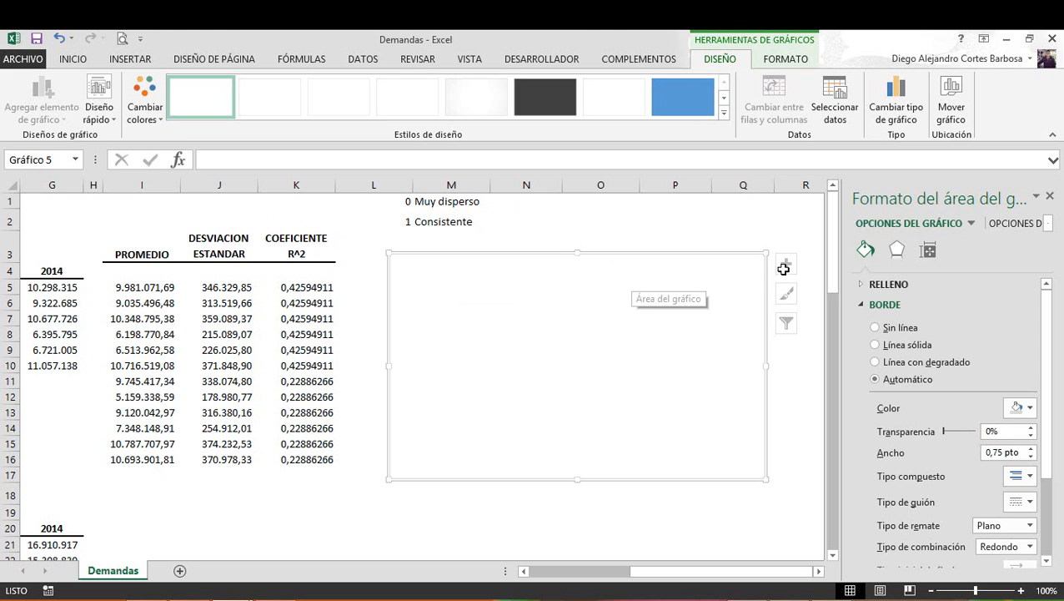
Add a data series to the blank scatter chart with the Enero demand for 2010 to 2014, =Demandas!$C$5:$G$5, as its Y values
left_click(841, 100)
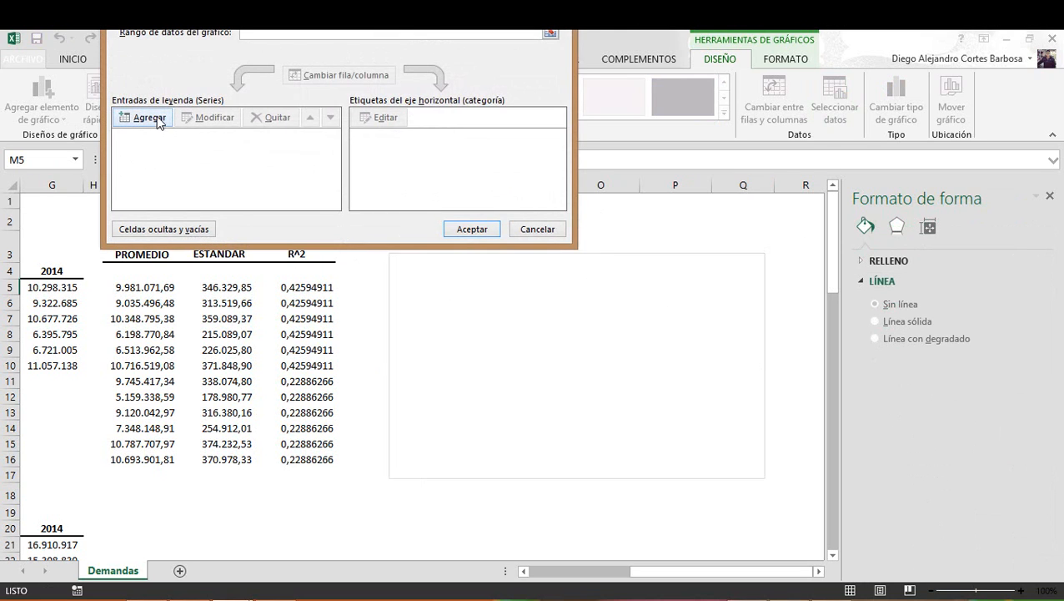
left_click(150, 115)
left_click(368, 157)
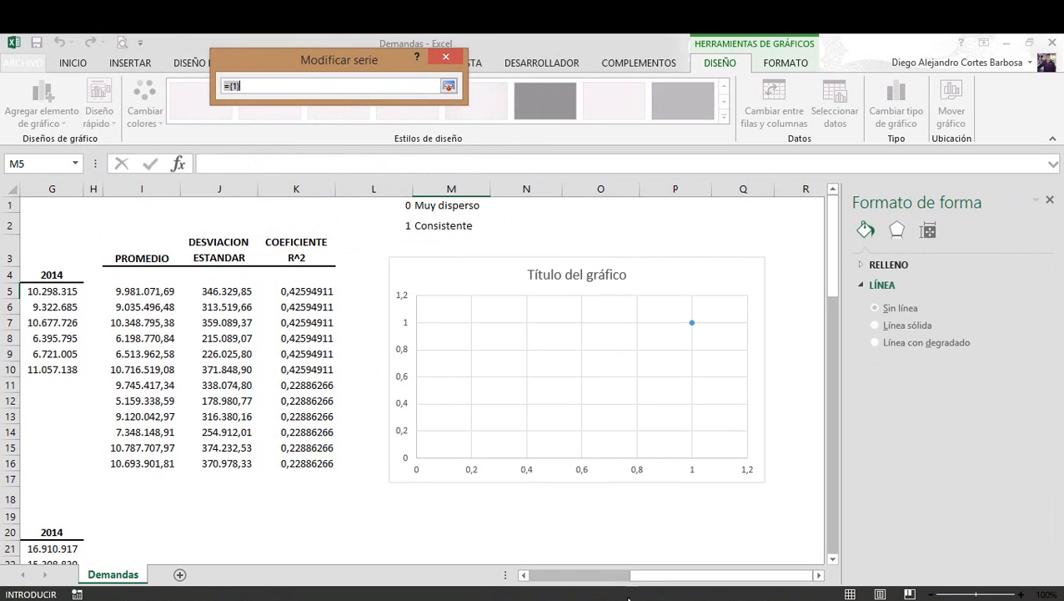
left_click_drag(667, 576, 567, 576)
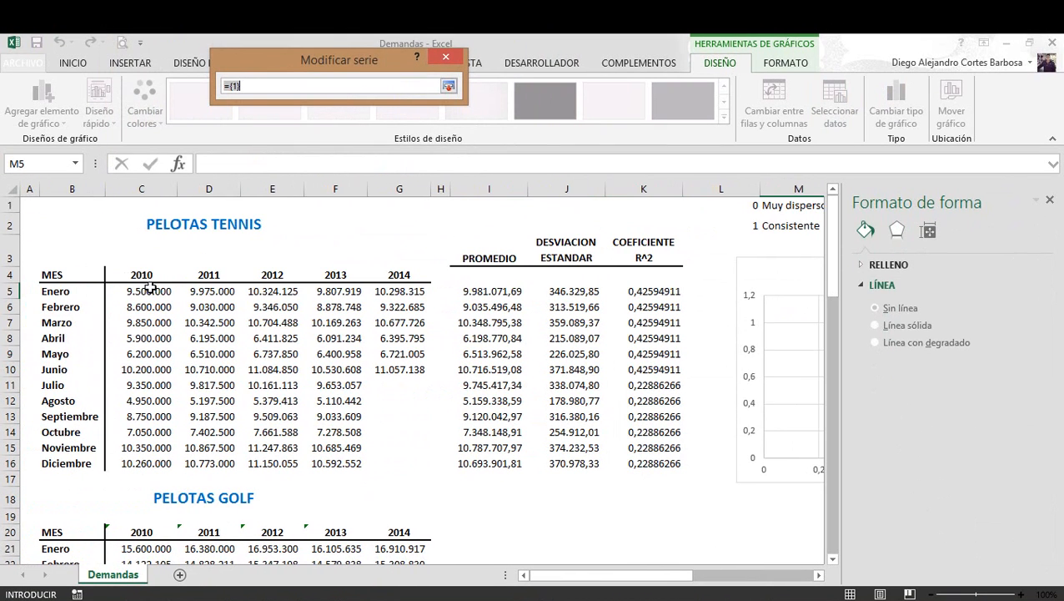
left_click(148, 290)
left_click_drag(196, 290, 405, 291)
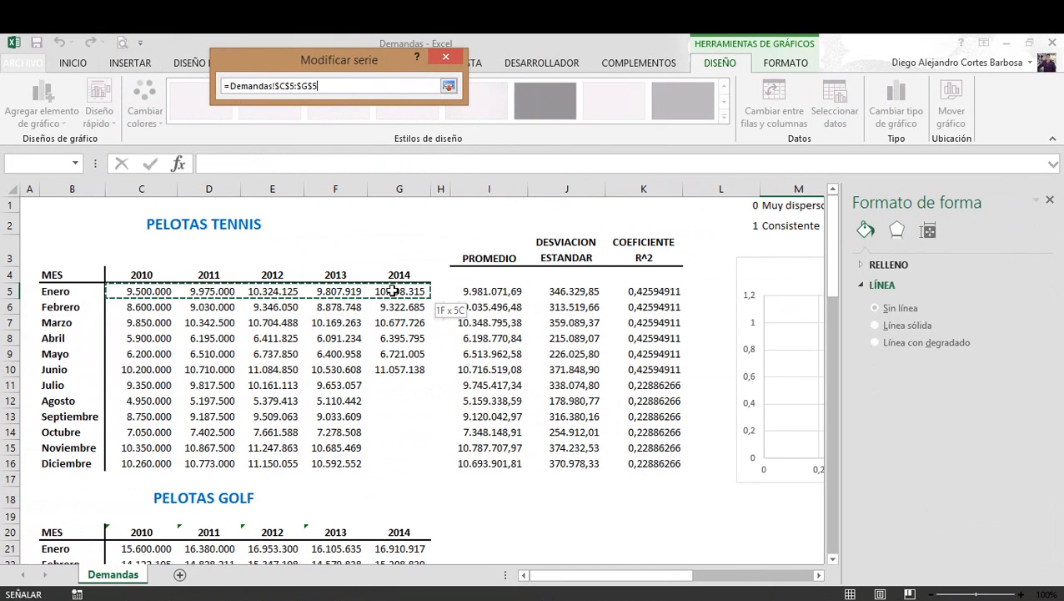
left_click(449, 86)
left_click(350, 181)
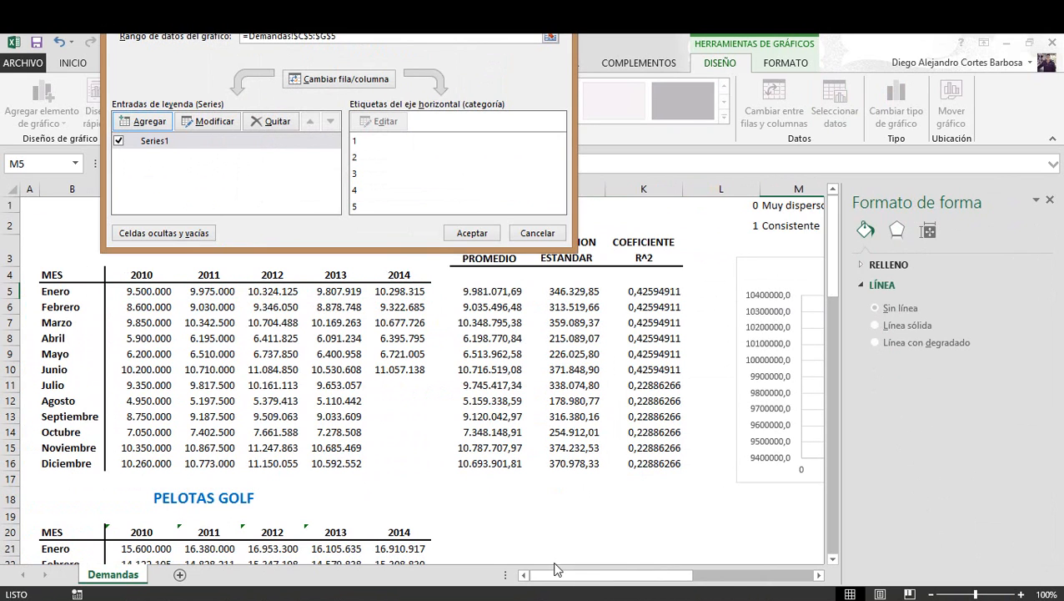
left_click(471, 233)
left_click_drag(567, 575, 664, 581)
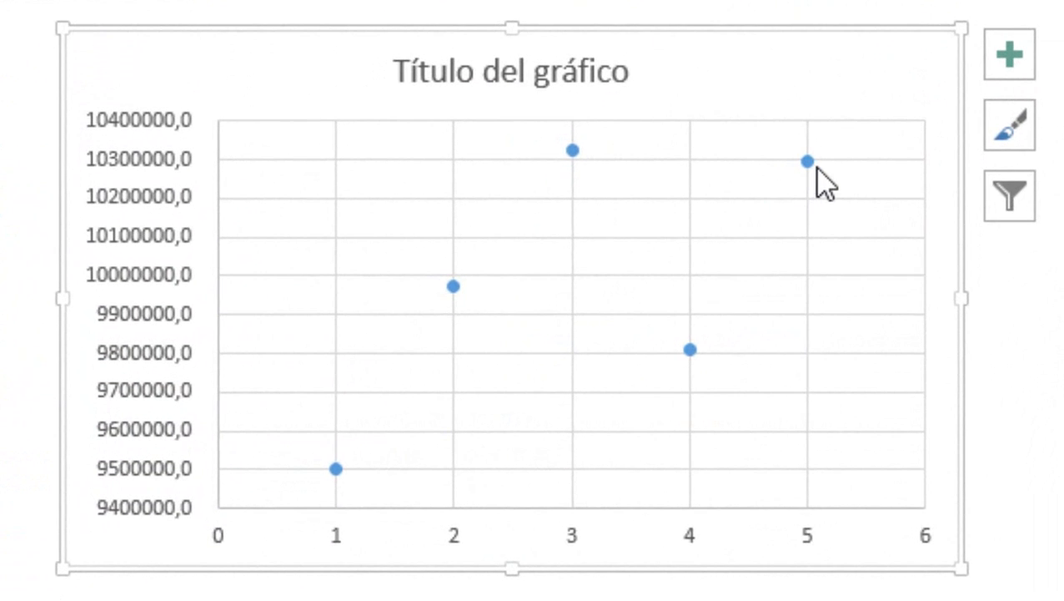
mouse_move(629, 312)
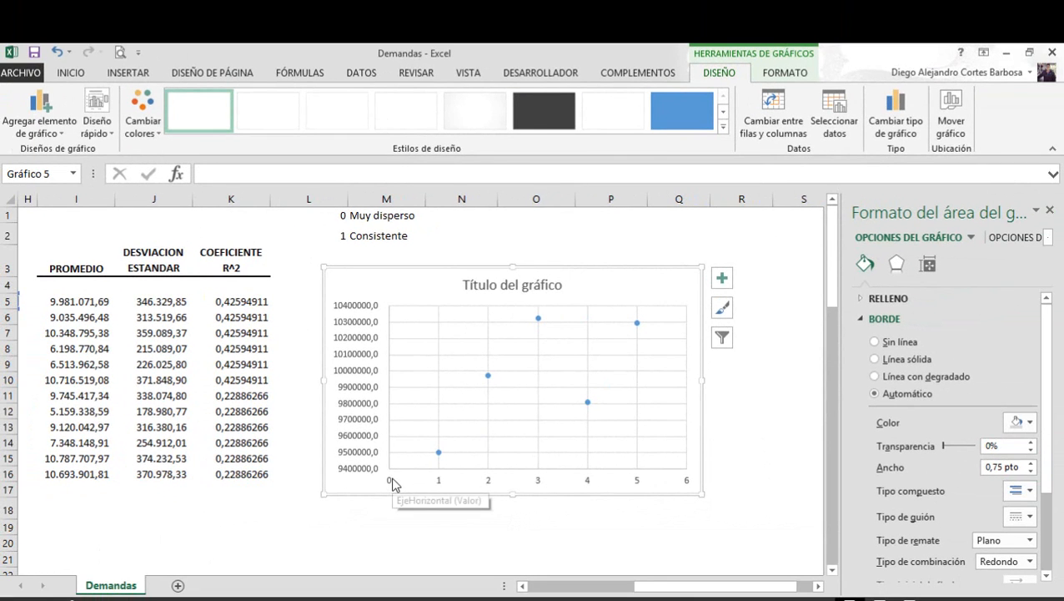
Delete the placeholder title from the scatter chart
mouse_move(644, 586)
left_mouse_down()
mouse_move(546, 594)
mouse_move(626, 587)
left_mouse_up()
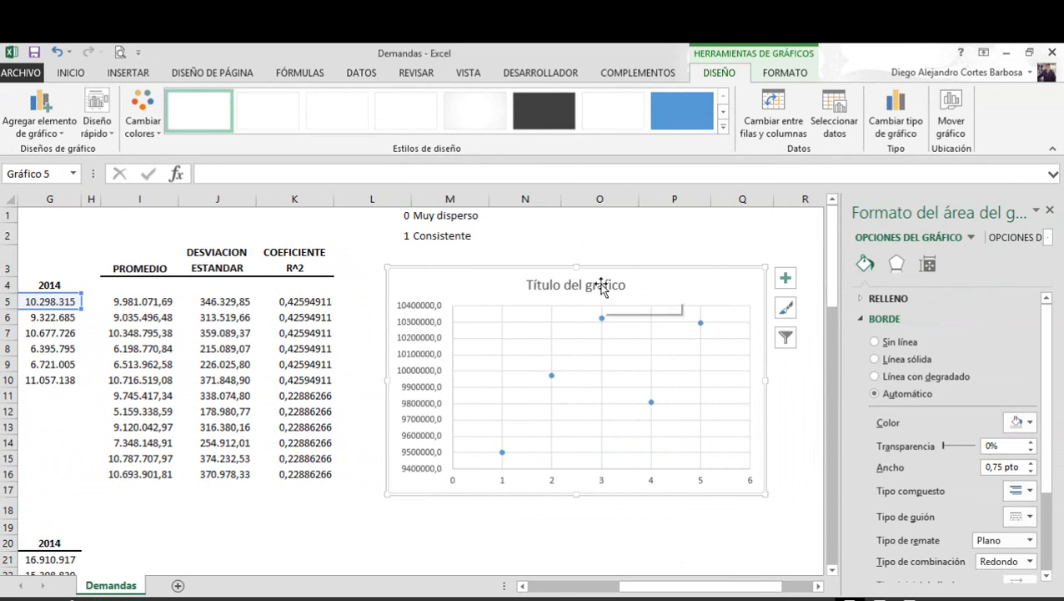
left_click(601, 289)
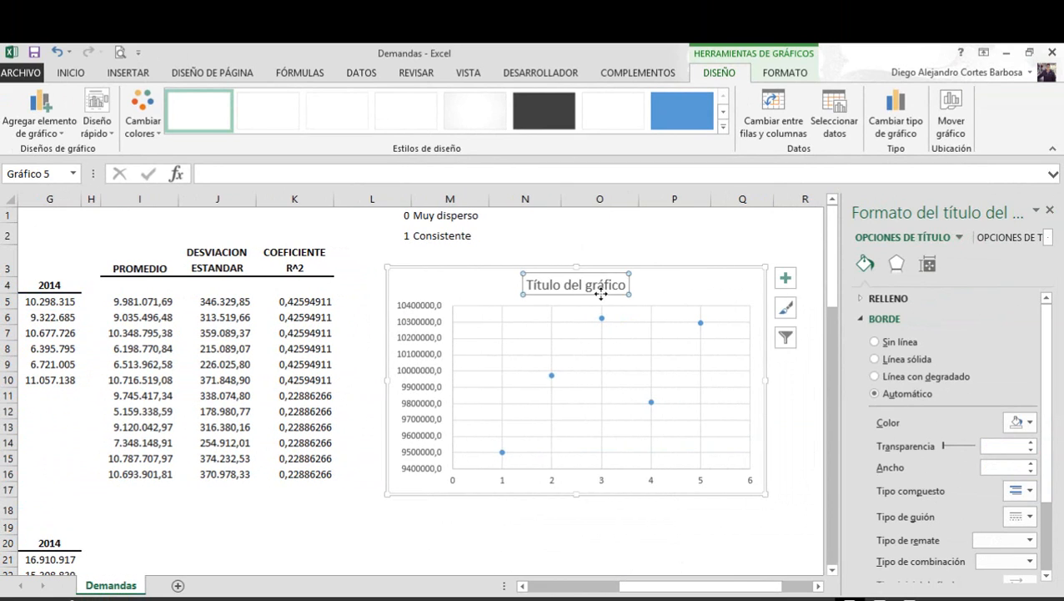
key("Delete")
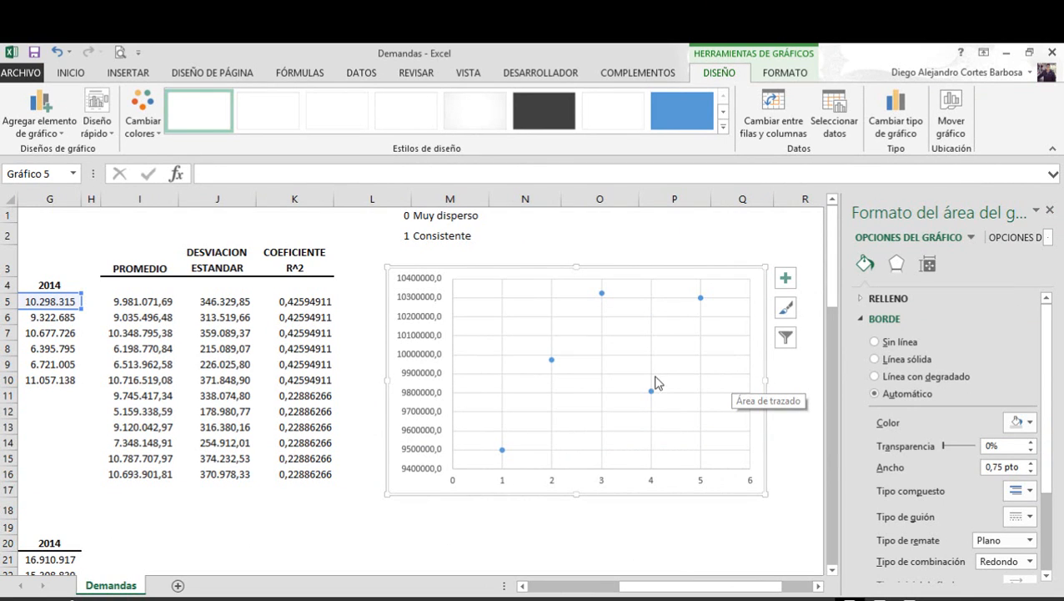
Add a linear trend line to the Enero demand series in the scatter chart
left_click(602, 294)
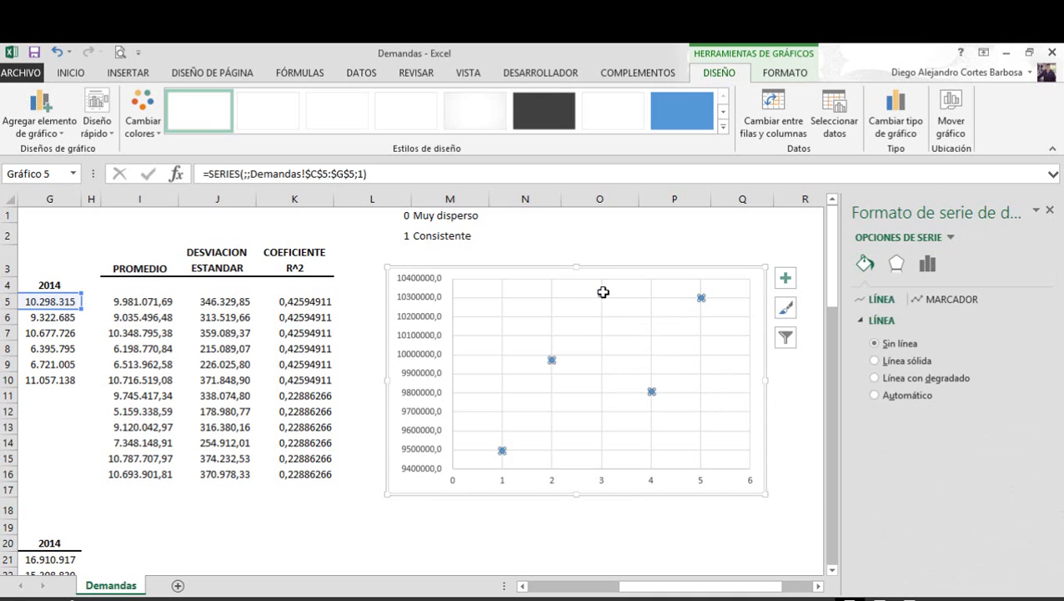
right_click(602, 292)
left_click(673, 418)
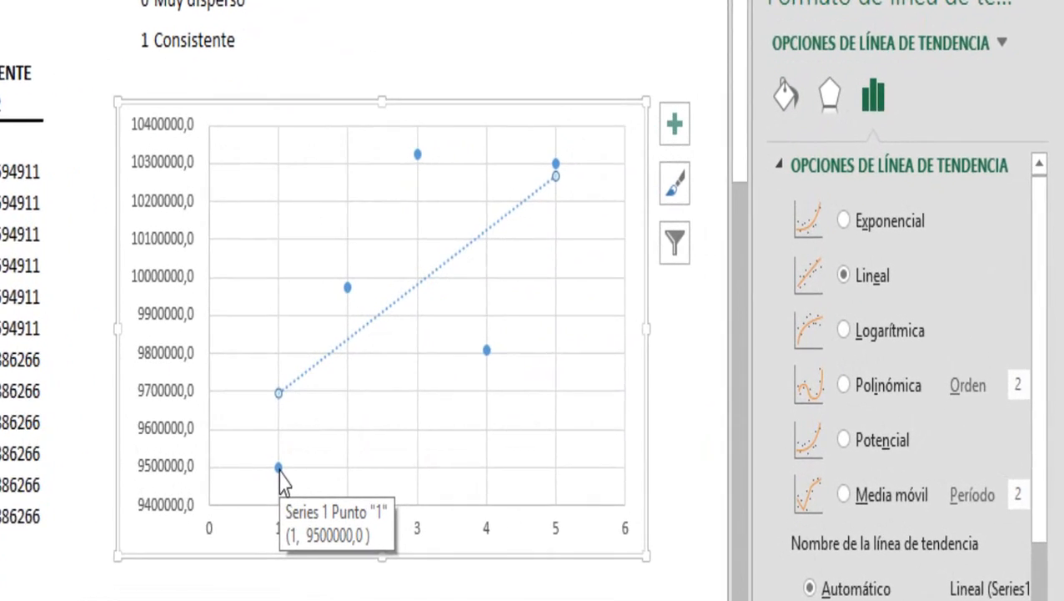
left_click(210, 473)
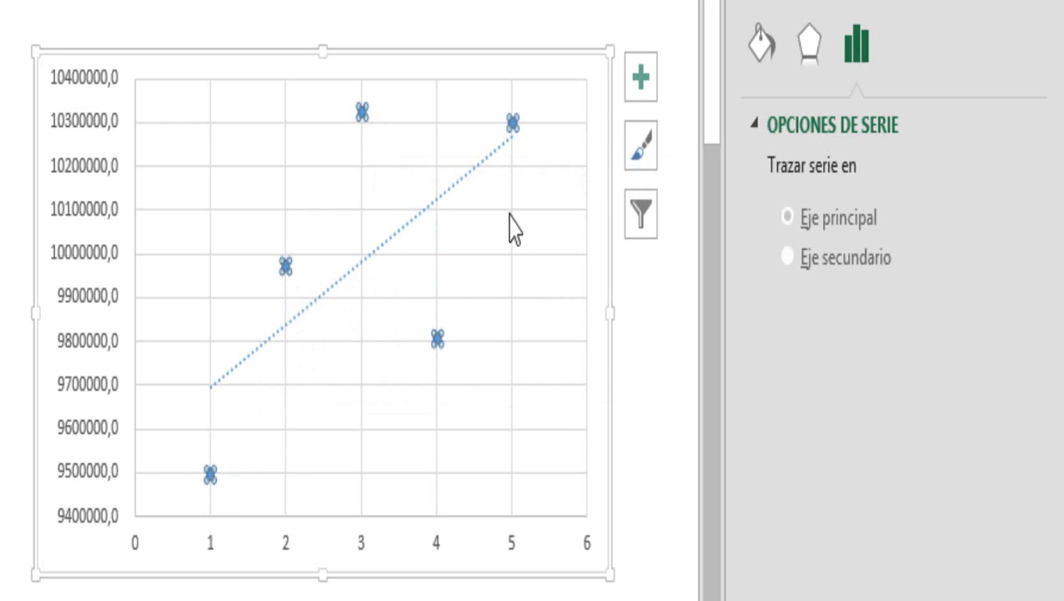
left_click(551, 8)
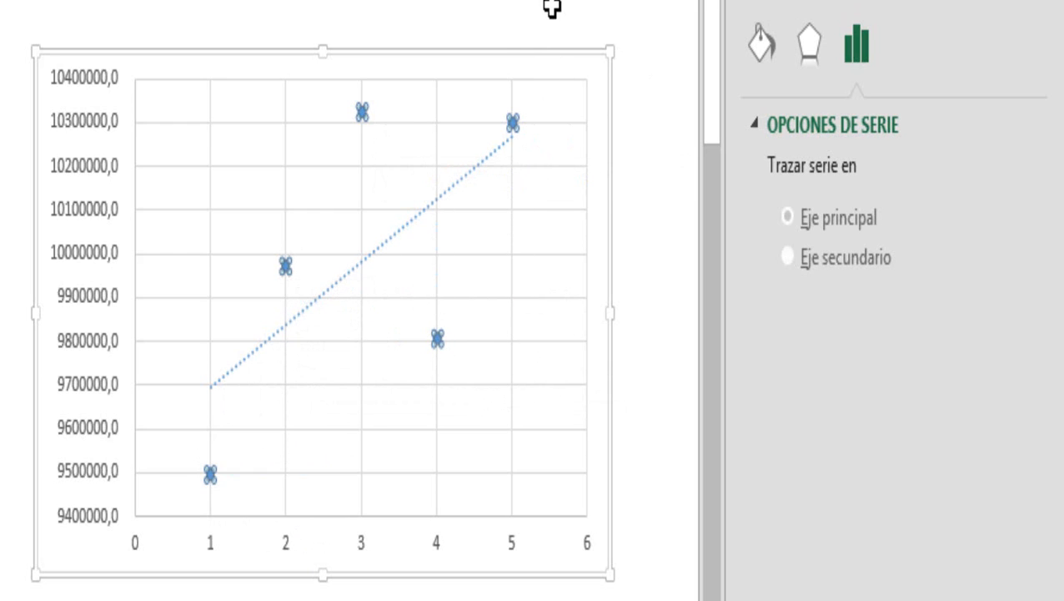
left_click(512, 126)
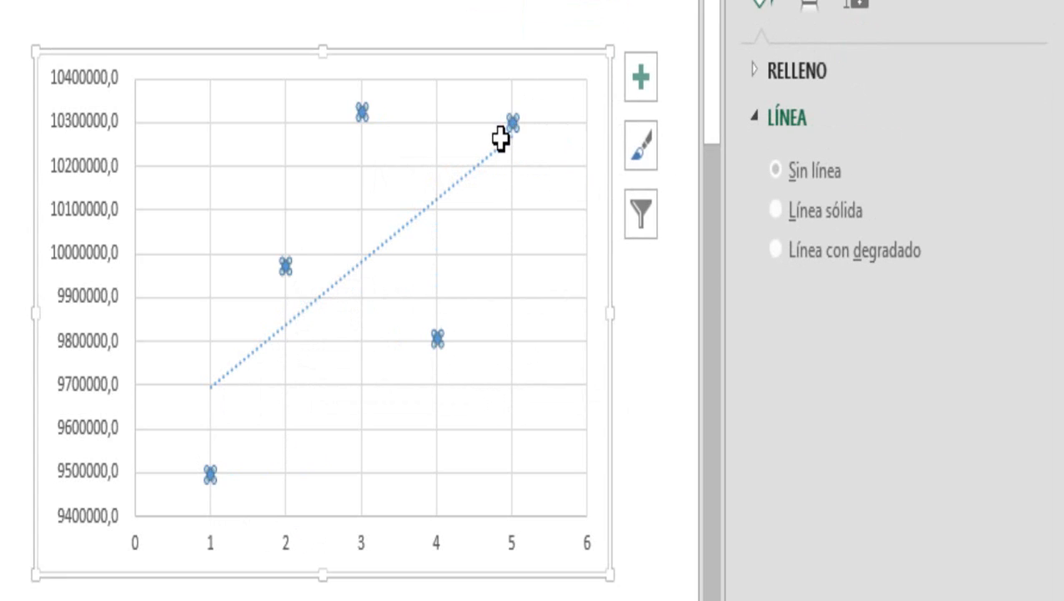
Show the trend line's R-squared value on the chart and move its label just above the upper end of the line
left_click(502, 143)
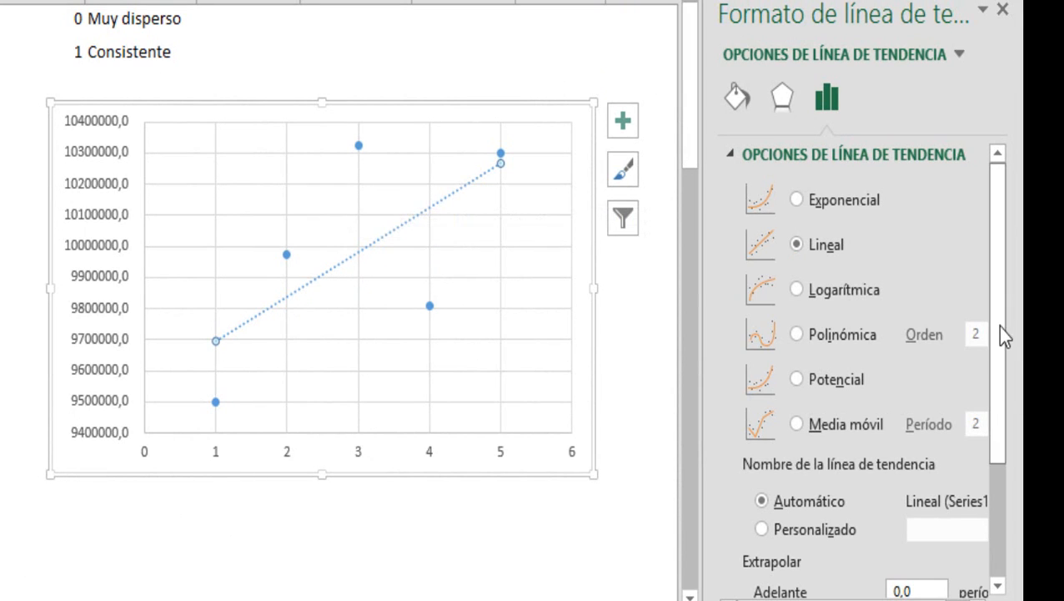
left_click_drag(997, 326, 994, 476)
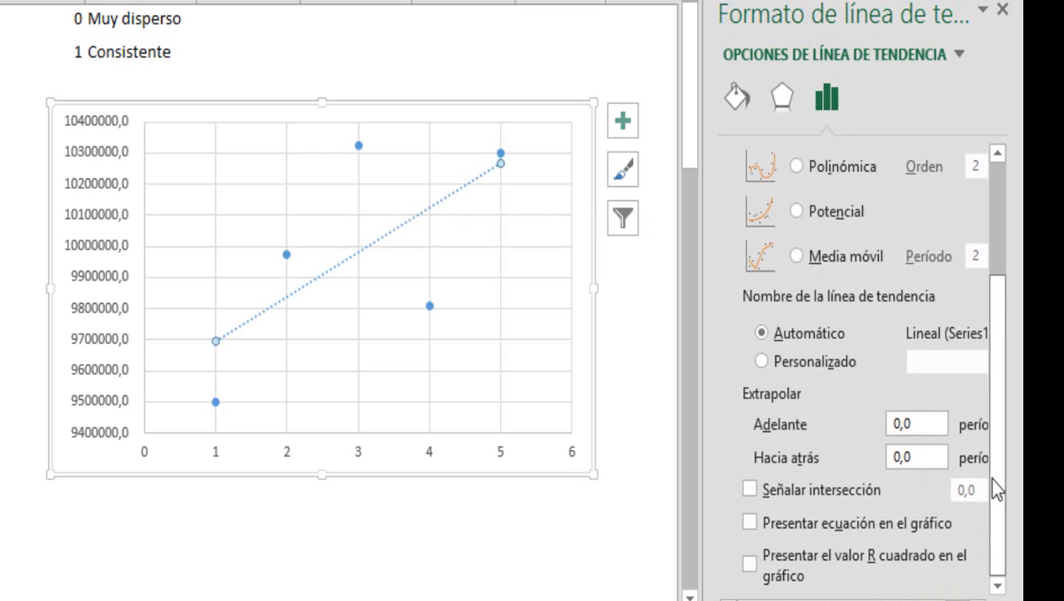
left_click(750, 565)
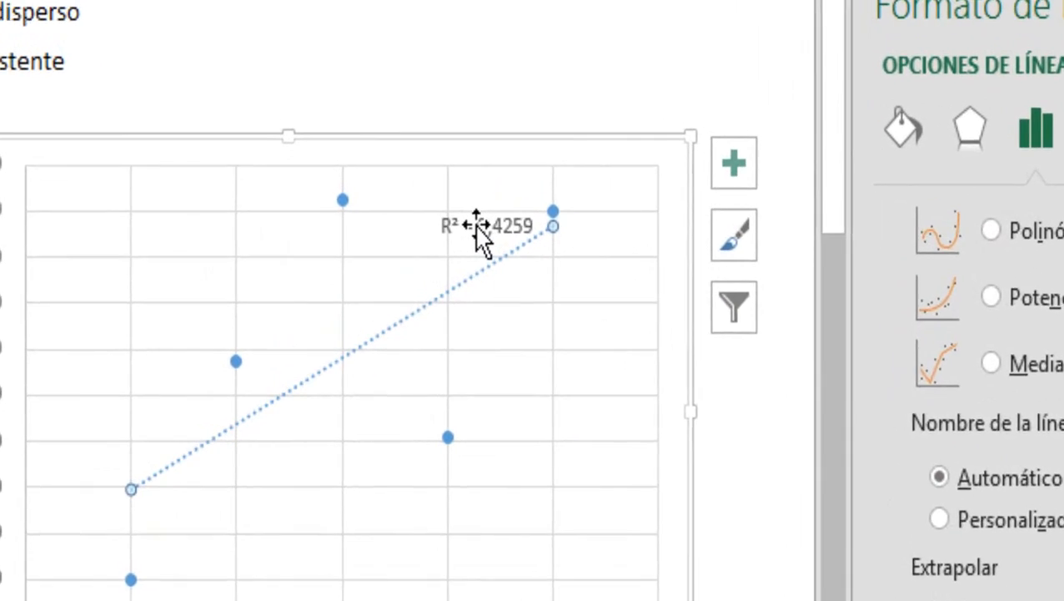
left_click(475, 226)
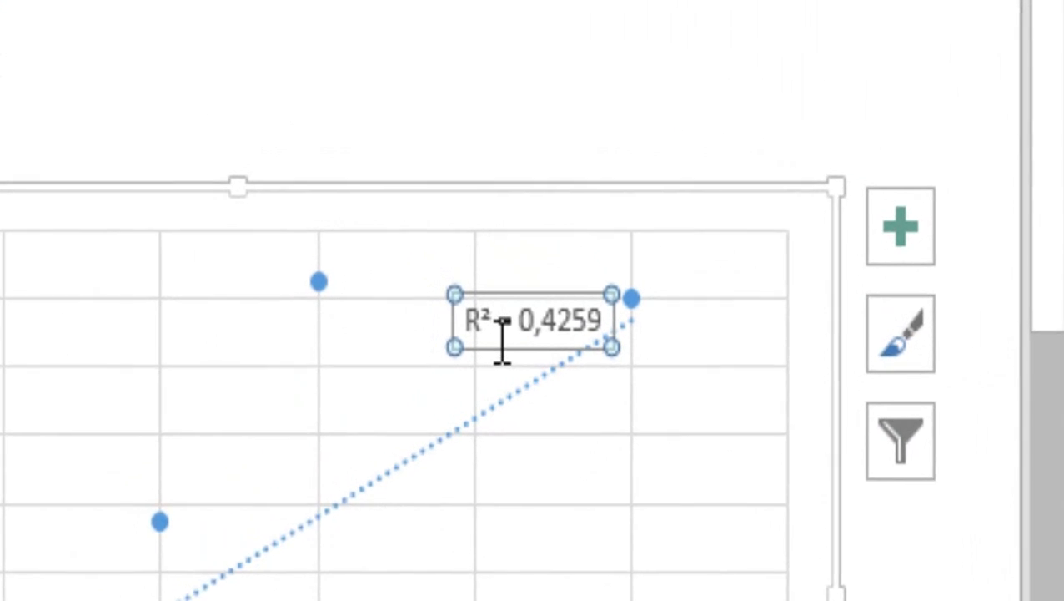
left_click_drag(461, 242, 451, 212)
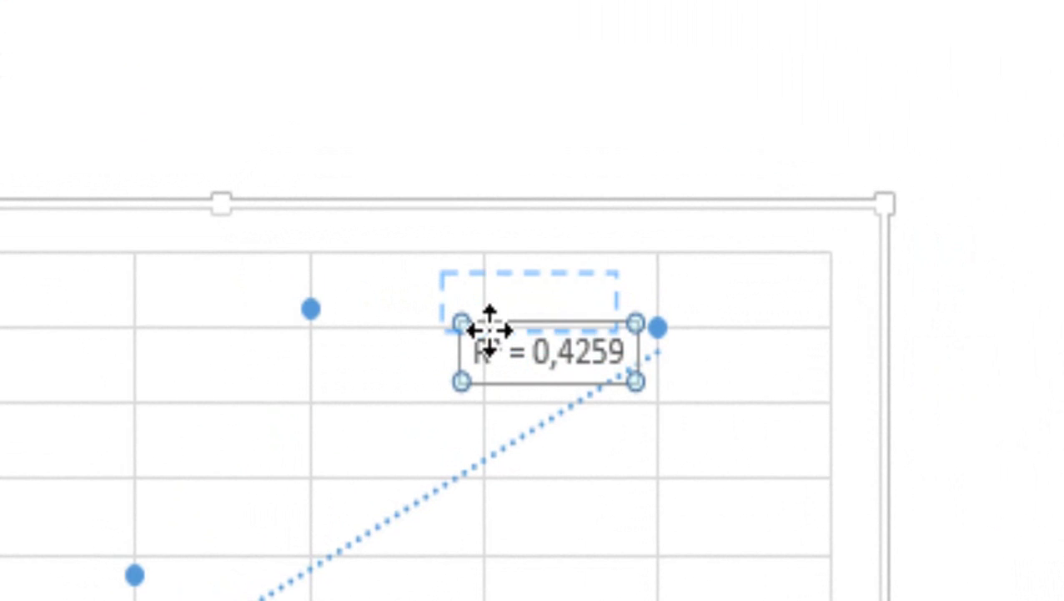
left_click_drag(490, 329, 524, 320)
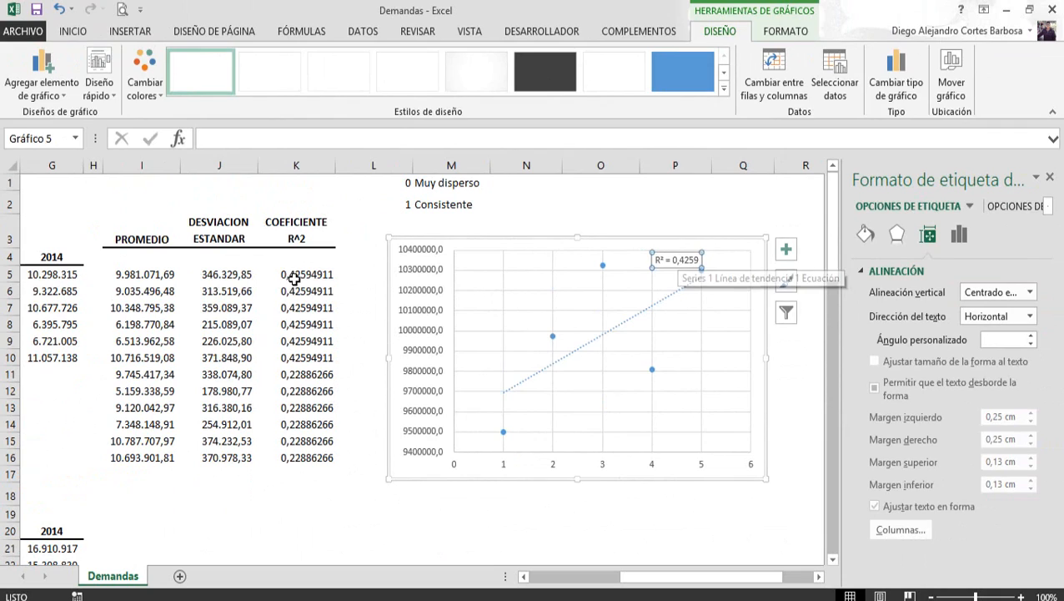
Reduce the COEFICIENTE R^2 values in K5:K16 to four decimal places
left_click(294, 277)
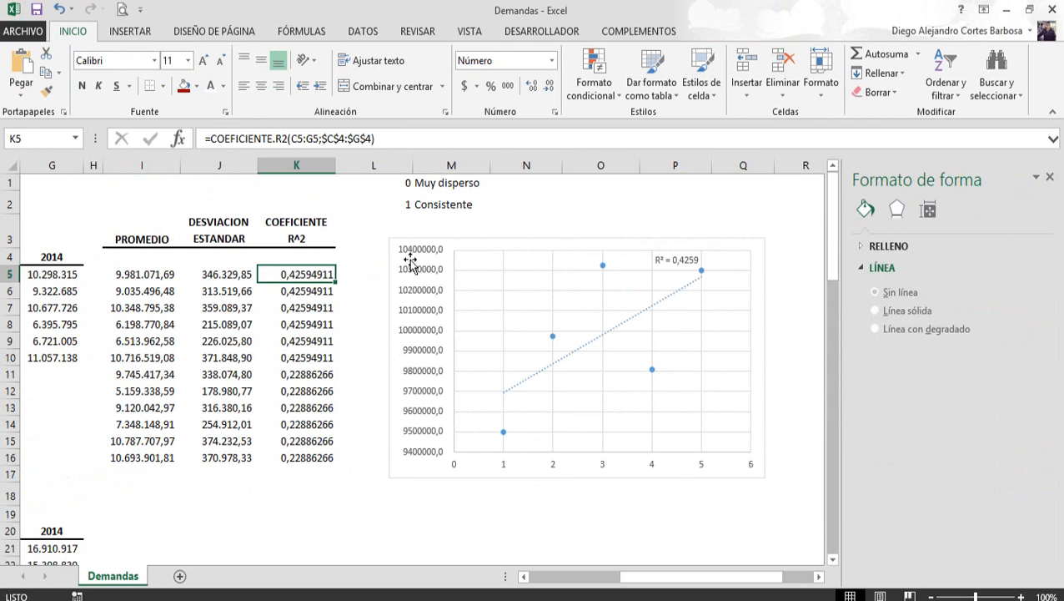
left_click_drag(289, 276, 286, 457)
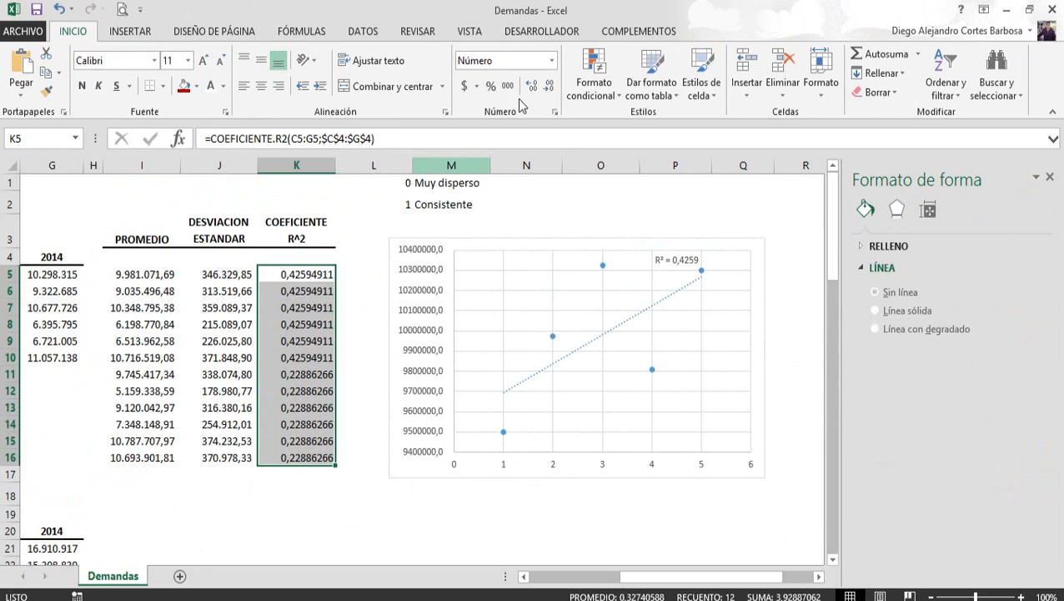
left_click(549, 87)
left_click(550, 87)
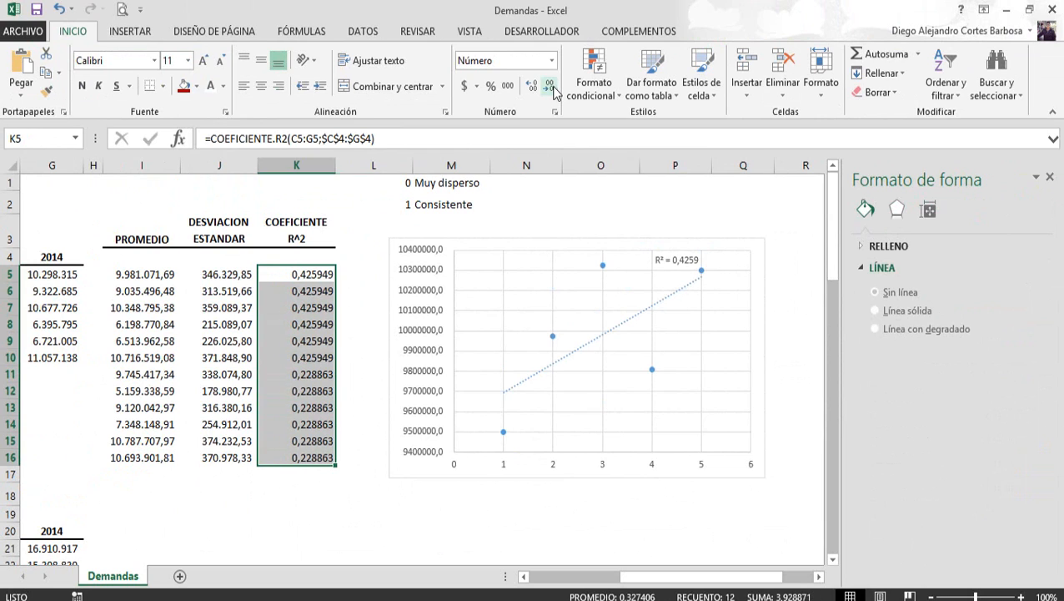
left_click(550, 87)
left_click(549, 87)
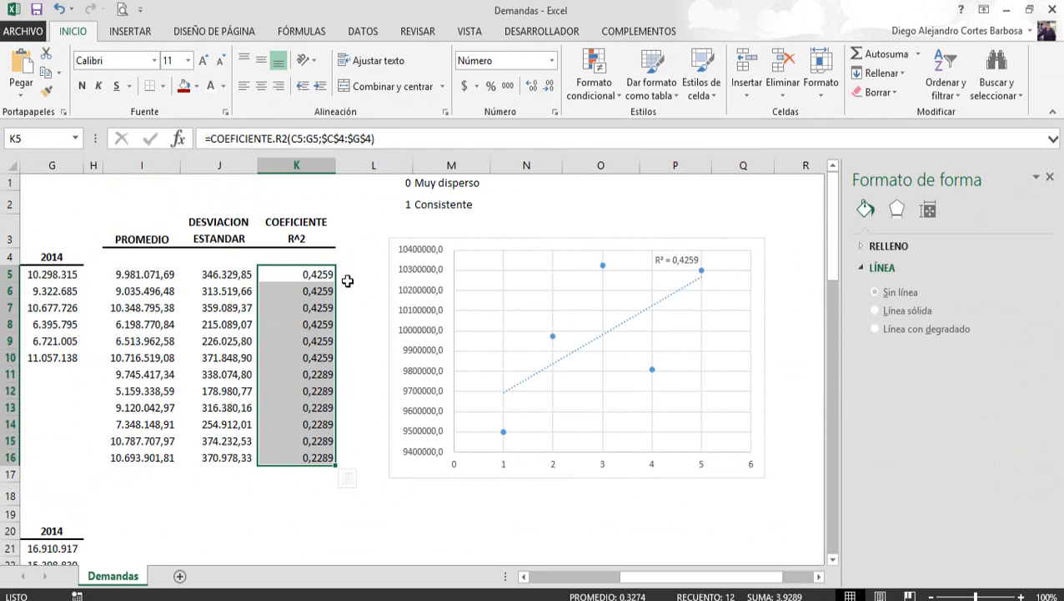
left_click(348, 281)
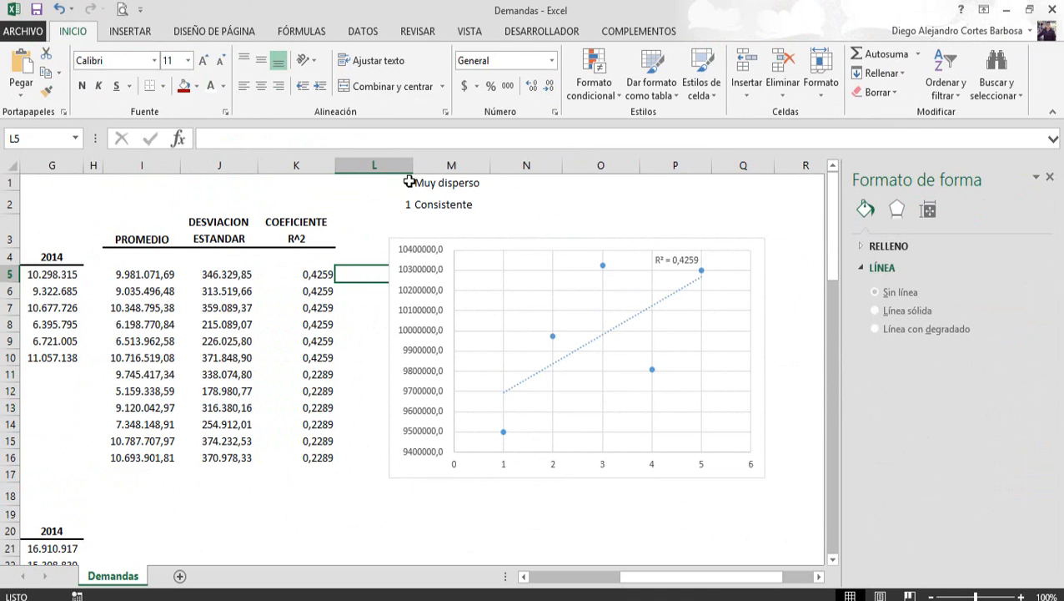
left_click_drag(409, 181, 407, 208)
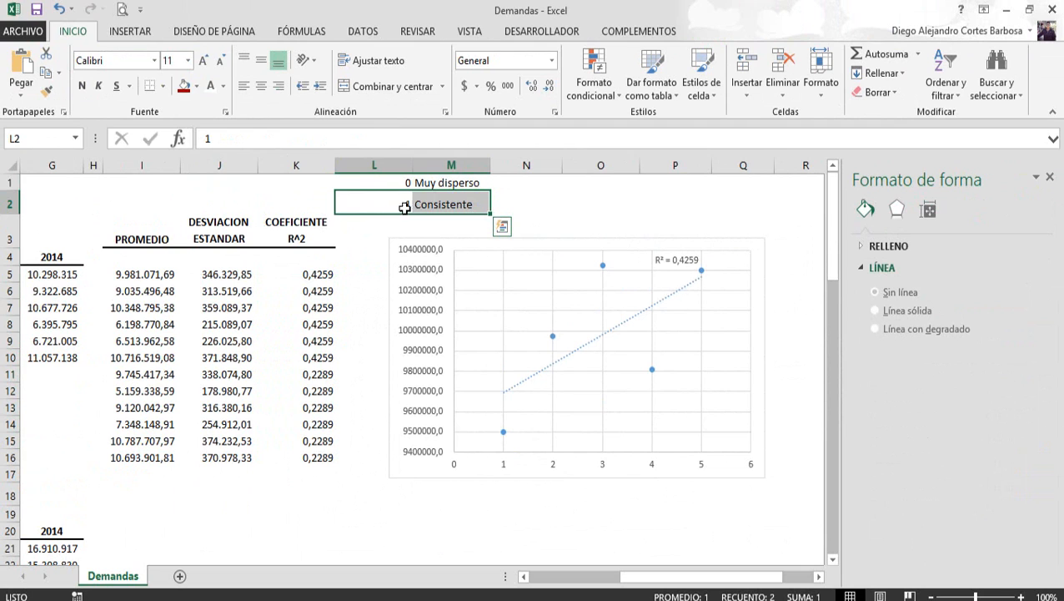
left_click(668, 303)
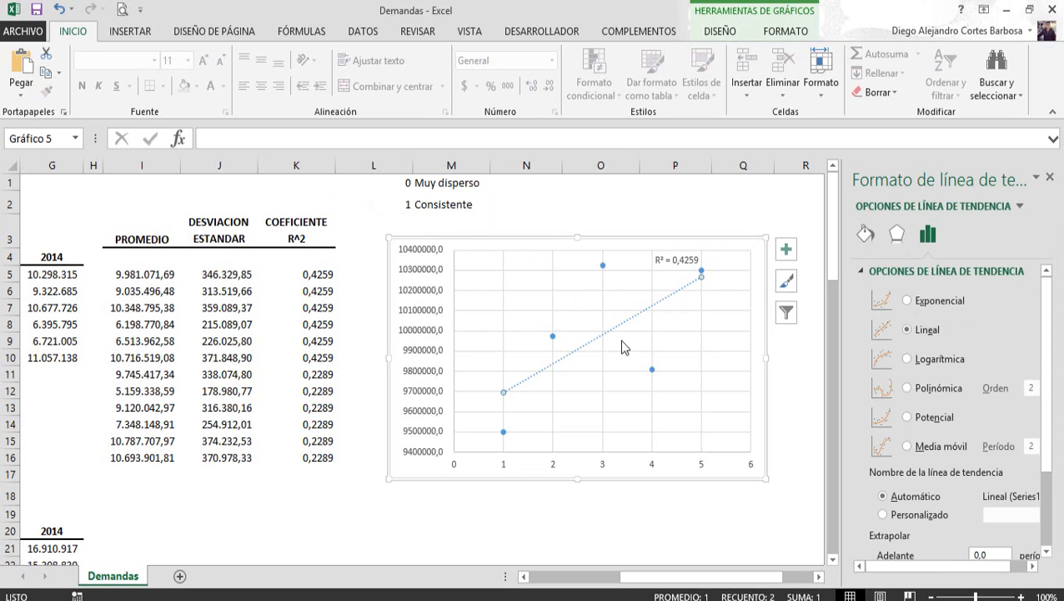
left_click_drag(676, 579, 689, 581)
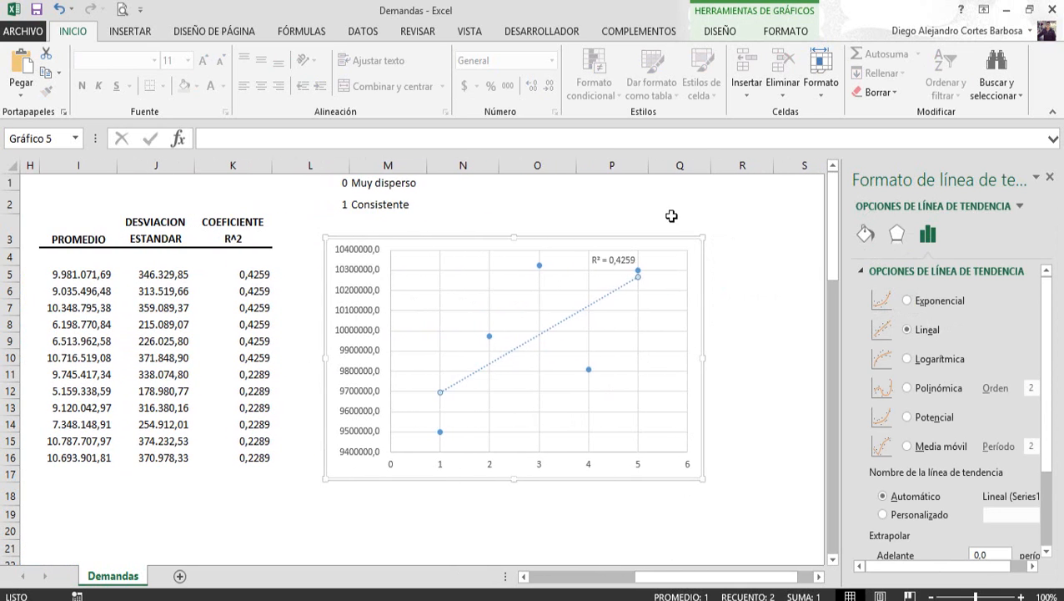
left_click(672, 217)
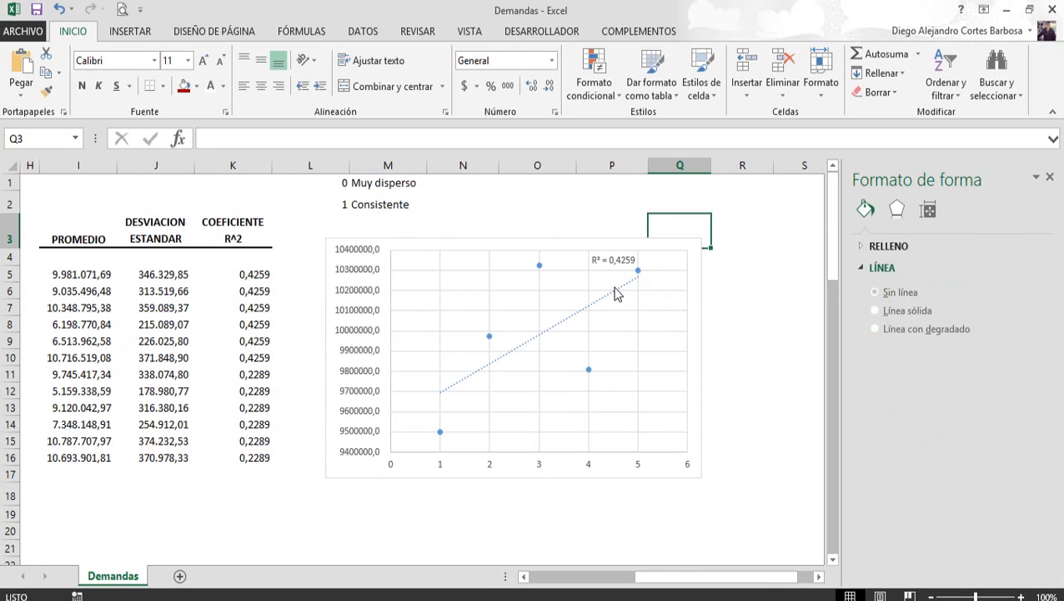
Change the trend line type from linear to Logarítmica and inspect its R² label
left_click(616, 288)
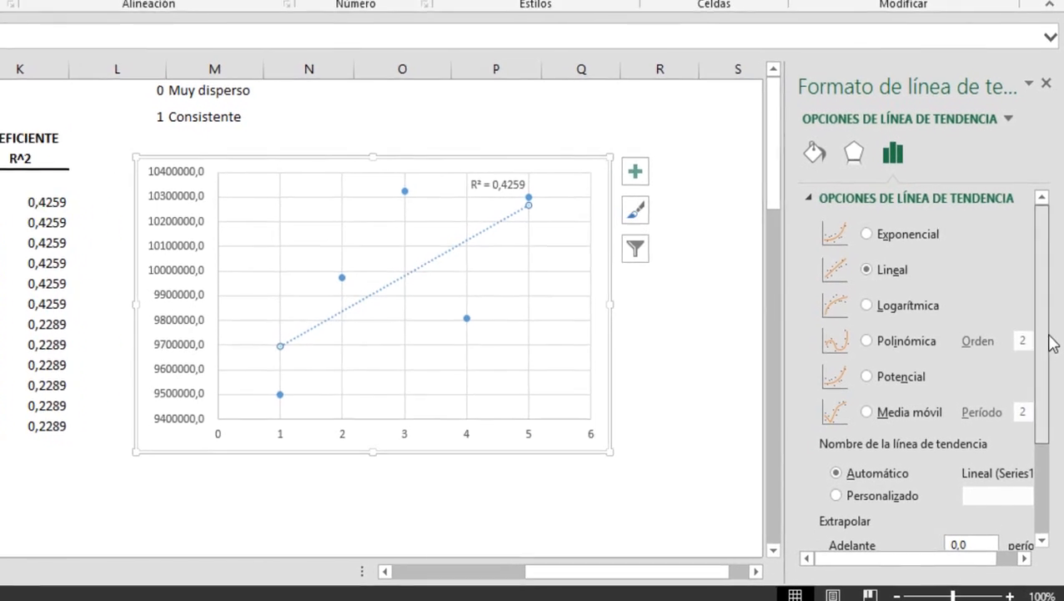
left_click_drag(1047, 374, 1047, 416)
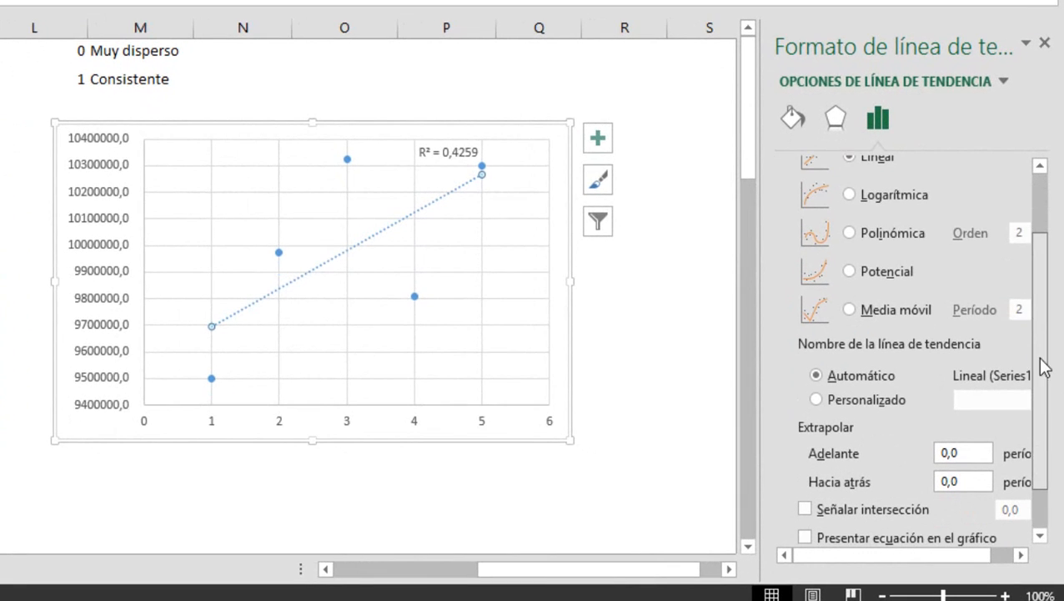
left_click(851, 195)
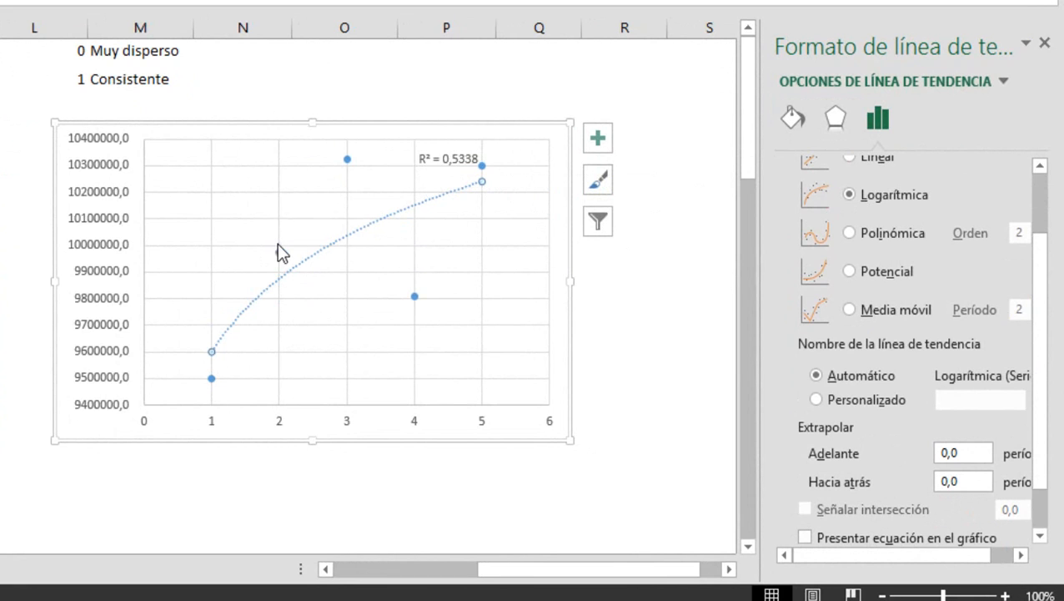
left_click(461, 167)
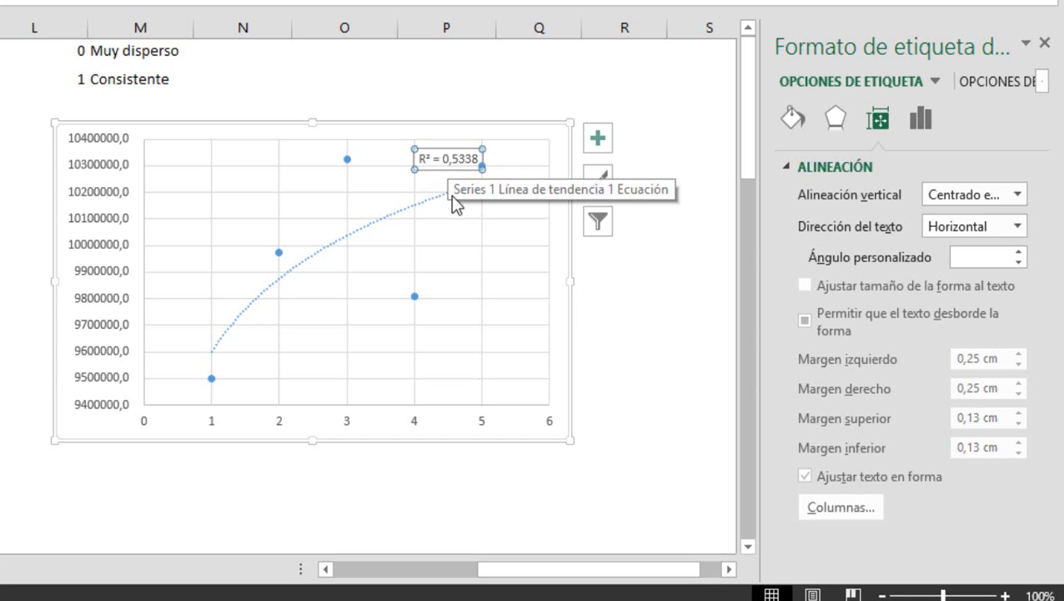
left_click(453, 197)
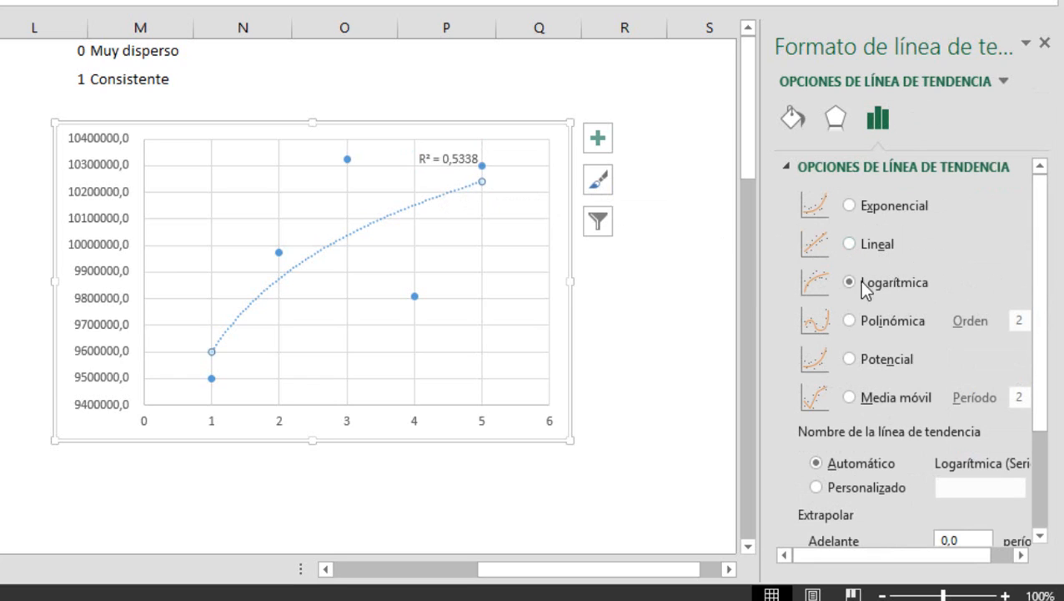
Compare the R² of the Enero trend line using the Exponencial, Potencial, Lineal and Logarítmica types in turn
left_click(849, 205)
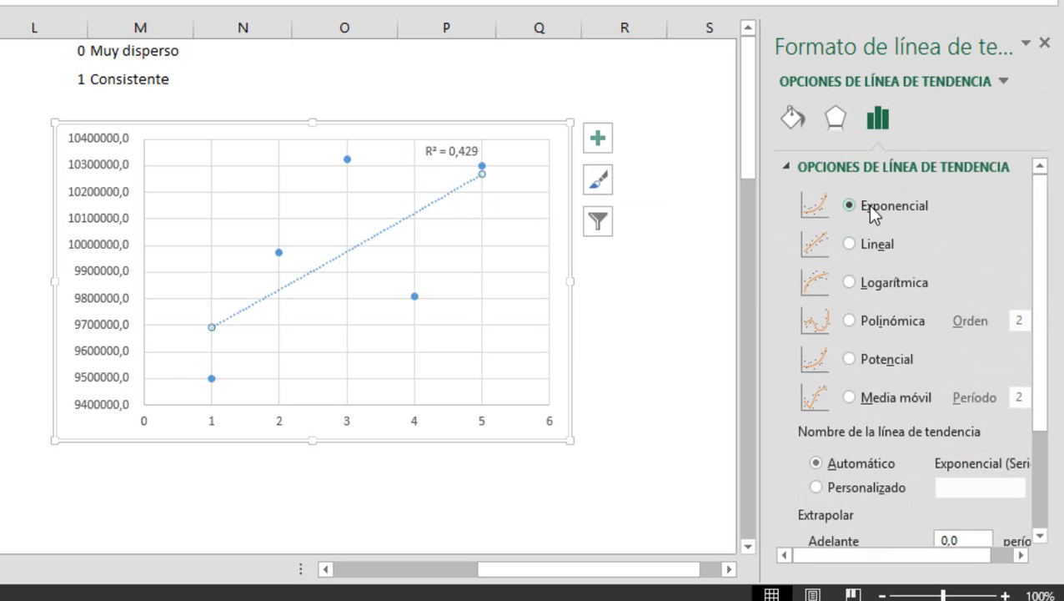
left_click(866, 361)
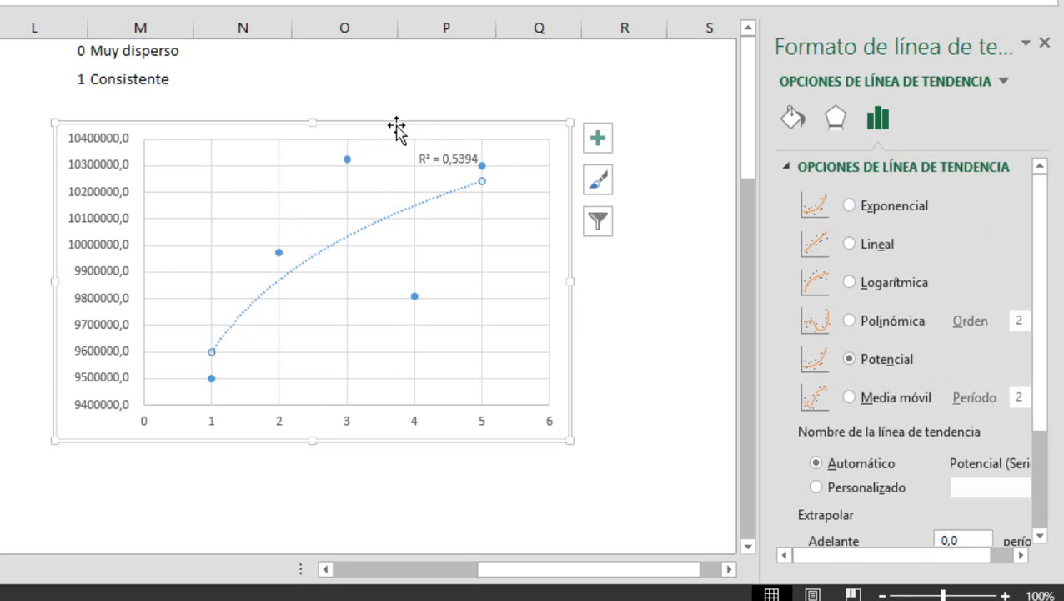
left_click(866, 249)
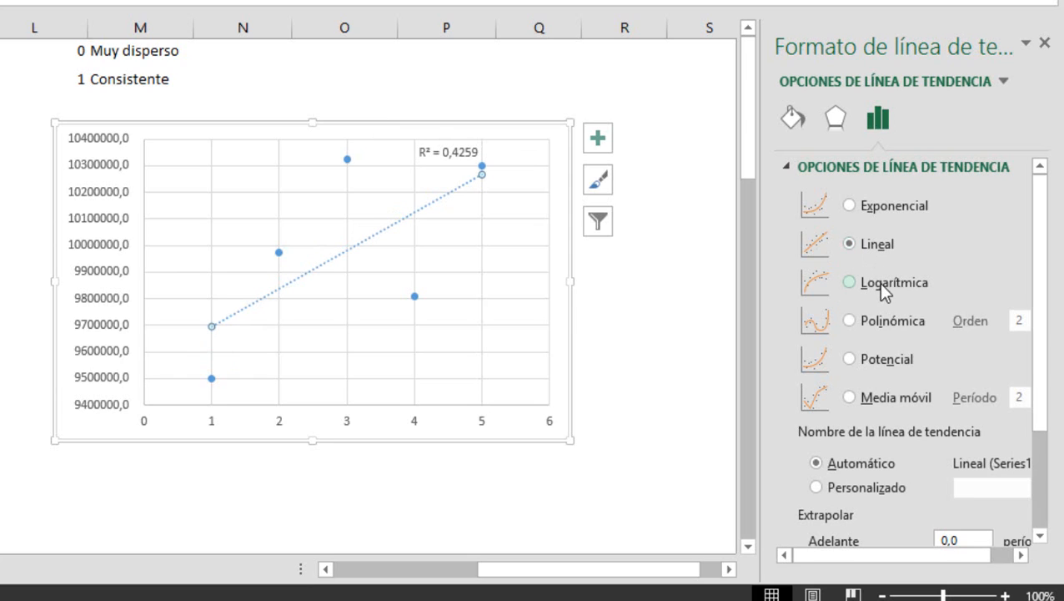
left_click(878, 282)
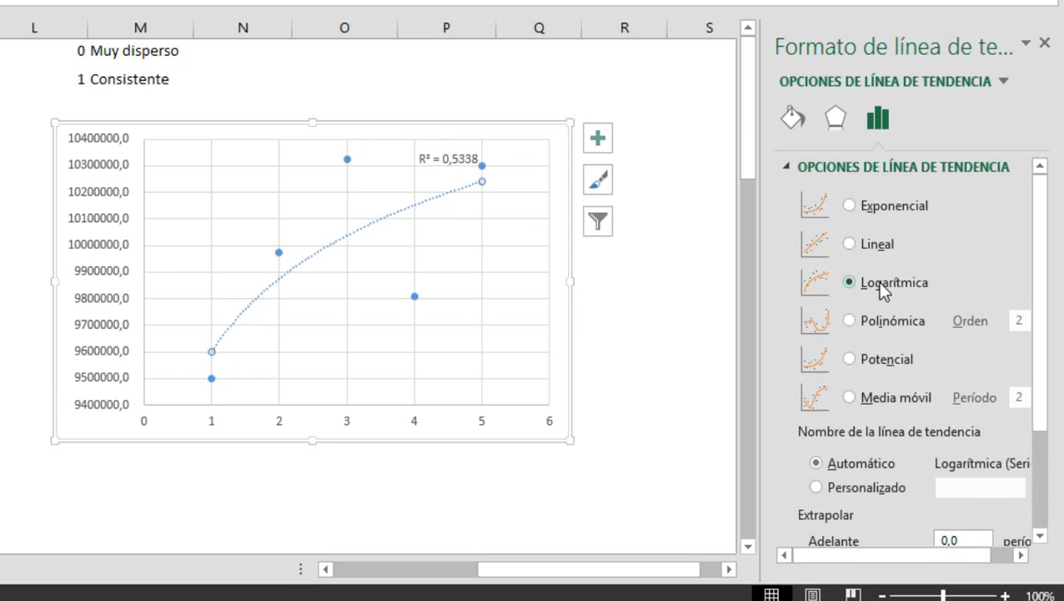
Change the trend line type to Polinómica of order 2 and inspect its R² label
left_click(850, 320)
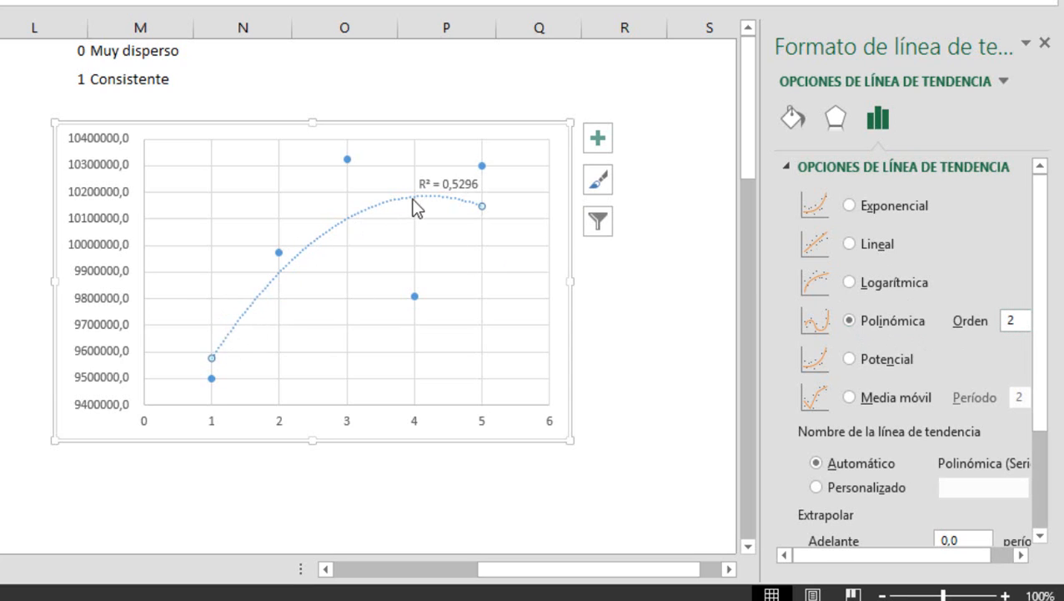
left_click(462, 184)
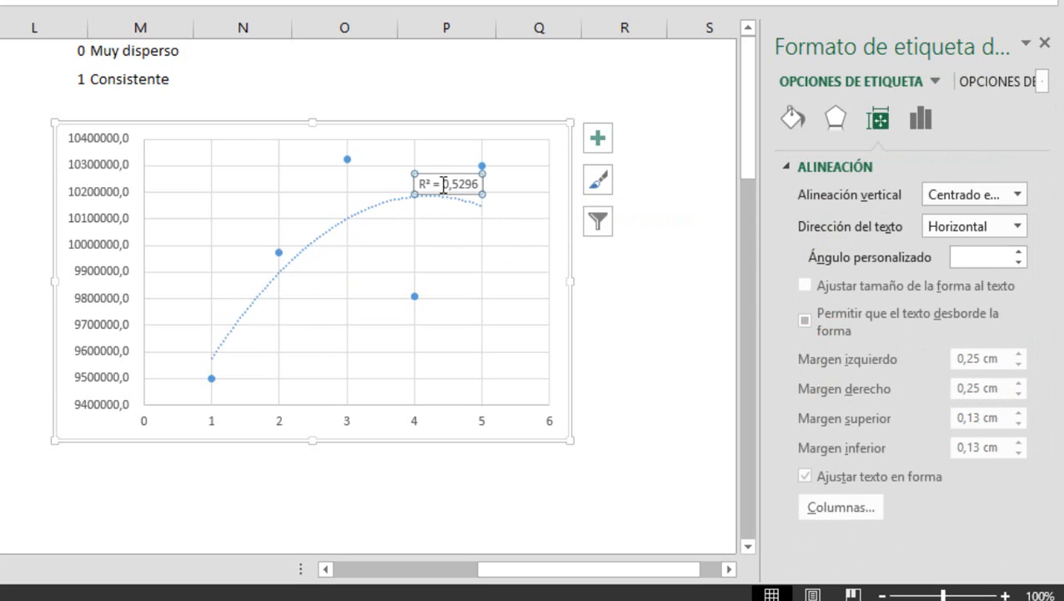
left_click_drag(443, 185, 480, 184)
left_click(602, 200)
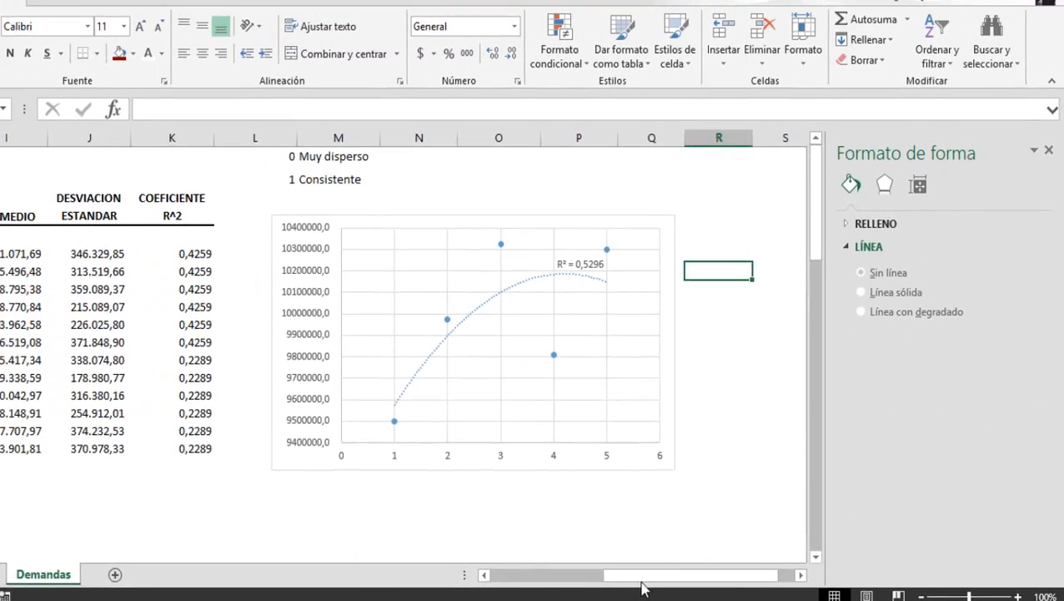
Examine the Enero demand values for 2013 and 2014 in F5:G5 and return to the chart
left_click_drag(514, 572, 513, 571)
left_click_drag(660, 584, 576, 574)
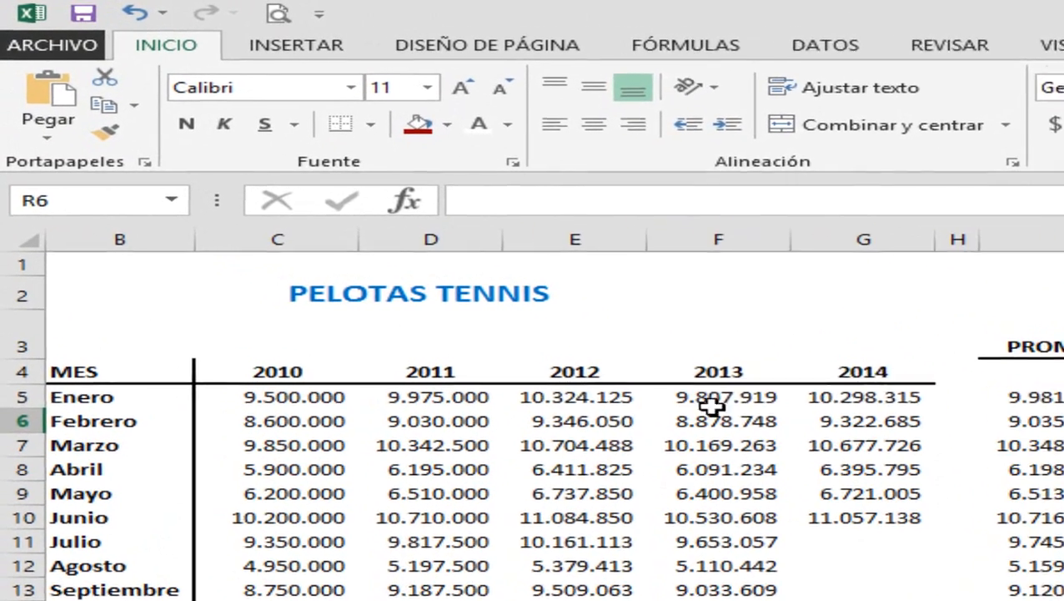
left_click(739, 398)
left_click(835, 399)
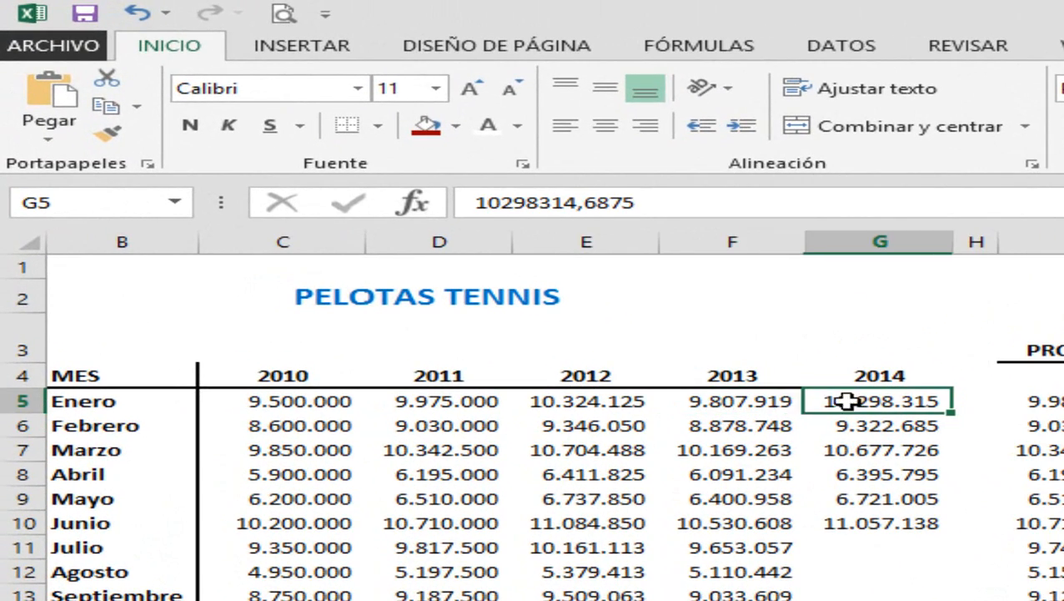
left_click(739, 398)
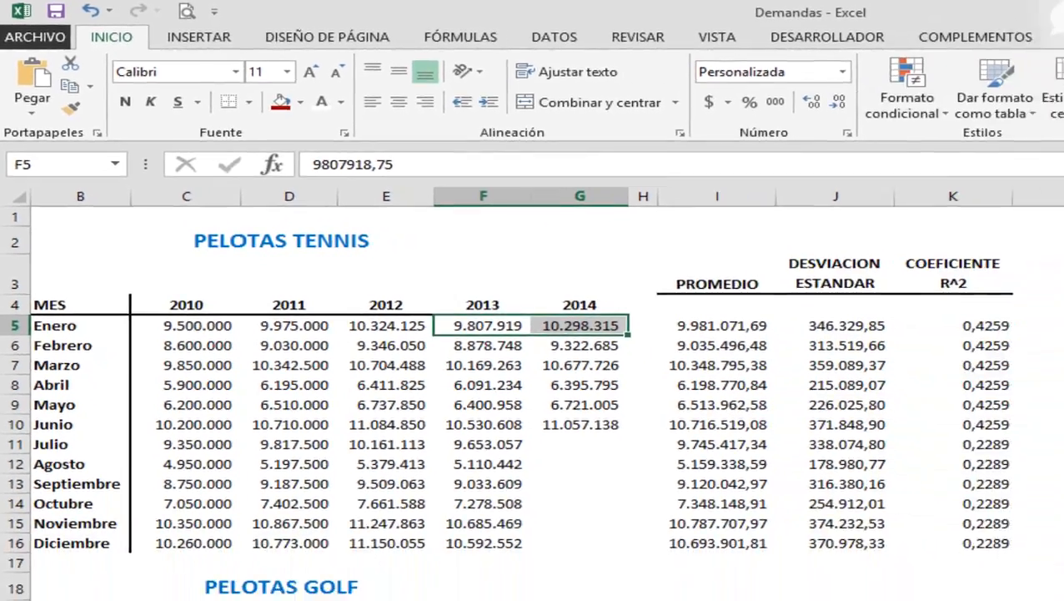
left_click_drag(562, 580, 663, 581)
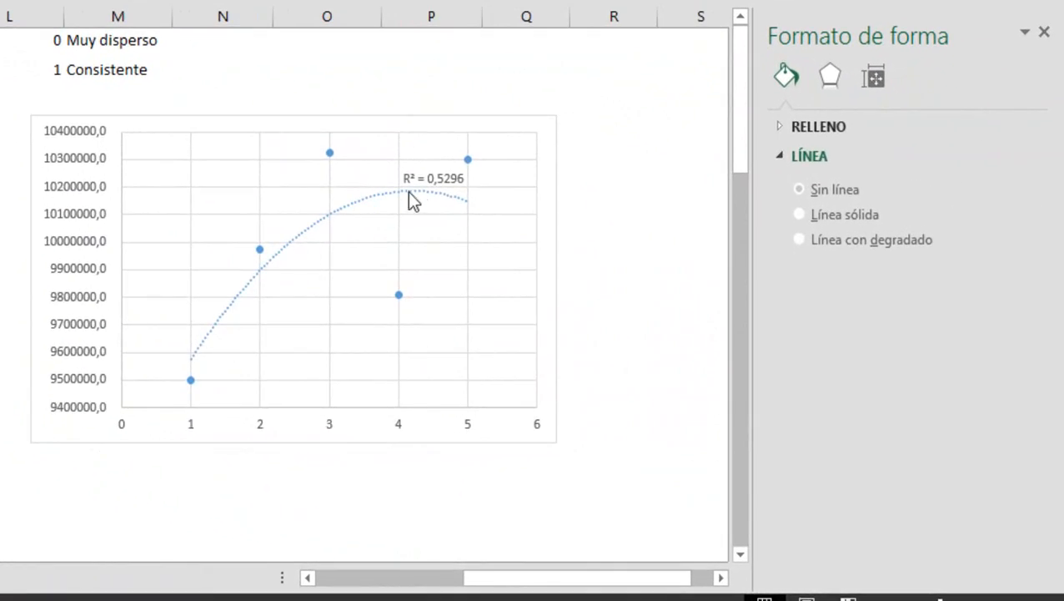
Set the order of the Polinómica trend line to 3
left_click(465, 207)
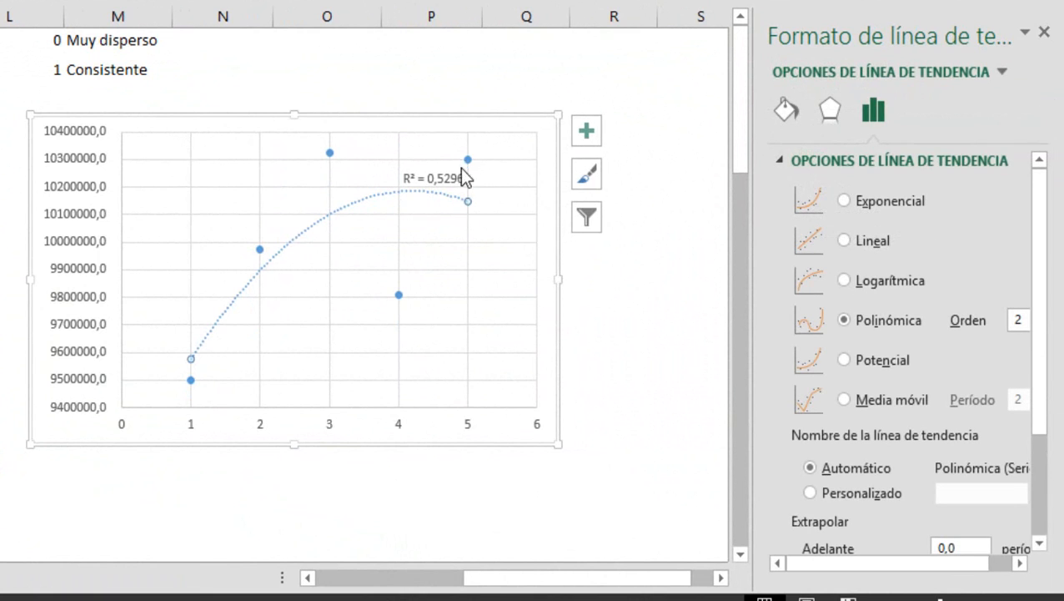
mouse_move(468, 161)
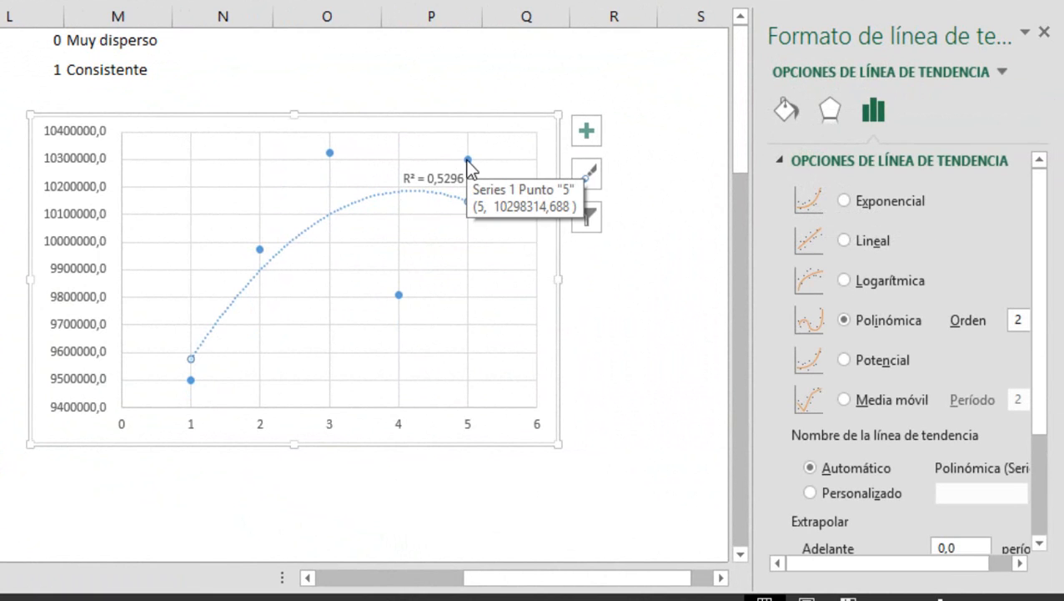
left_click(1013, 322)
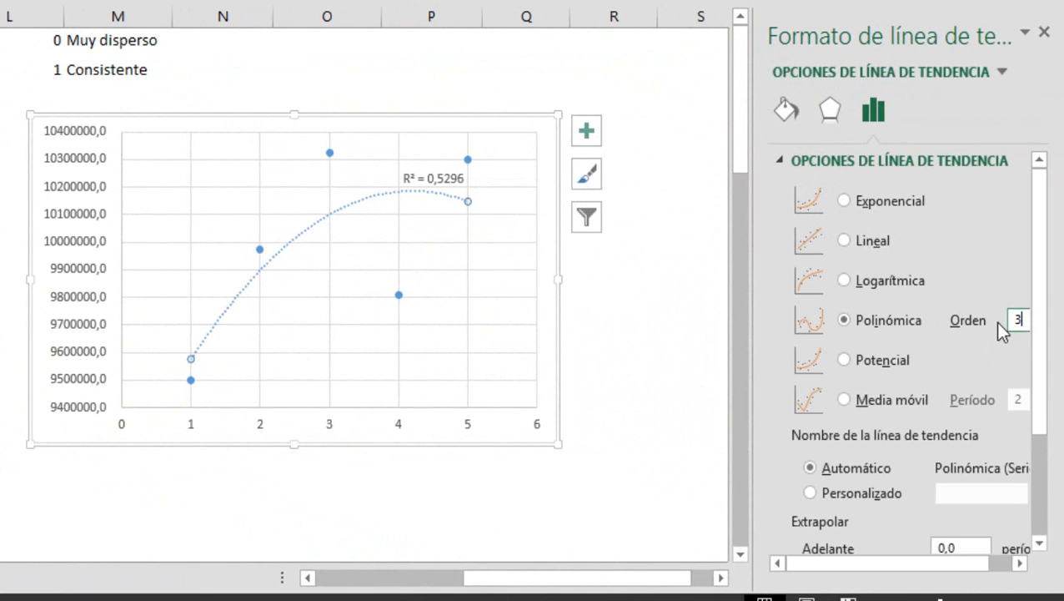
type("3")
key("Return")
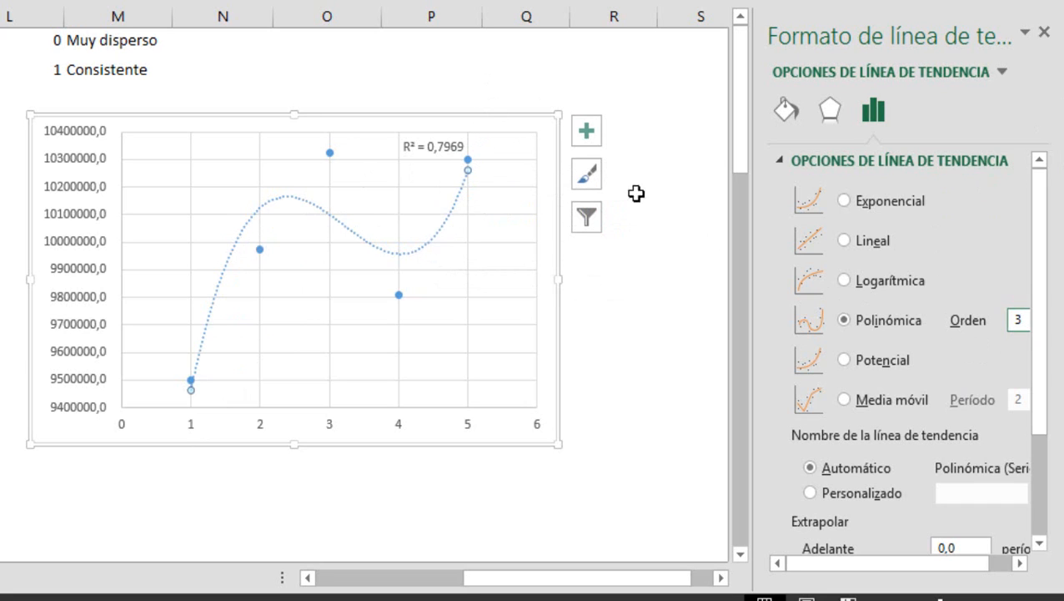
Extrapolate the trend line 4 periods forward
left_click_drag(1042, 306, 1043, 421)
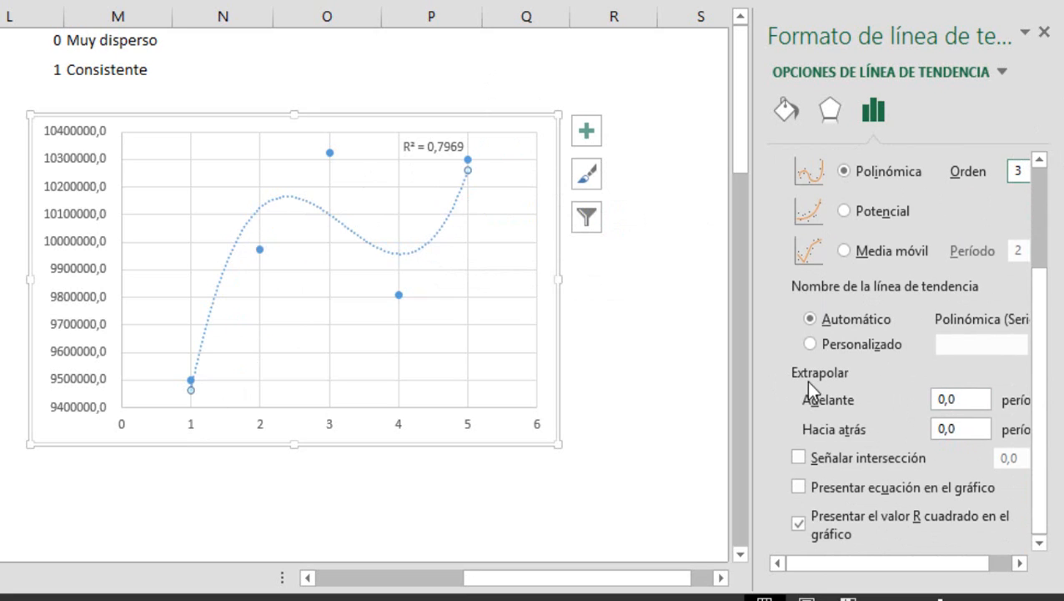
left_click_drag(960, 400, 922, 399)
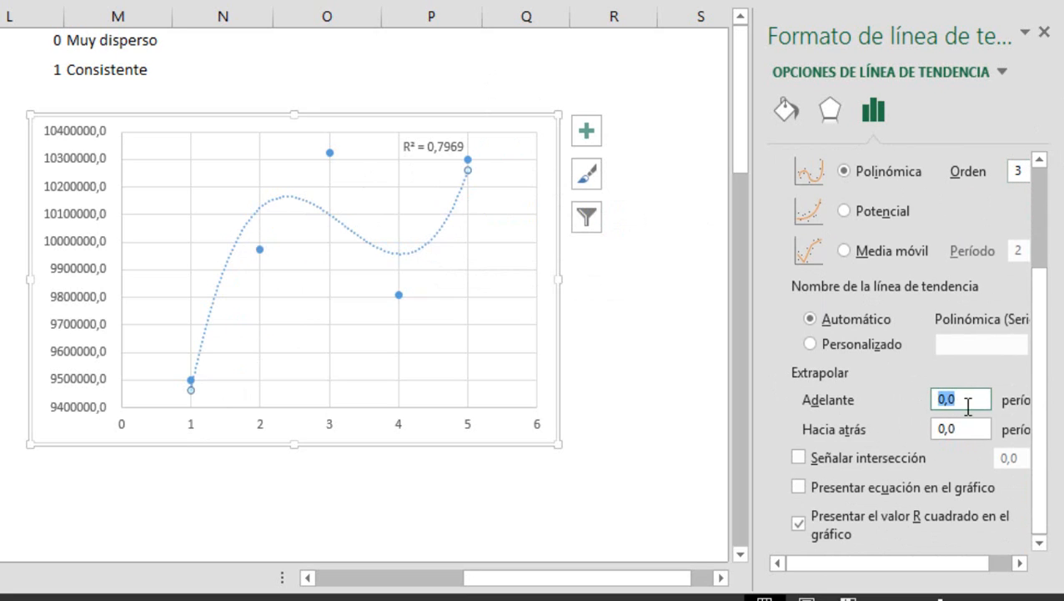
type("4")
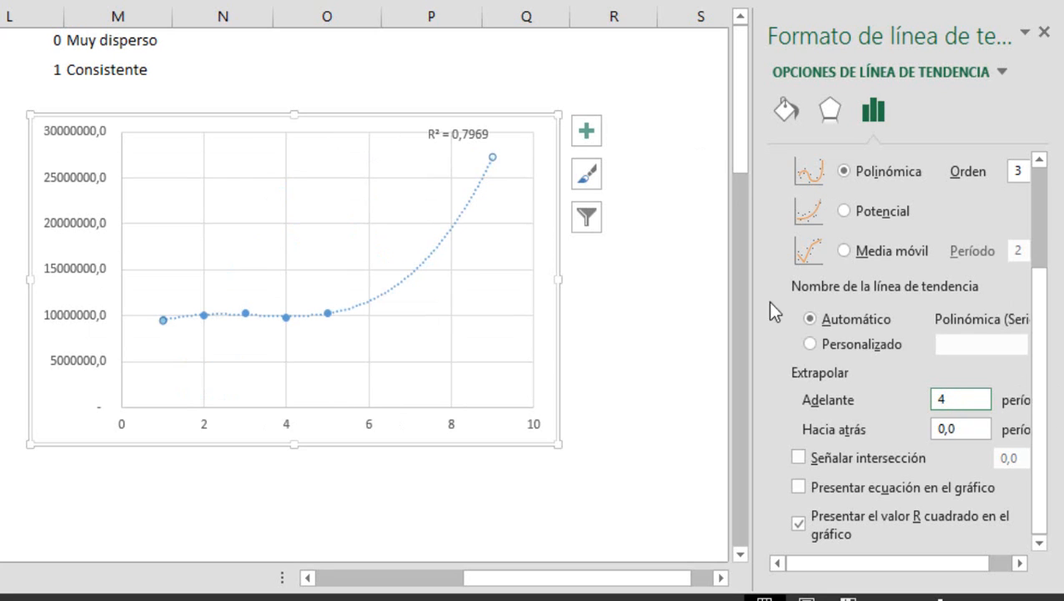
left_click(648, 343)
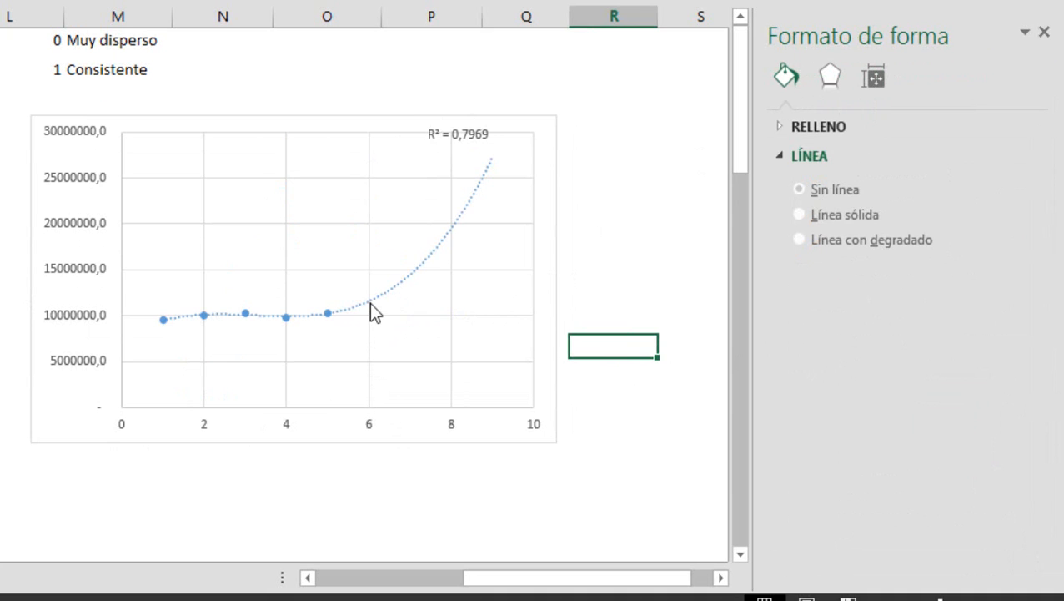
Set the major unit of the chart's horizontal axis to 1
left_click(450, 426)
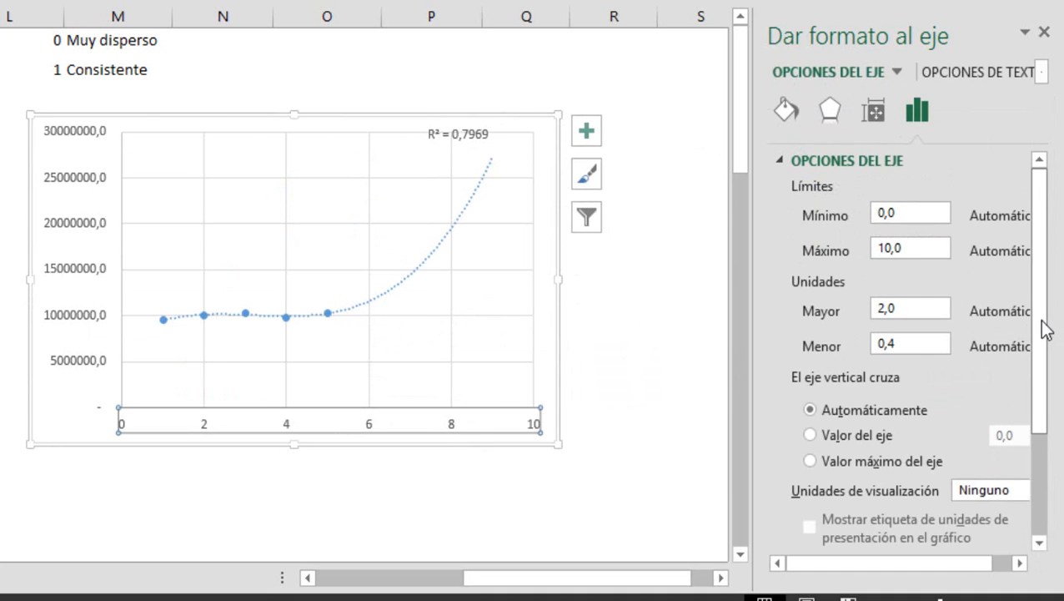
left_click_drag(1040, 330, 1039, 355)
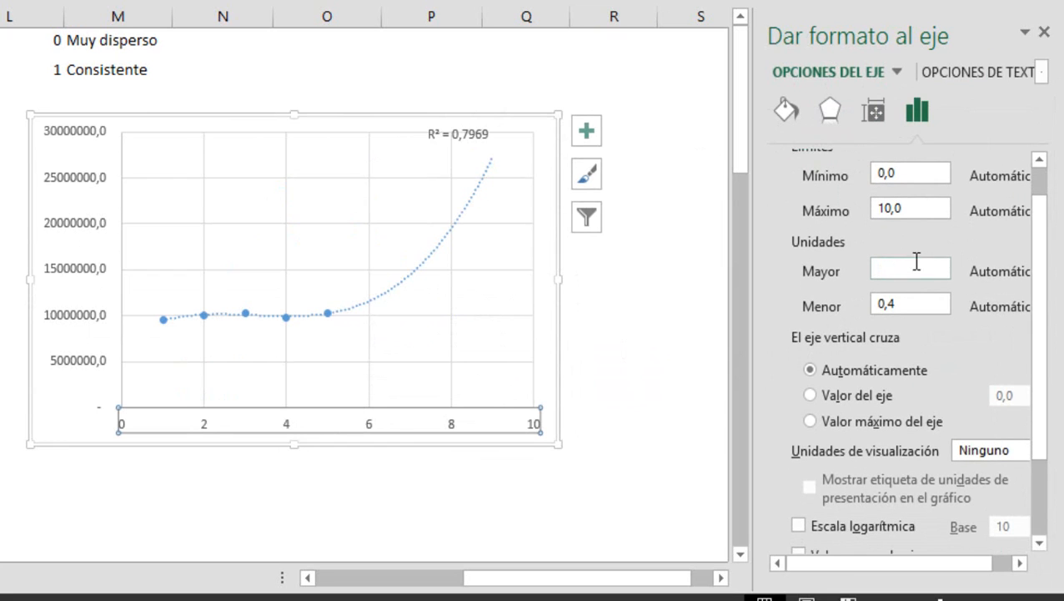
left_click_drag(896, 269, 817, 269)
type("1")
key("Return")
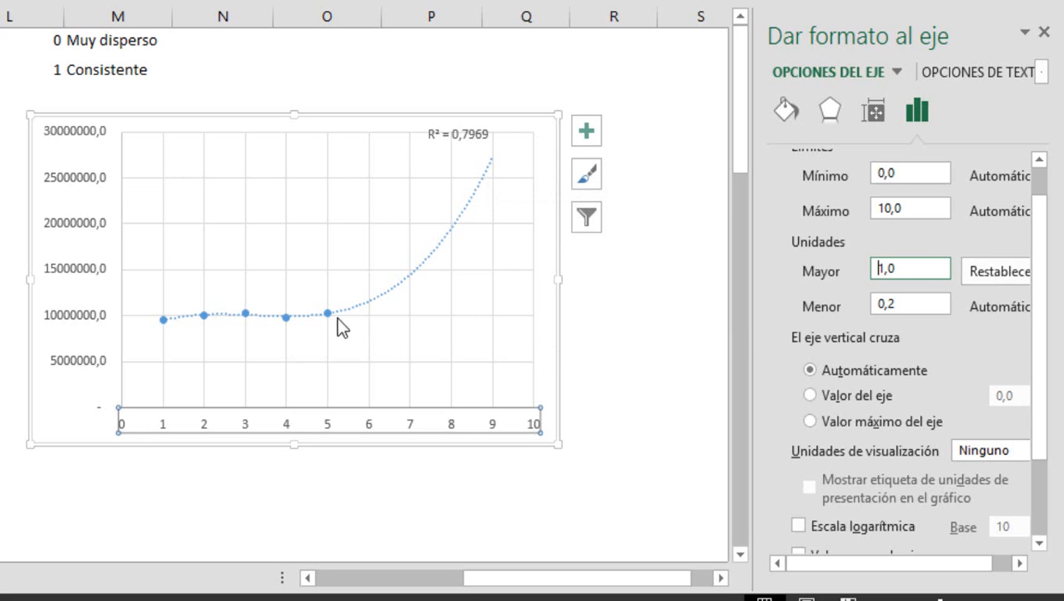
scroll(1045, 361, "up", 1)
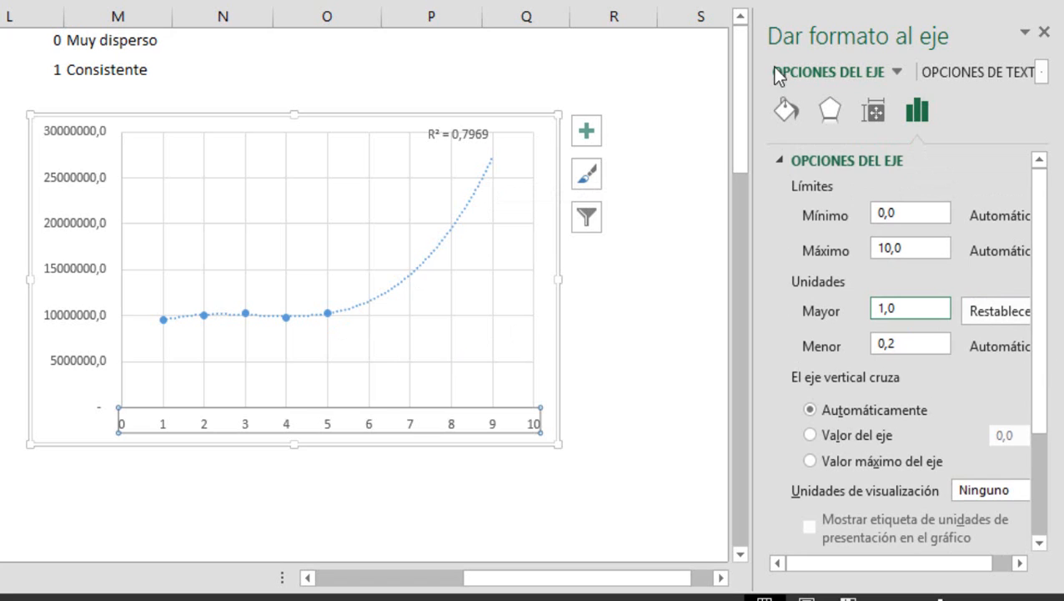
Compare the extrapolated trend line as Lineal and Logarítmica, leaving it set to Logarítmica
left_click(463, 203)
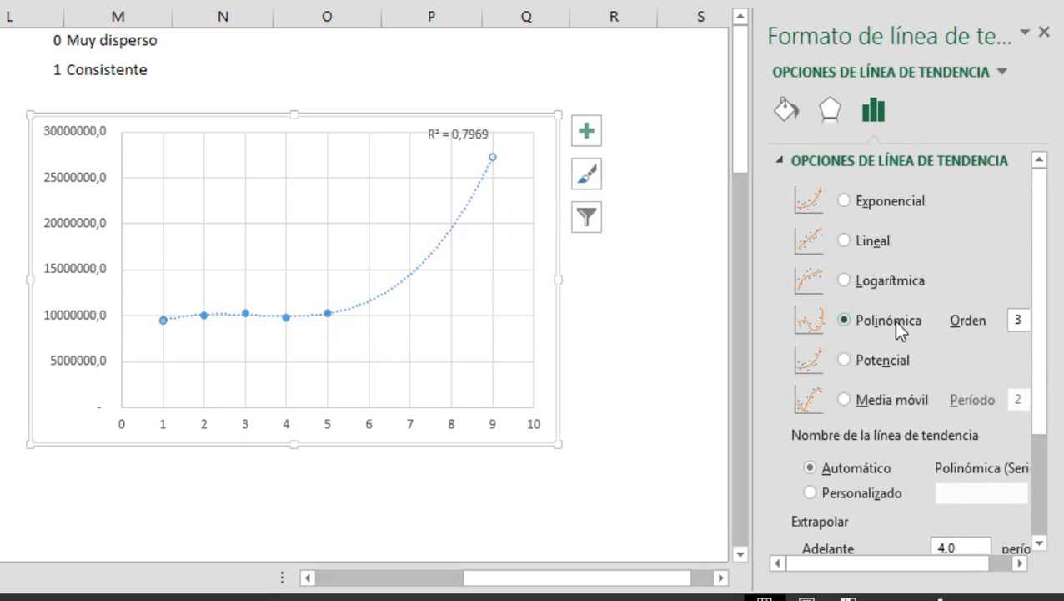
left_click(845, 241)
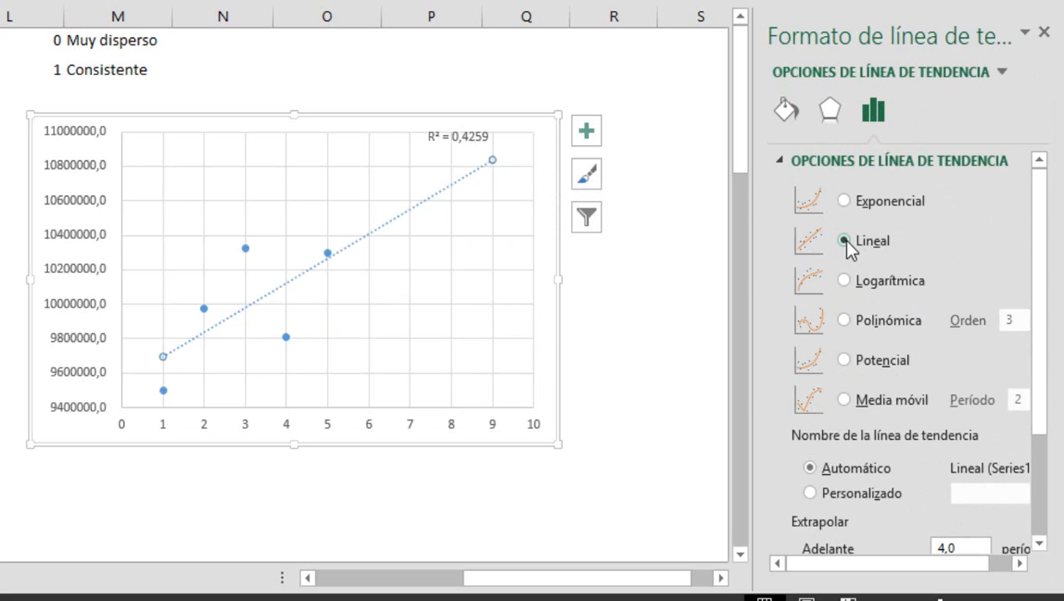
left_click(845, 280)
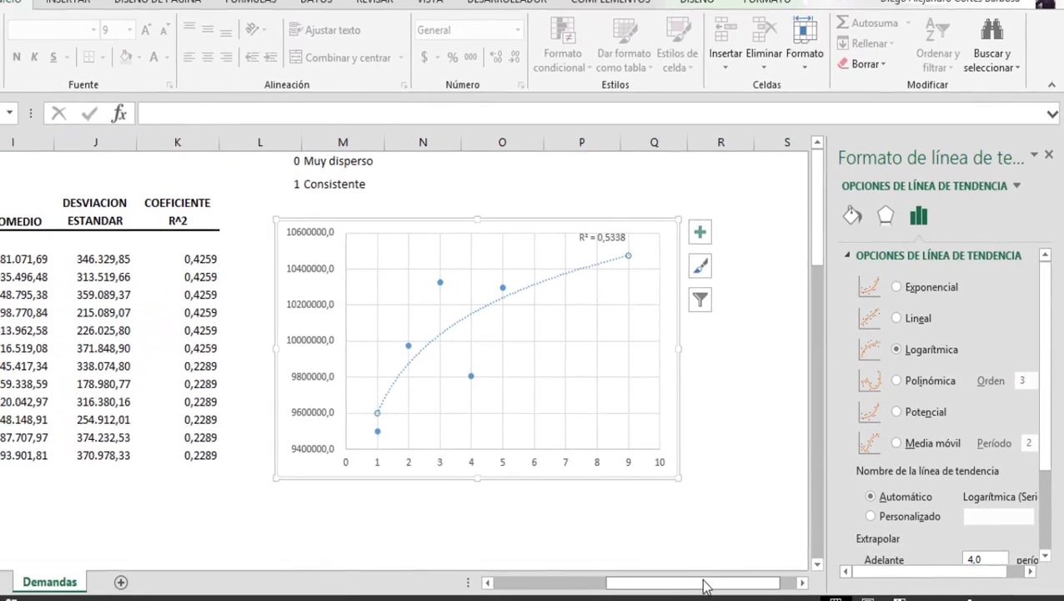
Move the scatter chart sideways so it starts at column N, clearing columns L and M beside the R^2 column
left_click_drag(591, 577, 514, 577)
left_click_drag(673, 584, 717, 584)
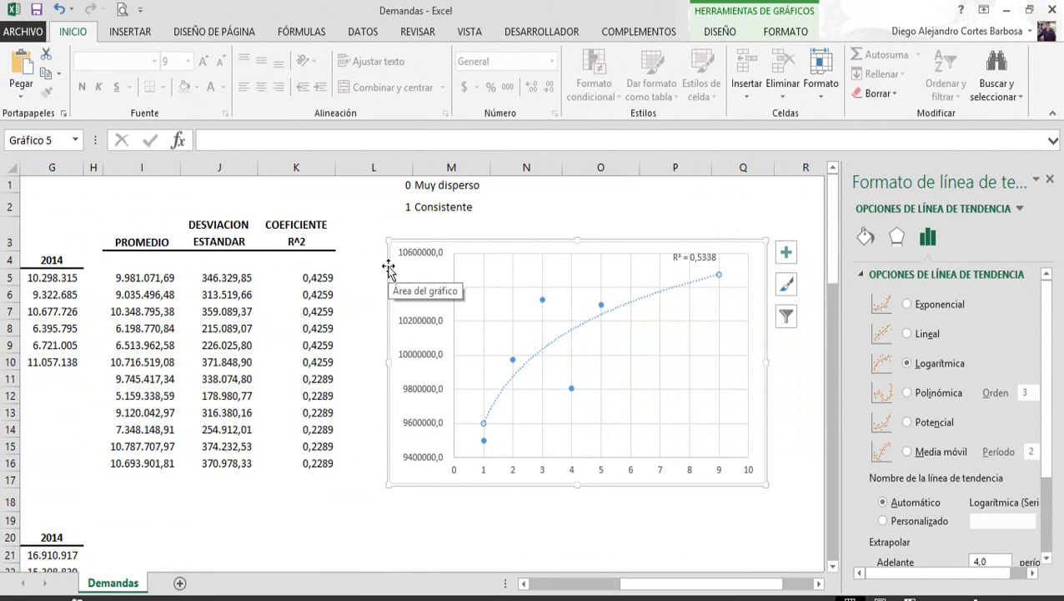
left_click_drag(389, 267, 489, 269)
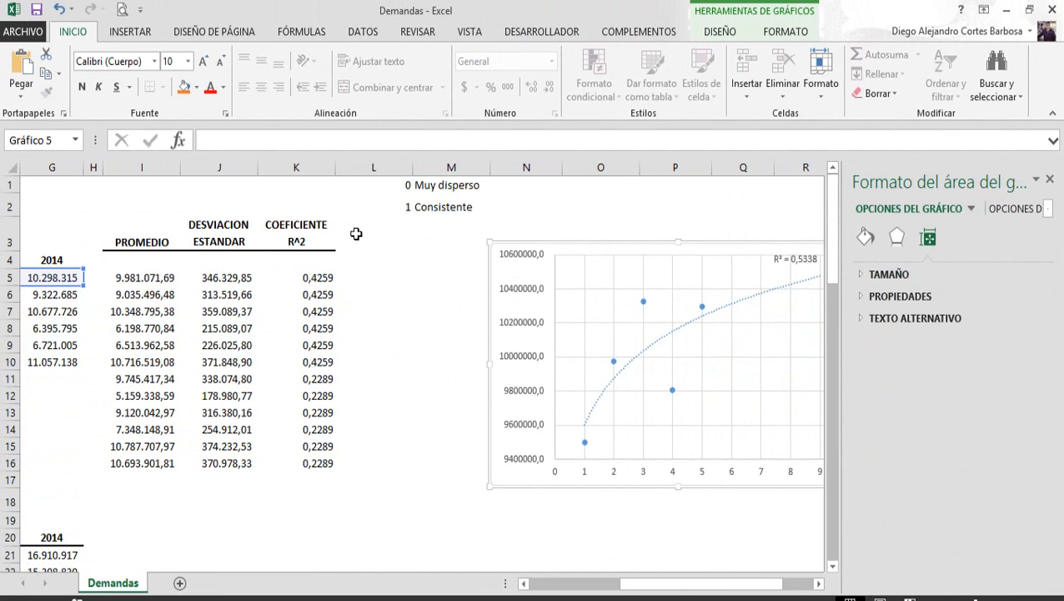
Enter the headers Lineal in L3 and Logaritmica in M3
left_click(359, 246)
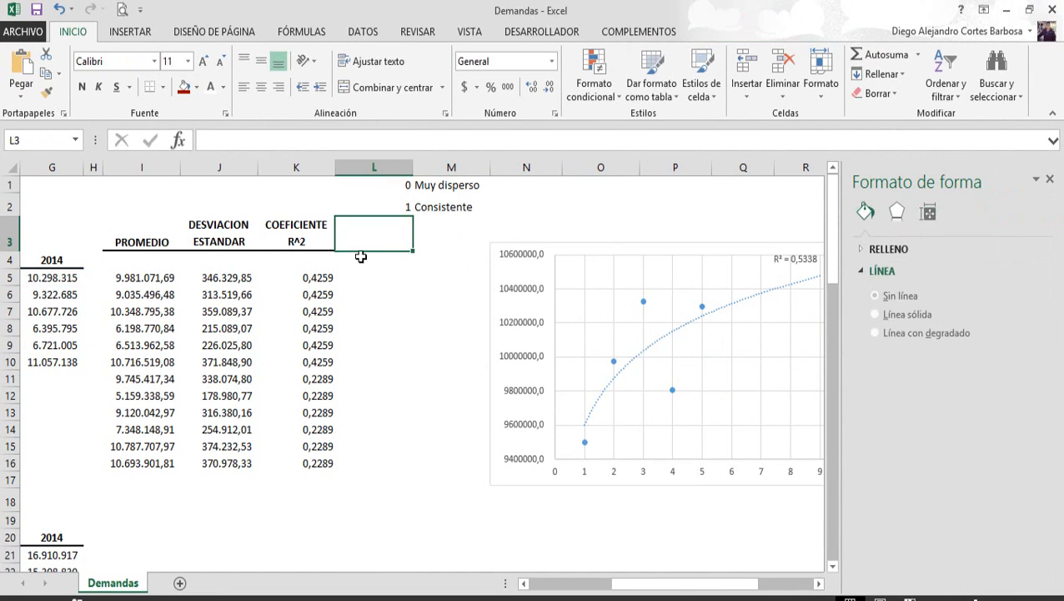
type("Lin")
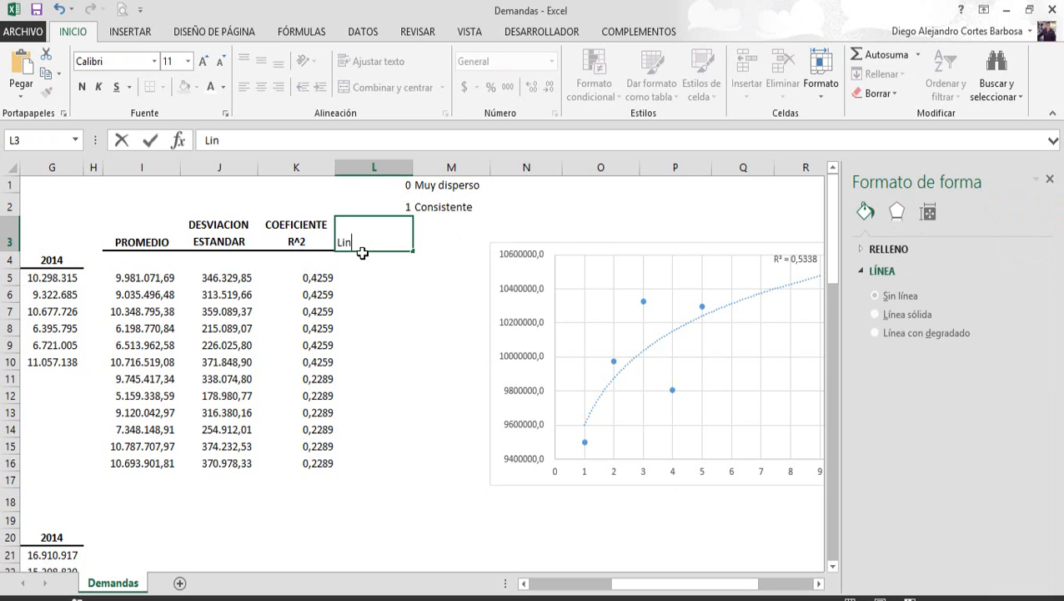
type("eal")
key("Tab")
type("Lo")
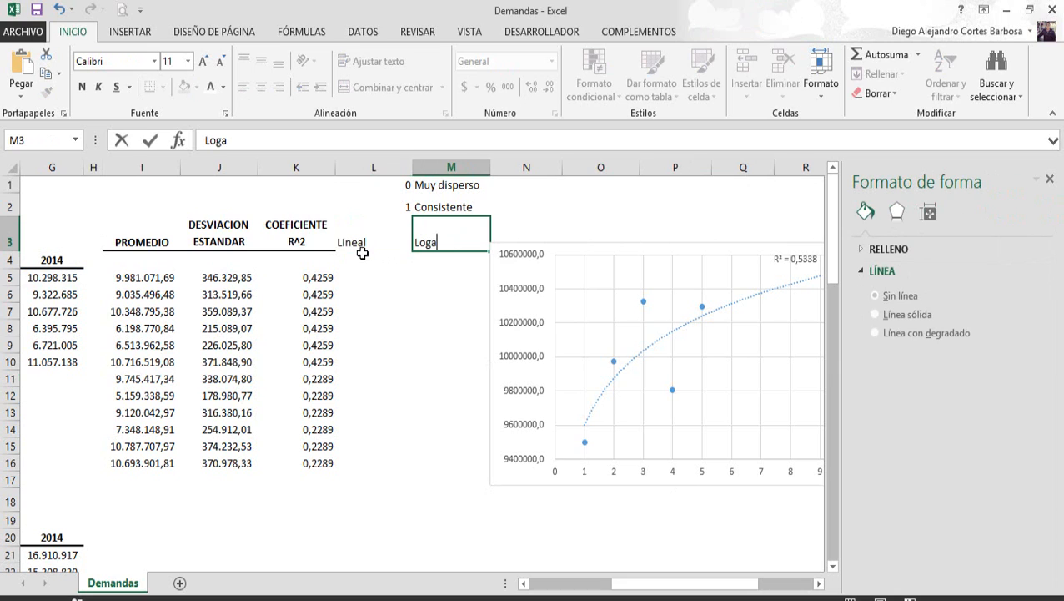
type("garitmica")
key("Return")
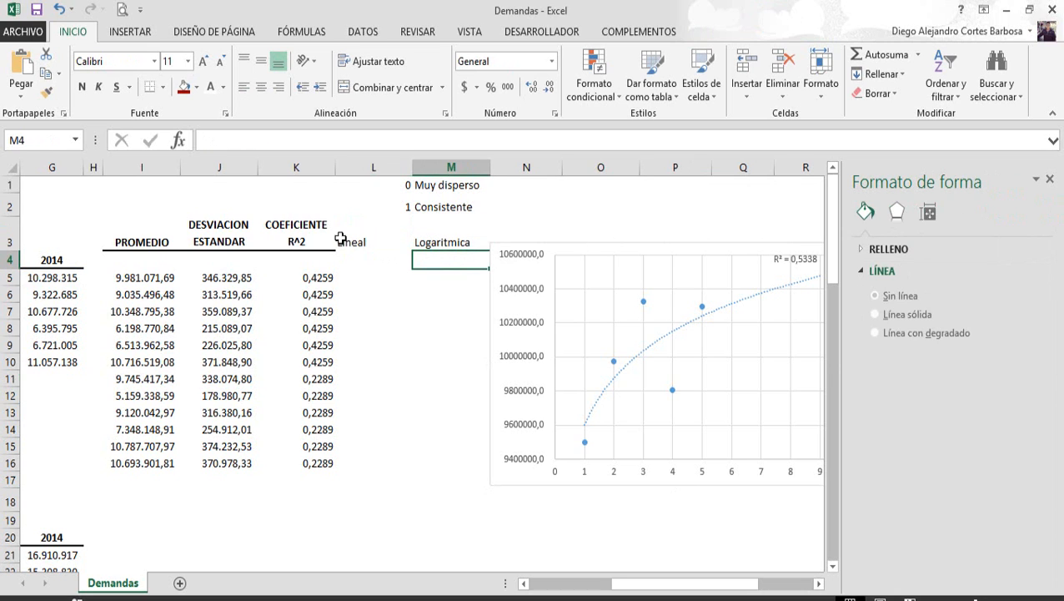
Copy the formatting of the COEFICIENTE R^2 header in K3 to L3:M3, and select cell L5
left_click(276, 228)
left_click(47, 93)
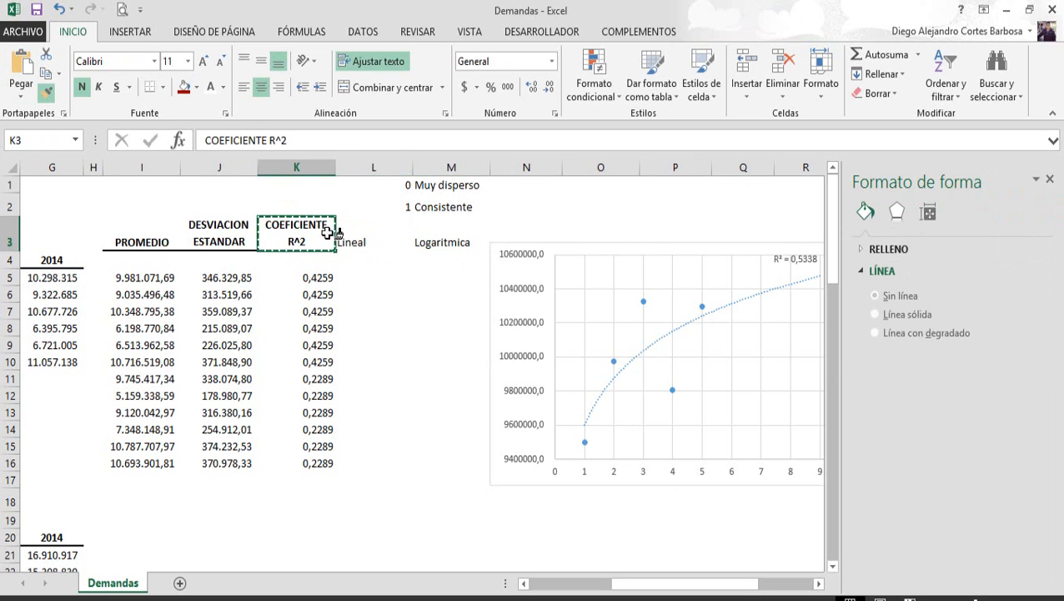
left_click_drag(361, 237, 448, 238)
left_click(416, 280)
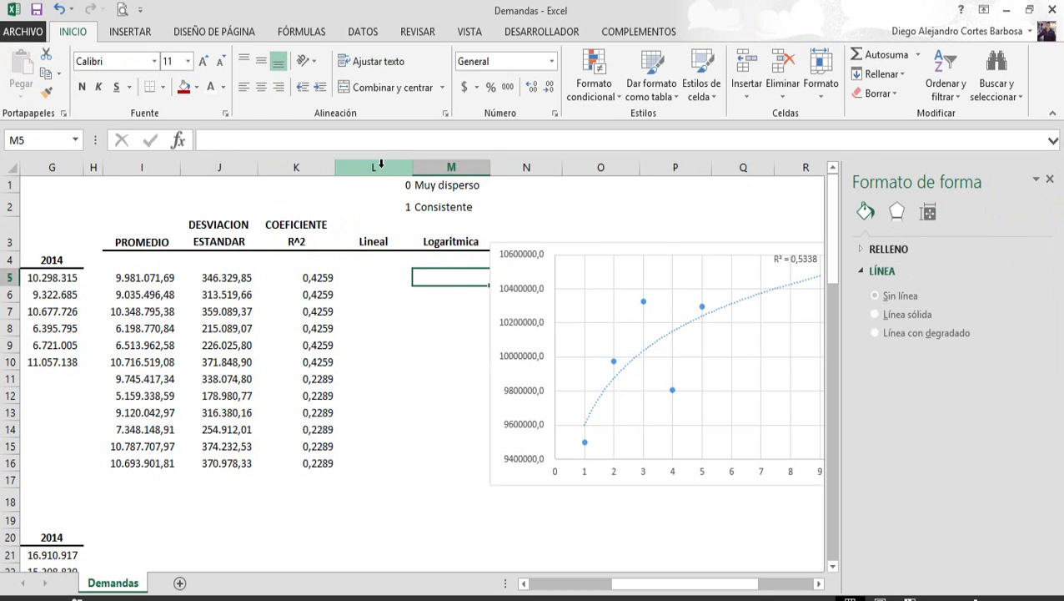
left_click(382, 165)
left_click(371, 276)
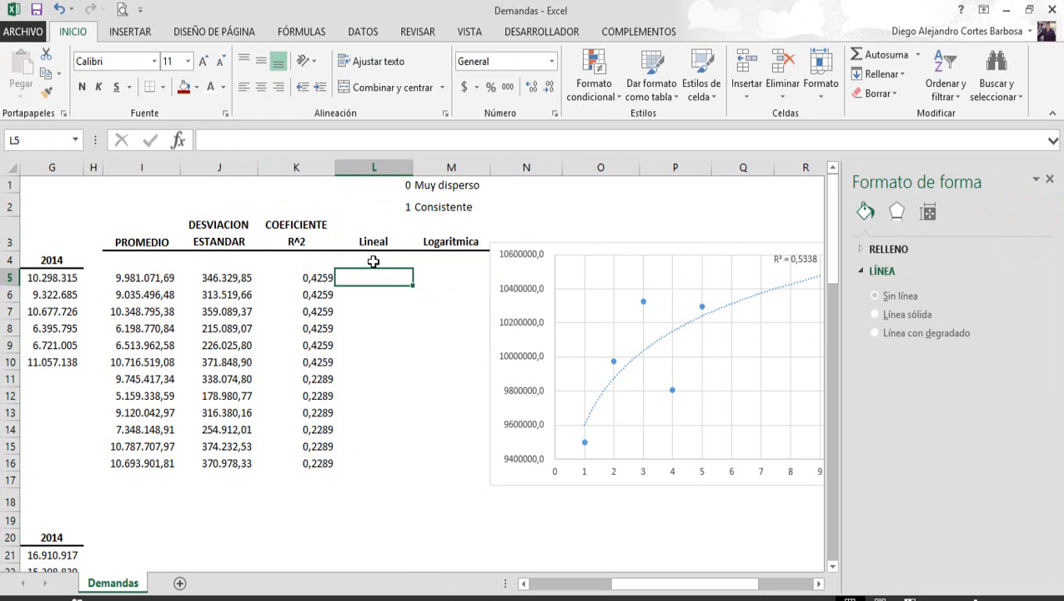
Enter the forecast year 2015 in L4, under the Lineal header
left_click(372, 259)
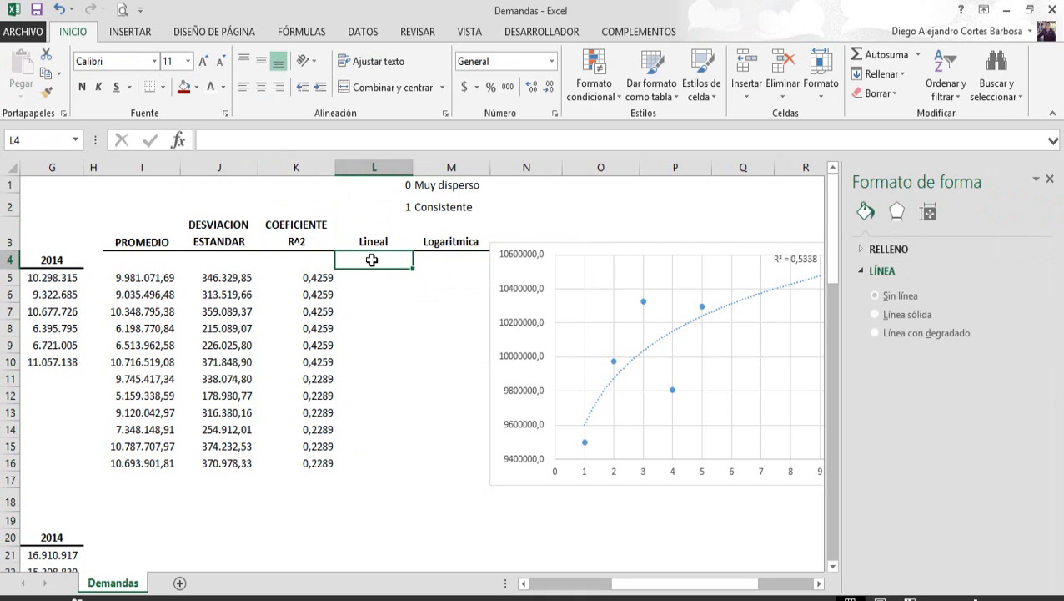
type("20")
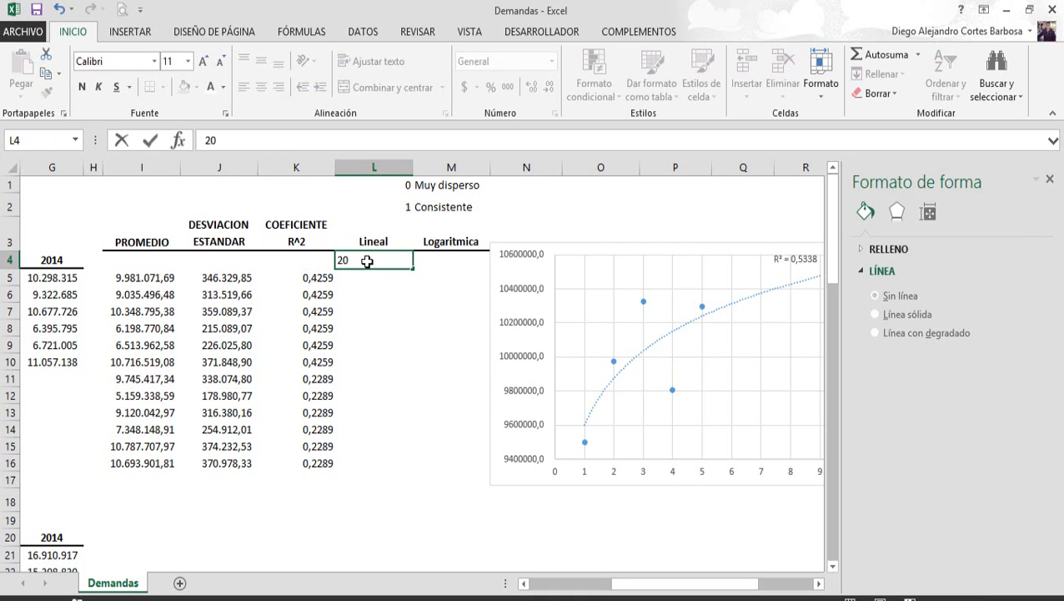
type("15")
key("Return")
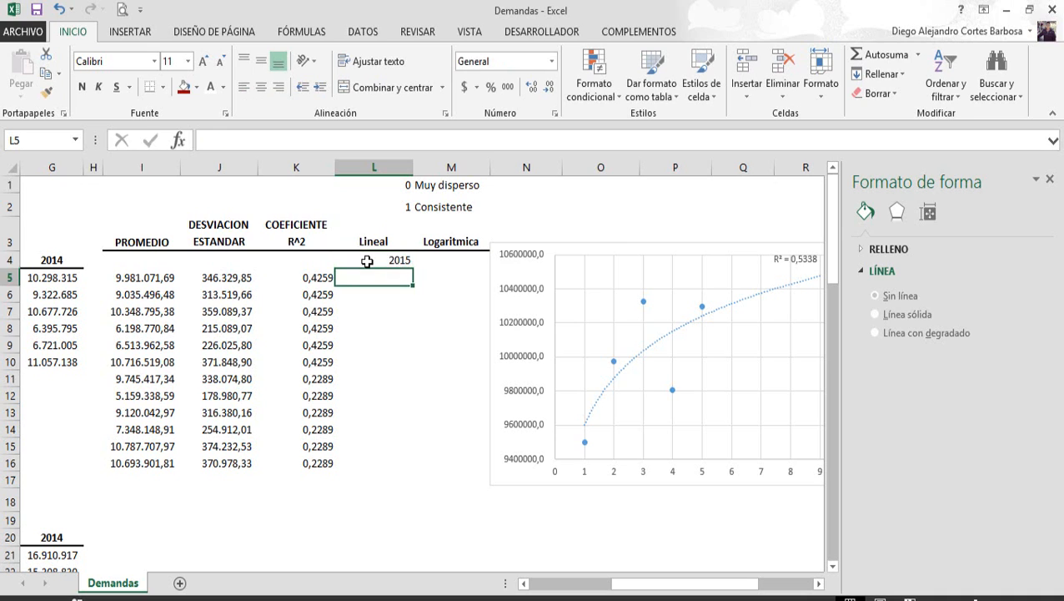
Enter the forecast formula =PRONOSTICO(L4;C5:G5;C4:G4) in L5 for Enero, using its yearly demands and the header years
left_click(367, 261)
left_click(368, 275)
type("=prono")
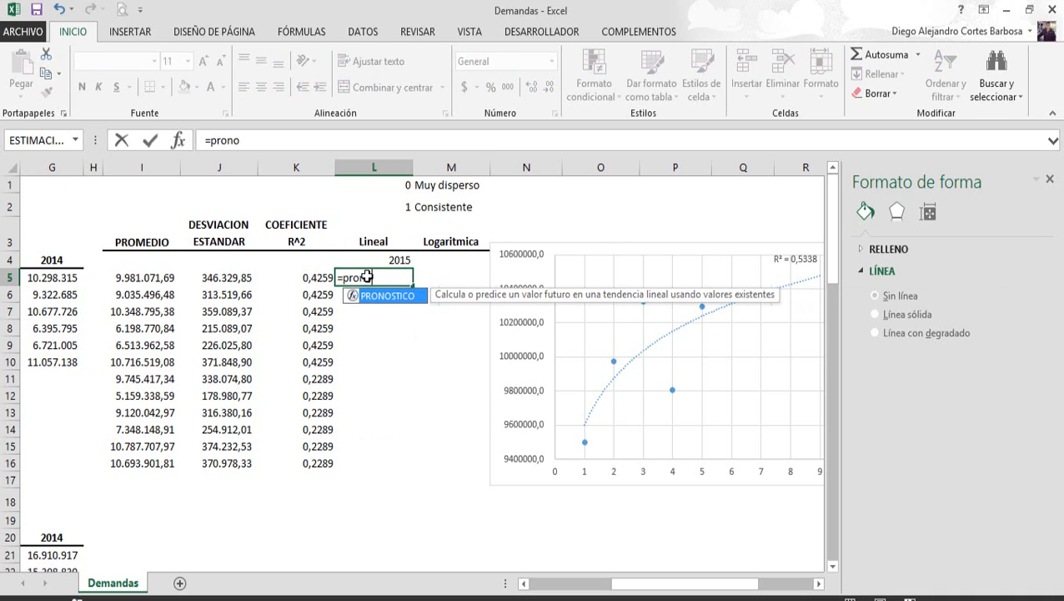
type("stico(")
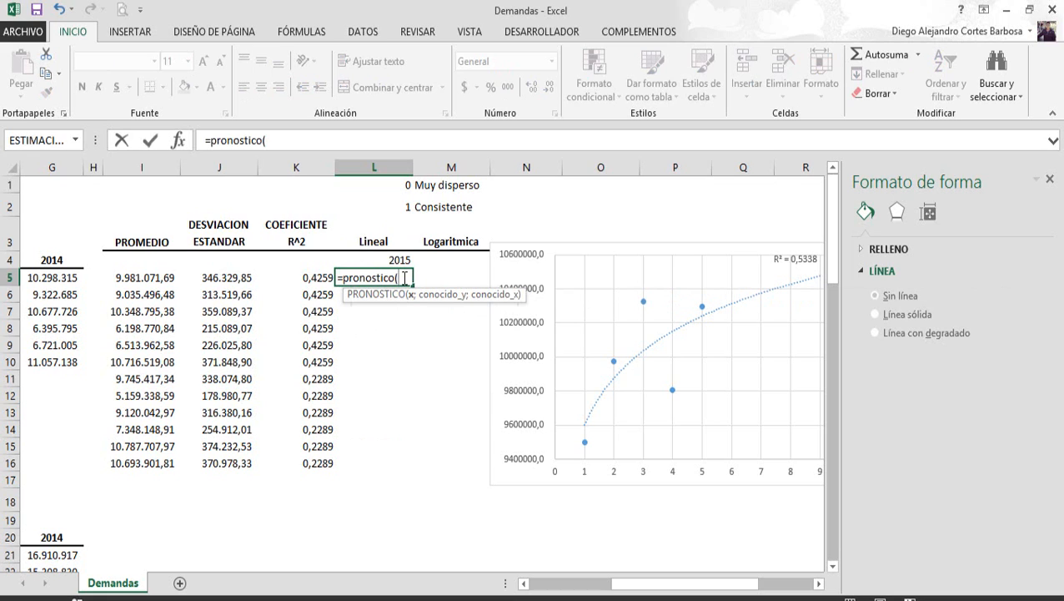
key("BackSpace")
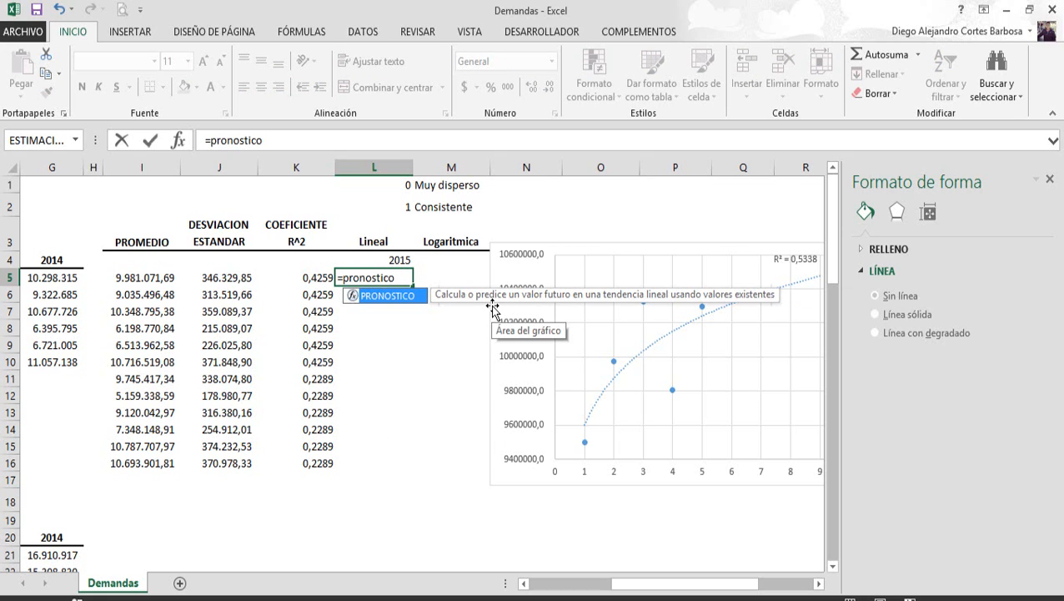
left_click(402, 276)
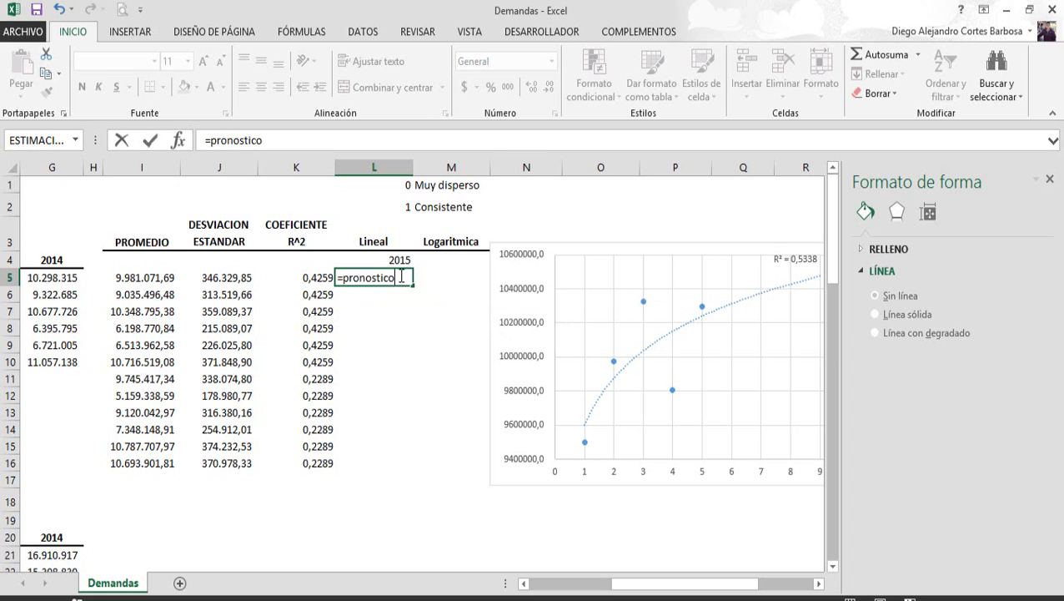
type("(")
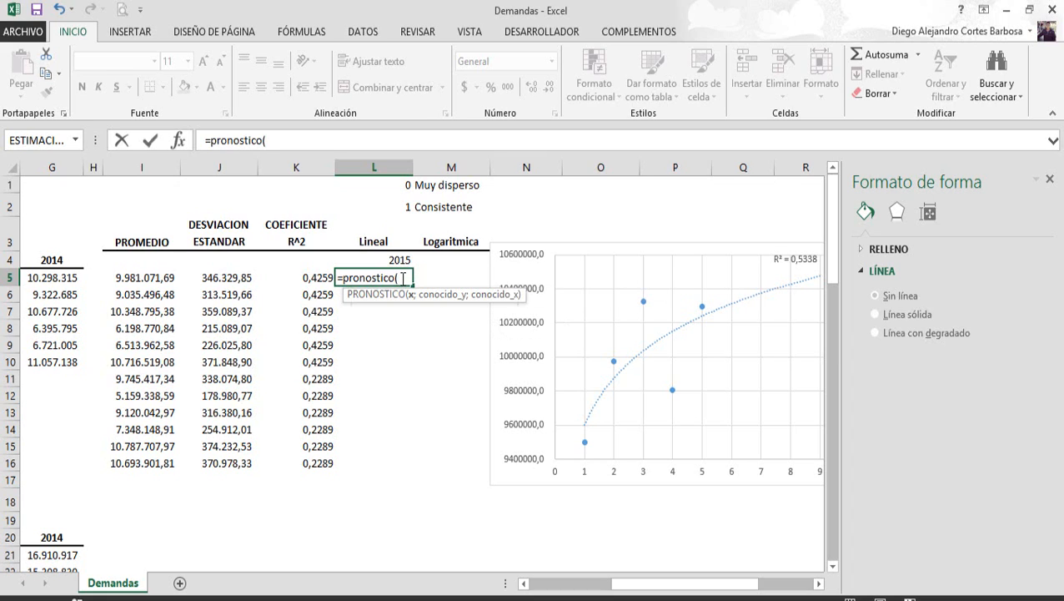
left_click(401, 260)
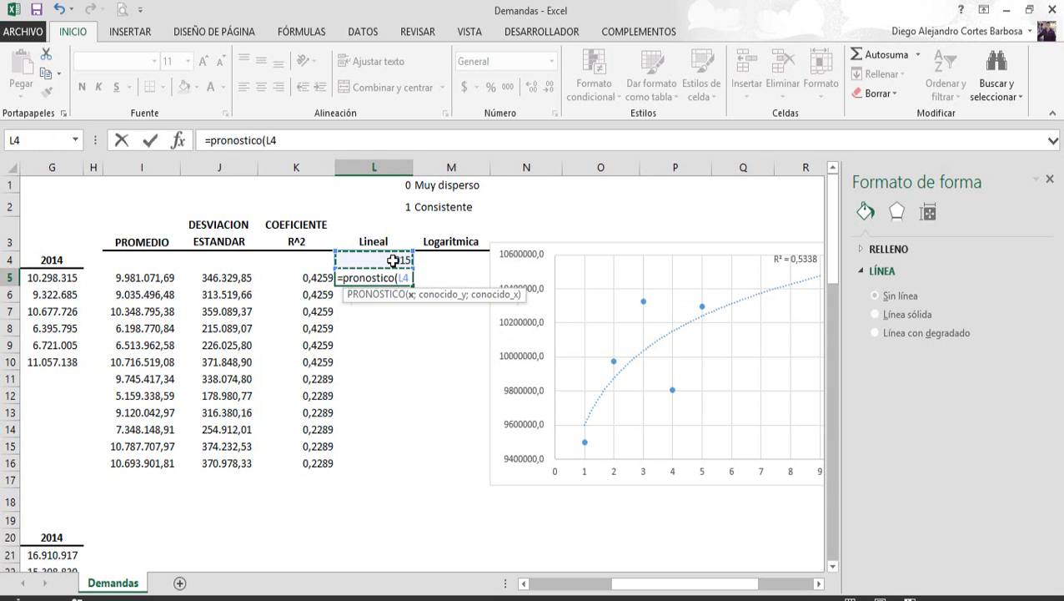
type(";")
left_click_drag(697, 584, 619, 584)
left_click_drag(156, 278, 383, 278)
type(";")
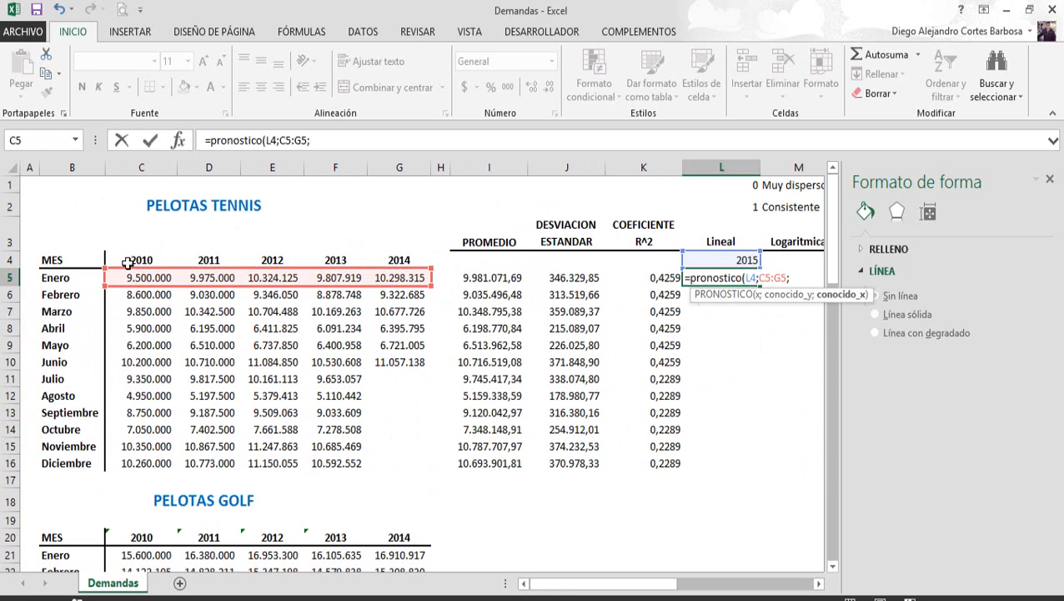
left_click_drag(142, 260, 392, 261)
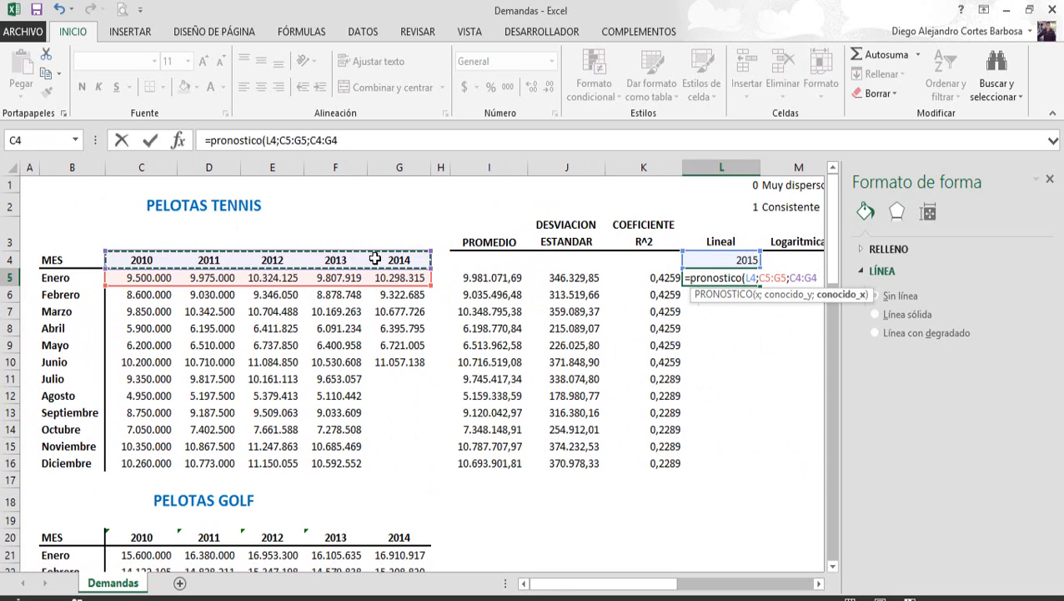
key("Return")
Format the Enero forecast in L5 with thousands separators and no decimals, and fill it down to L16
left_click(737, 271)
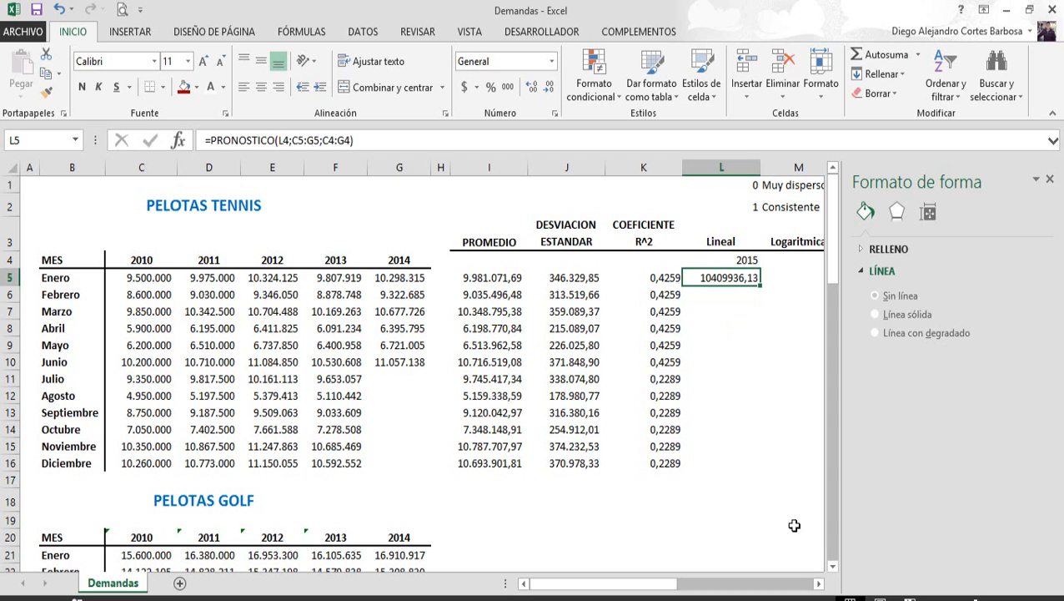
left_click(818, 584)
left_click(818, 584)
left_click(507, 87)
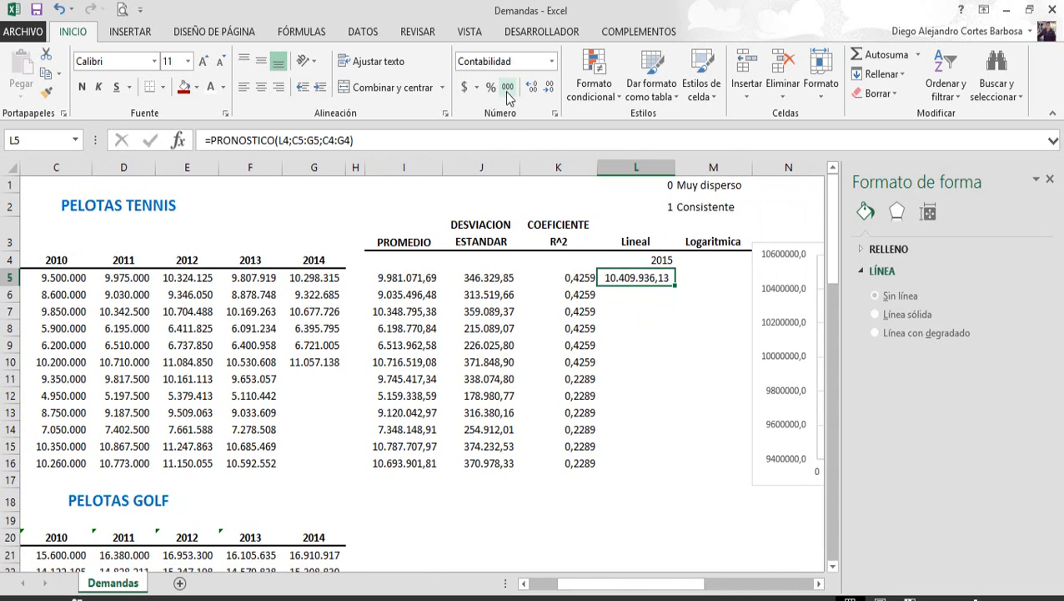
left_click(549, 87)
left_click(550, 87)
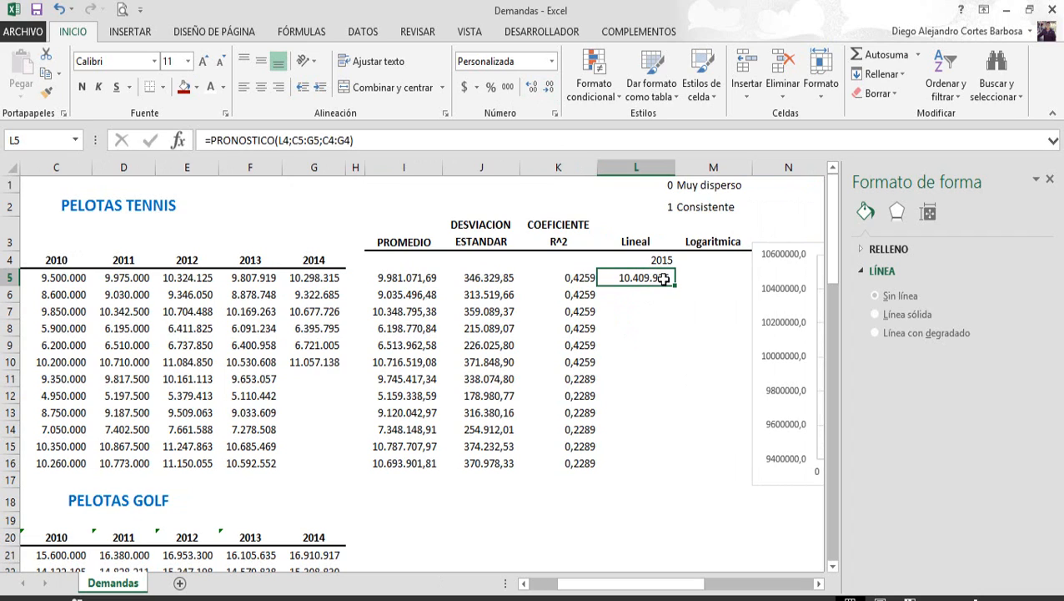
left_click_drag(674, 286, 664, 469)
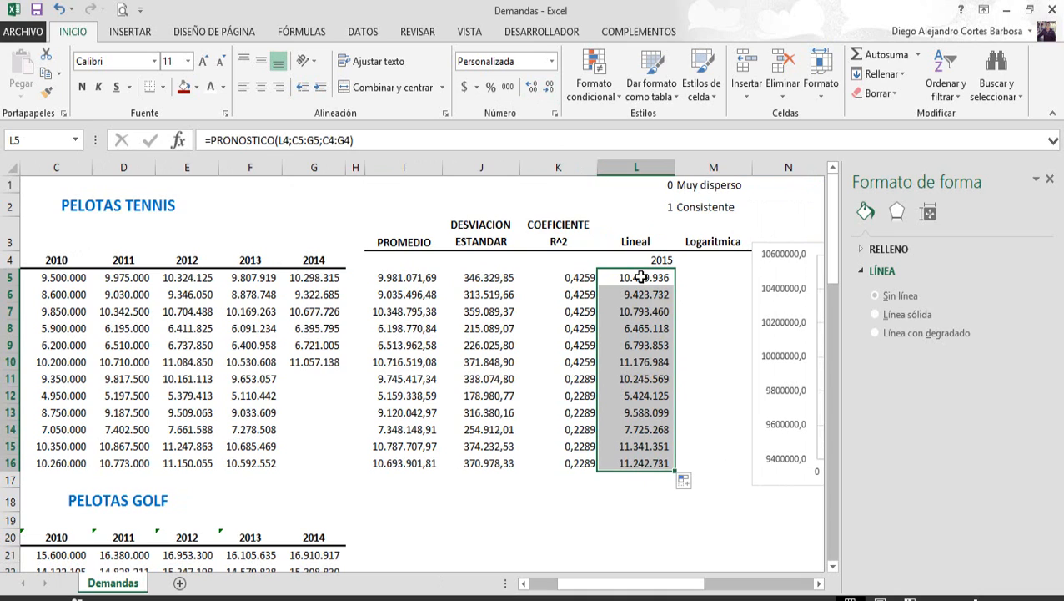
Move the scatter chart slightly away from the Logaritmica column and select M4
left_click(558, 278)
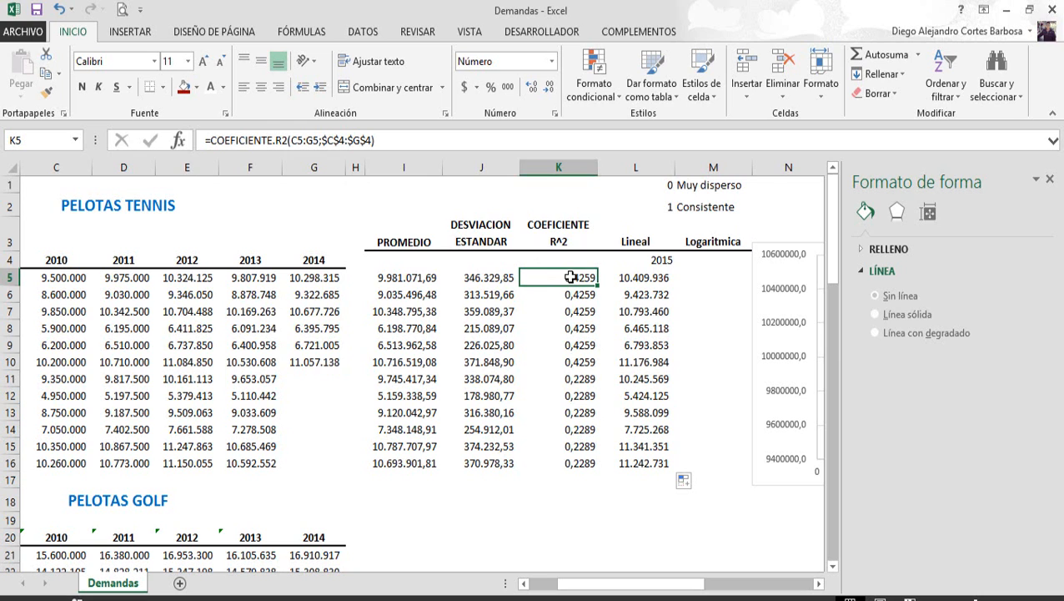
left_click(666, 277)
left_click(717, 242)
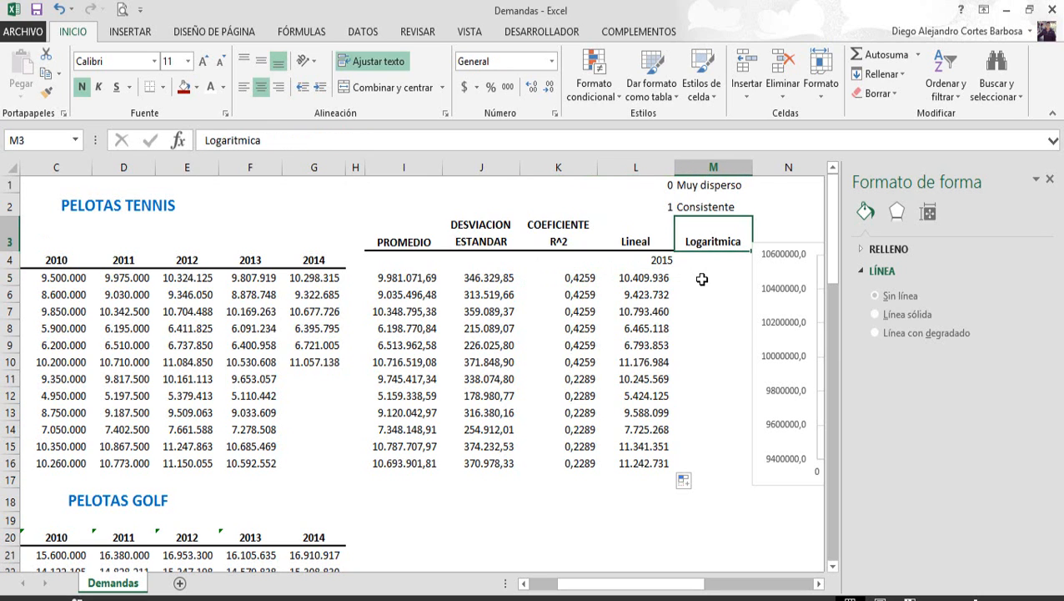
left_click(702, 279)
left_click_drag(704, 584, 756, 584)
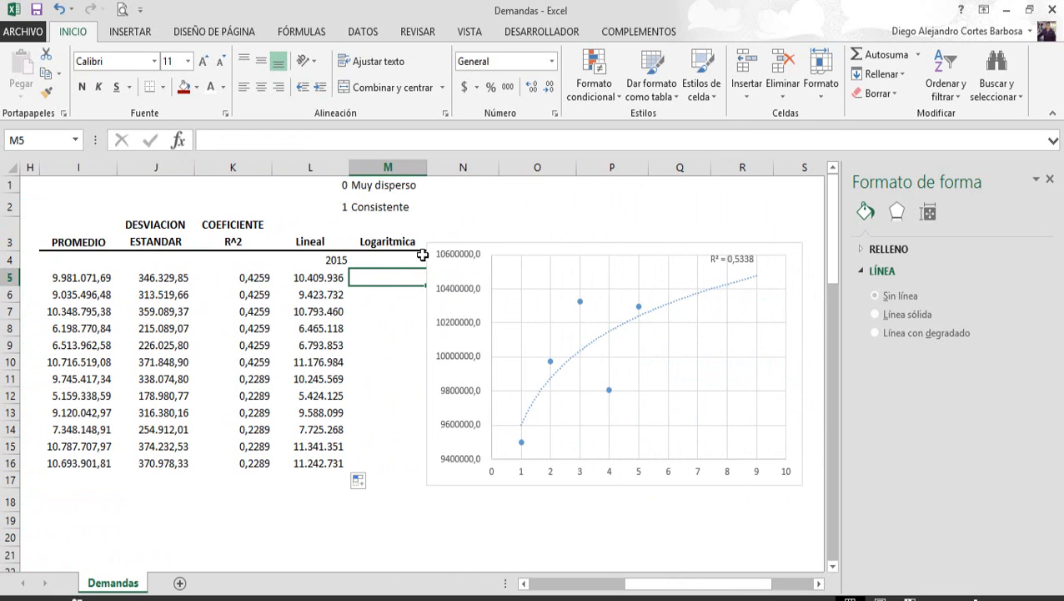
left_click_drag(438, 243, 481, 253)
left_click_drag(625, 583, 672, 582)
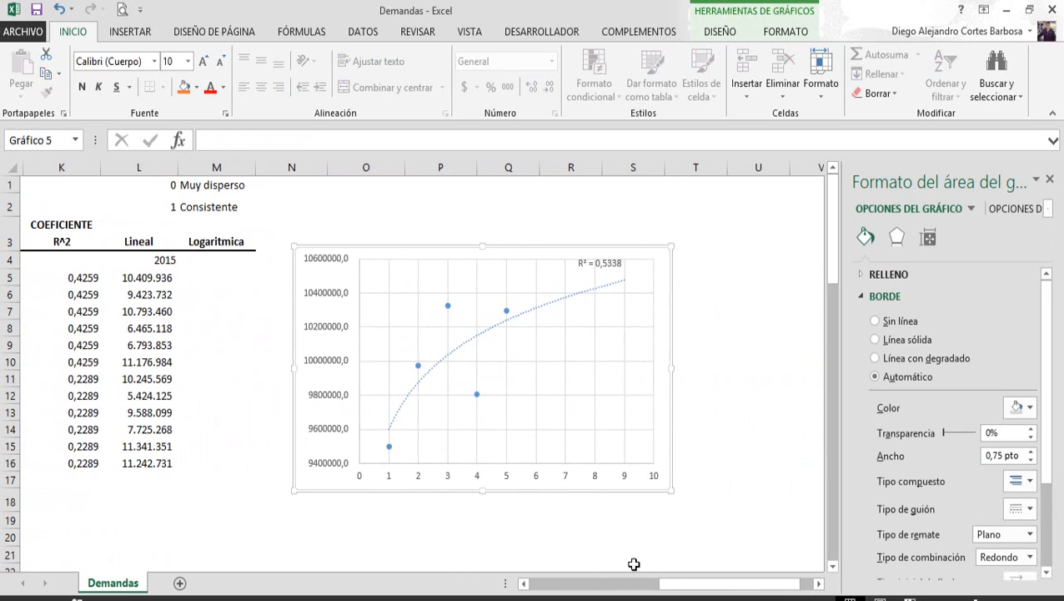
left_click(205, 257)
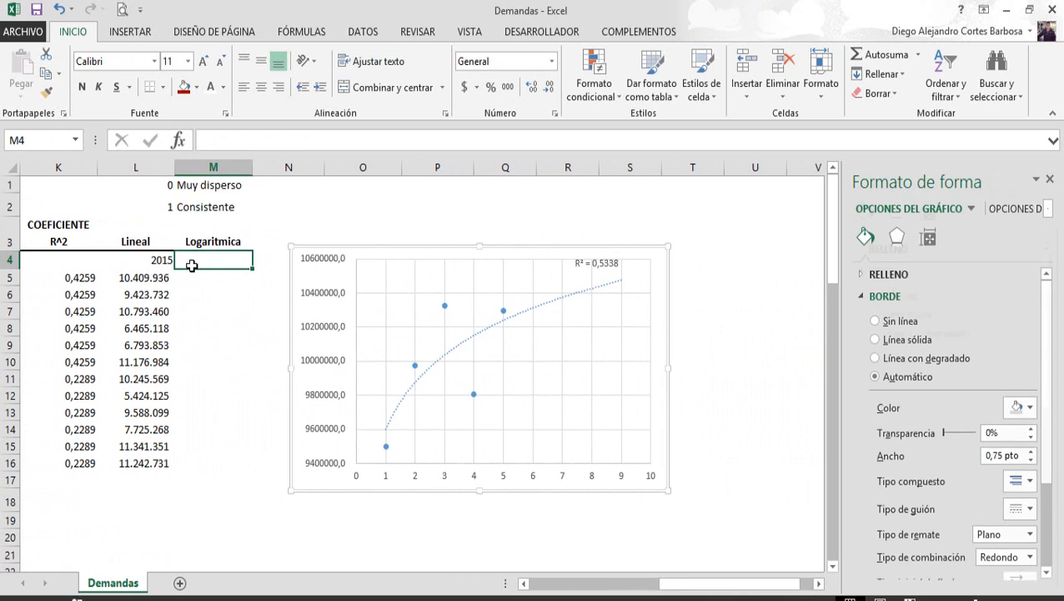
Display the logarithmic trend line's equation on the chart and move its label to the empty area below the curve
left_click(522, 321)
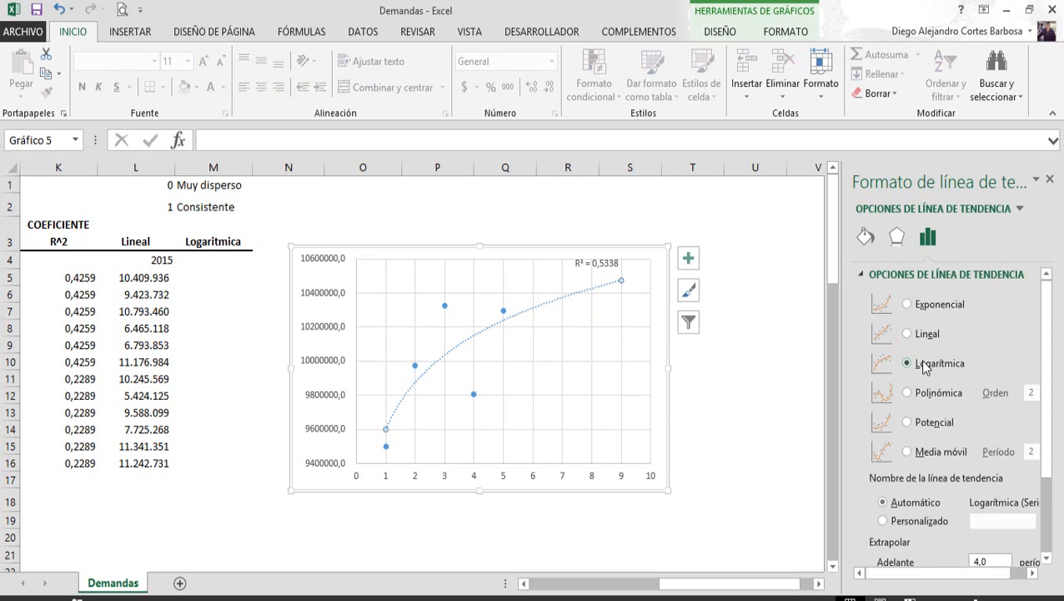
left_click_drag(1045, 374, 1048, 473)
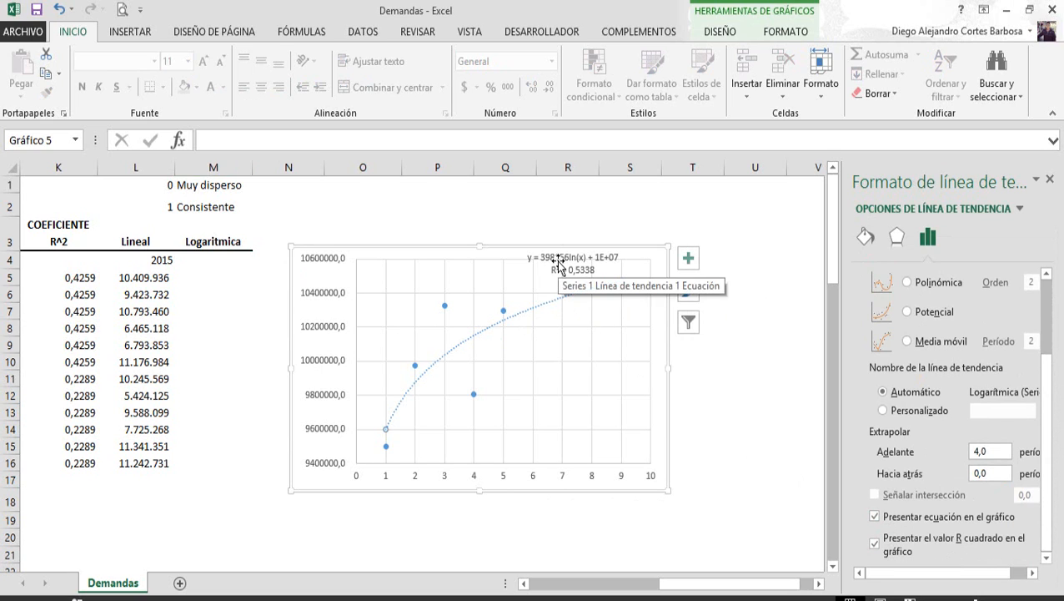
left_click(556, 270)
left_click_drag(552, 276, 537, 391)
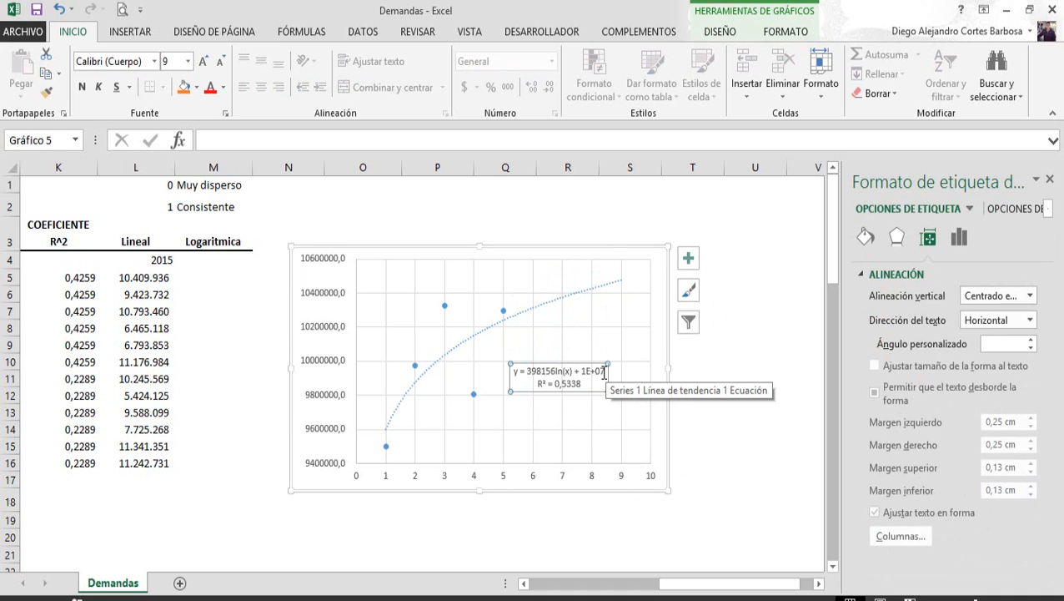
Format the trend line equation label as Número with 2 decimals and thousands separator, and reposition it inside the plot area
double_click(591, 372)
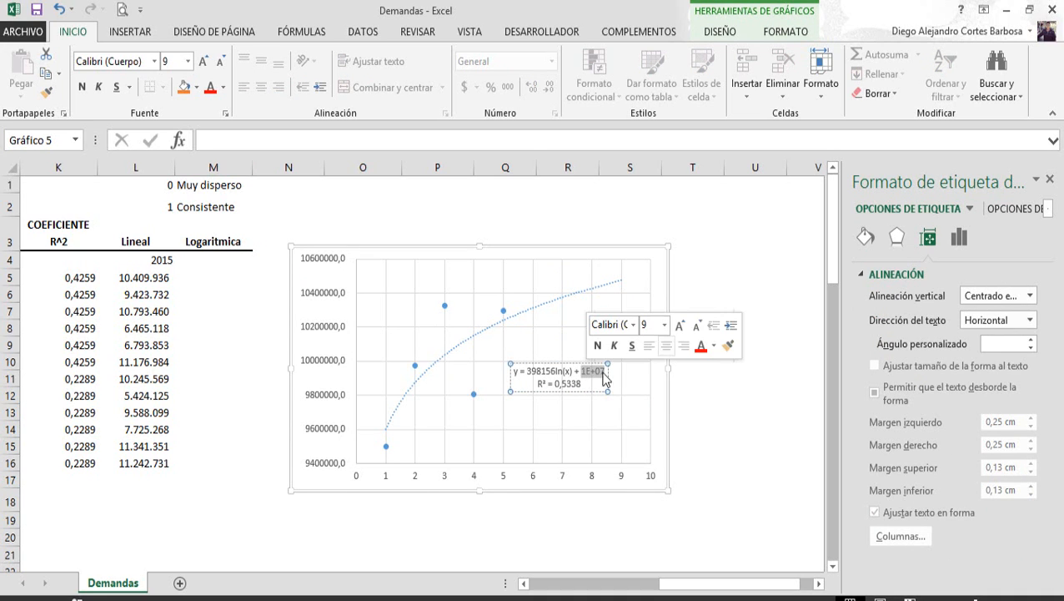
left_click(677, 382)
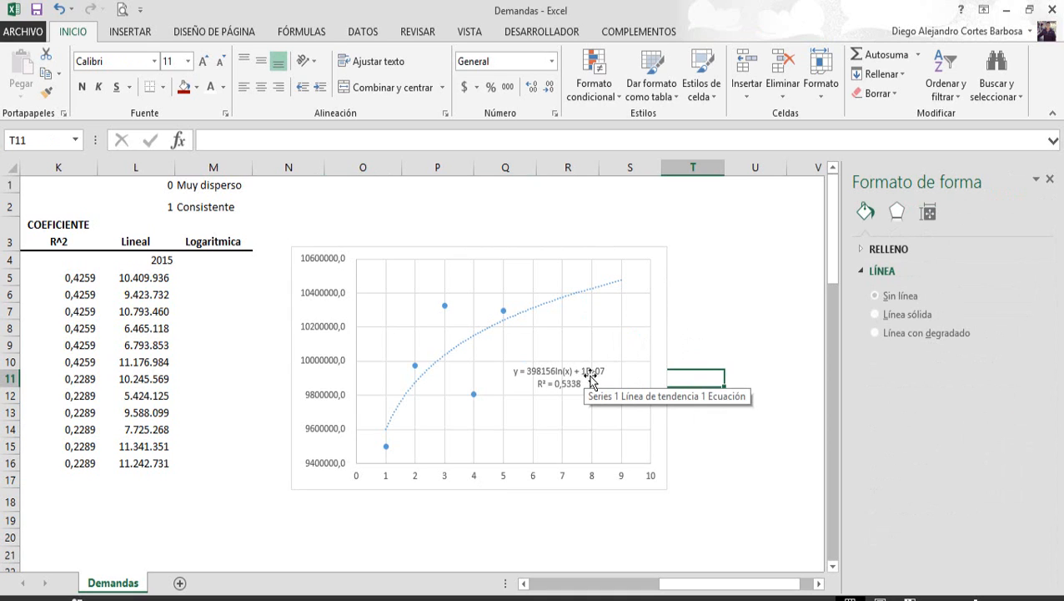
left_click(603, 371)
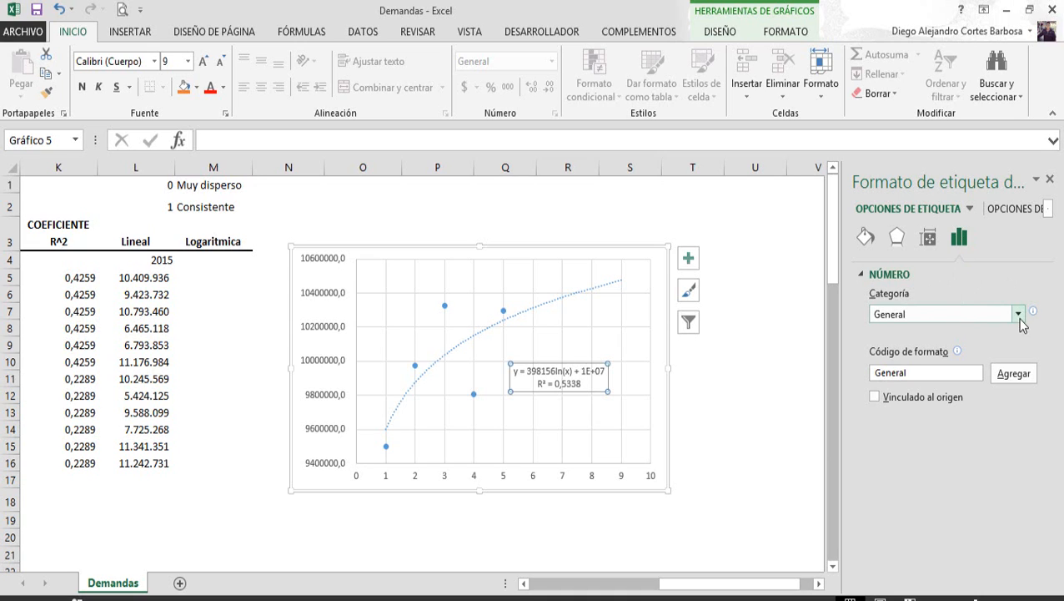
left_click(1018, 314)
left_click(901, 344)
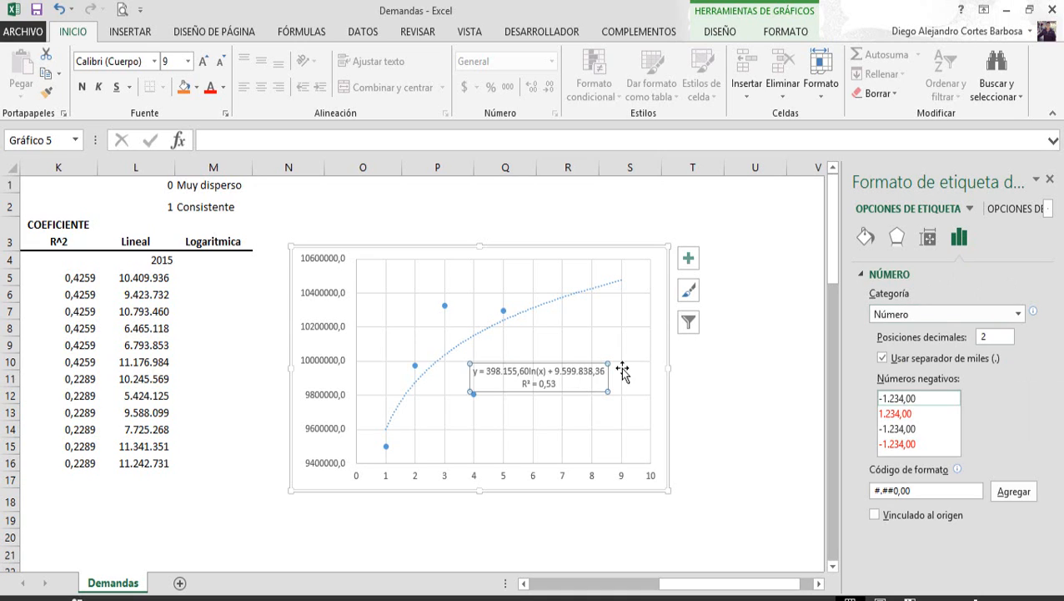
left_click_drag(598, 367, 638, 339)
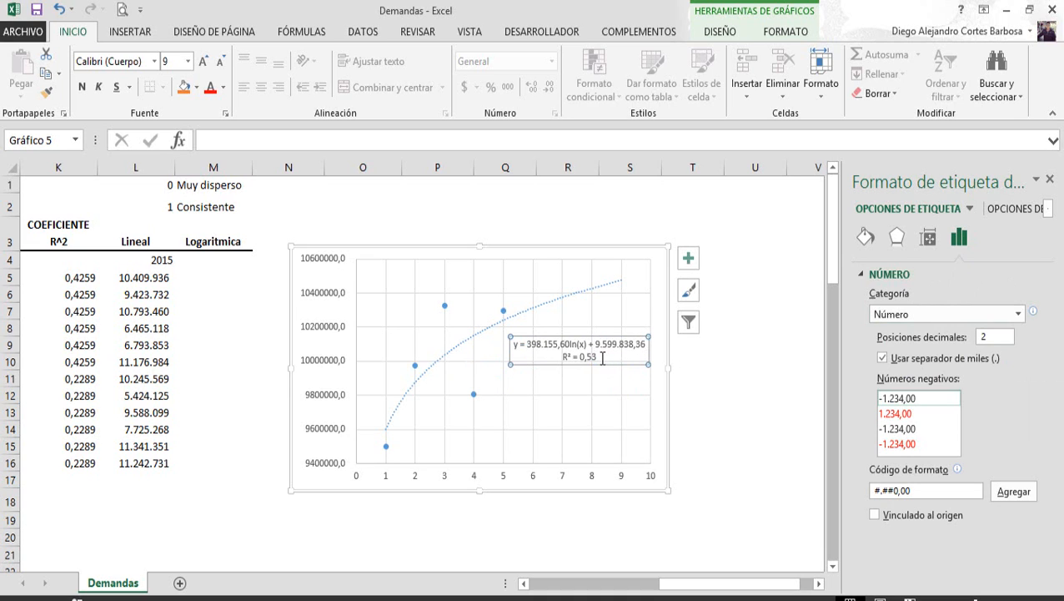
Copy the expression 398.155,60ln(x) + 9.599.838,36 from the chart's trend line label into M5
left_click_drag(645, 345, 541, 344)
key("ctrl+c")
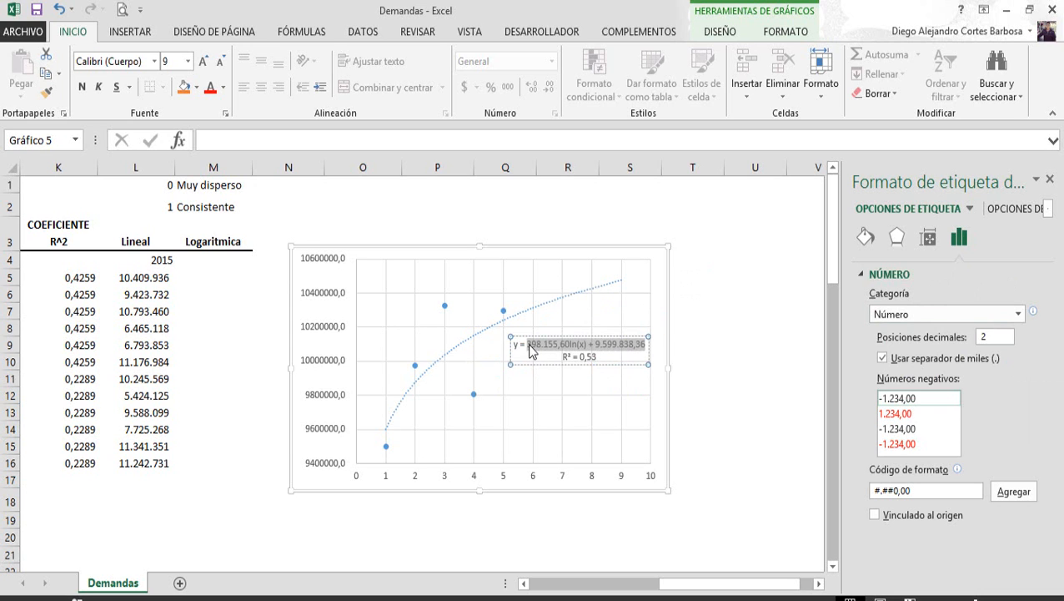
left_click_drag(723, 584, 636, 588)
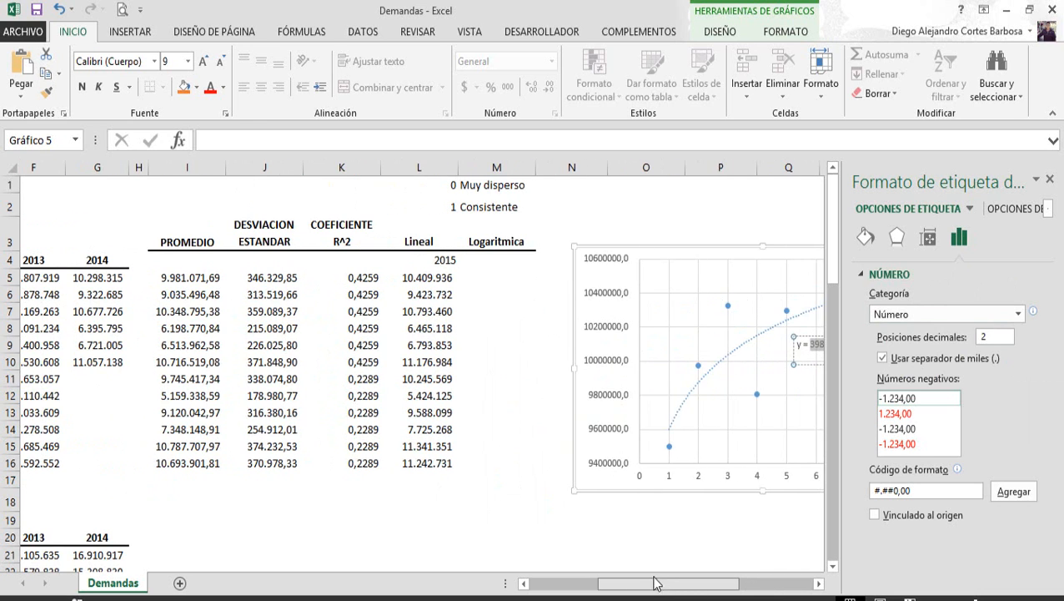
left_click(512, 278)
double_click(512, 278)
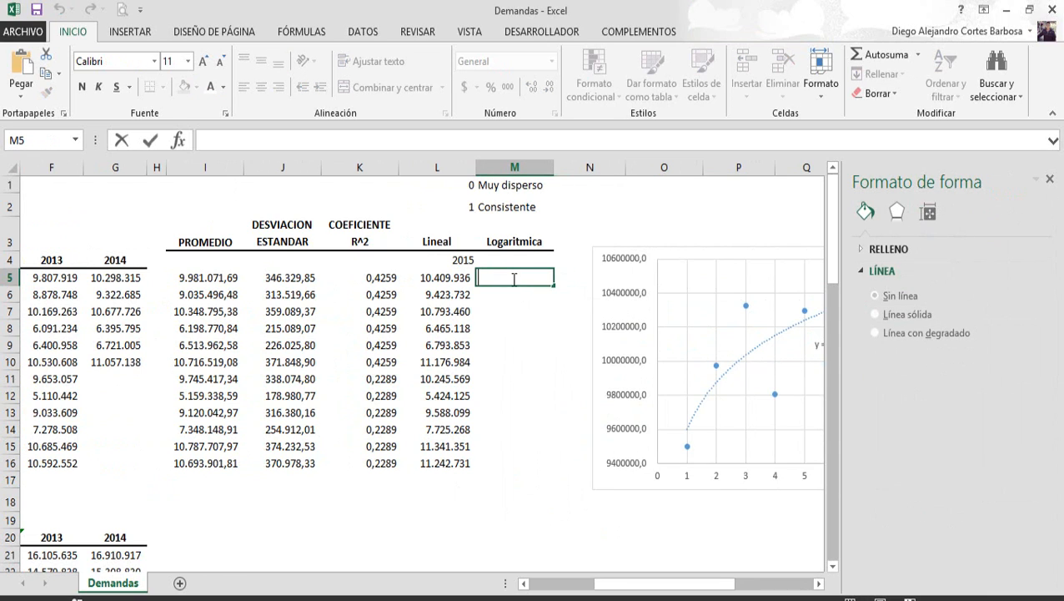
key("ctrl+v")
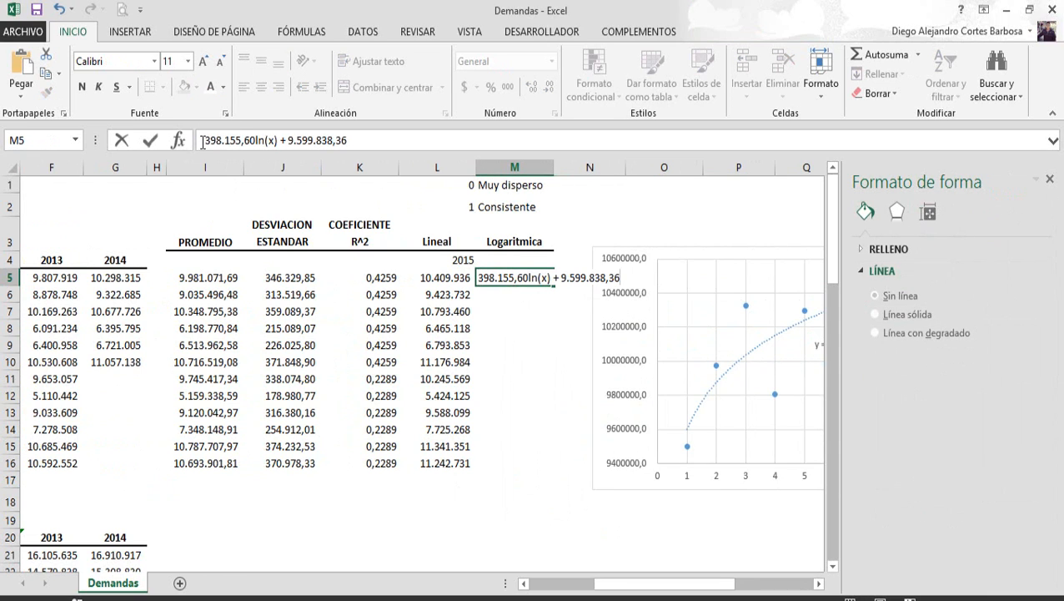
Complete the formula in M5 as =398.155,60*ln(6) + 9.599.838,36 and accept the proposed correction of its number format
type("=")
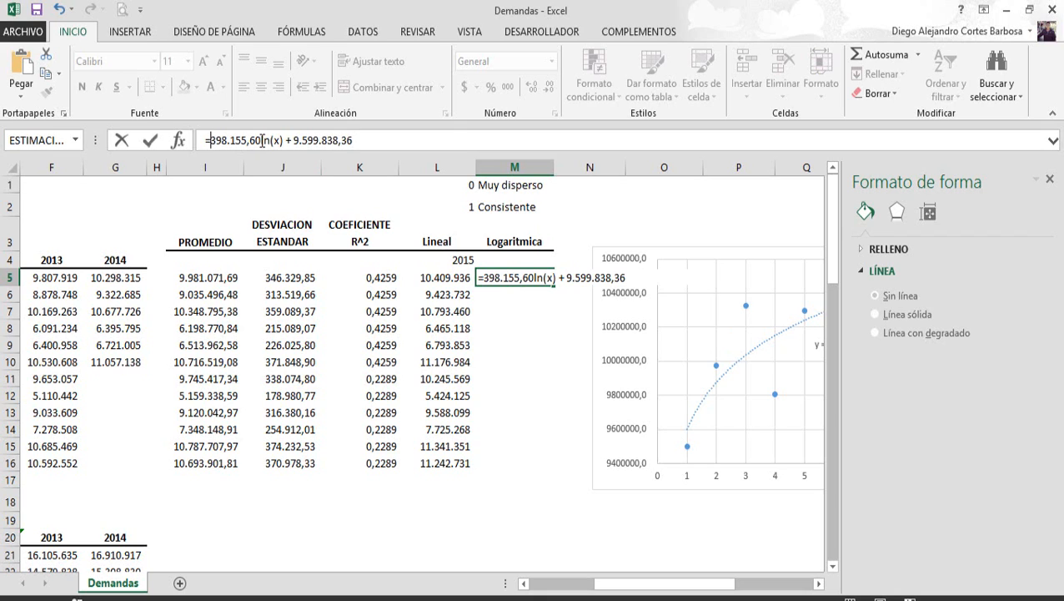
type("*")
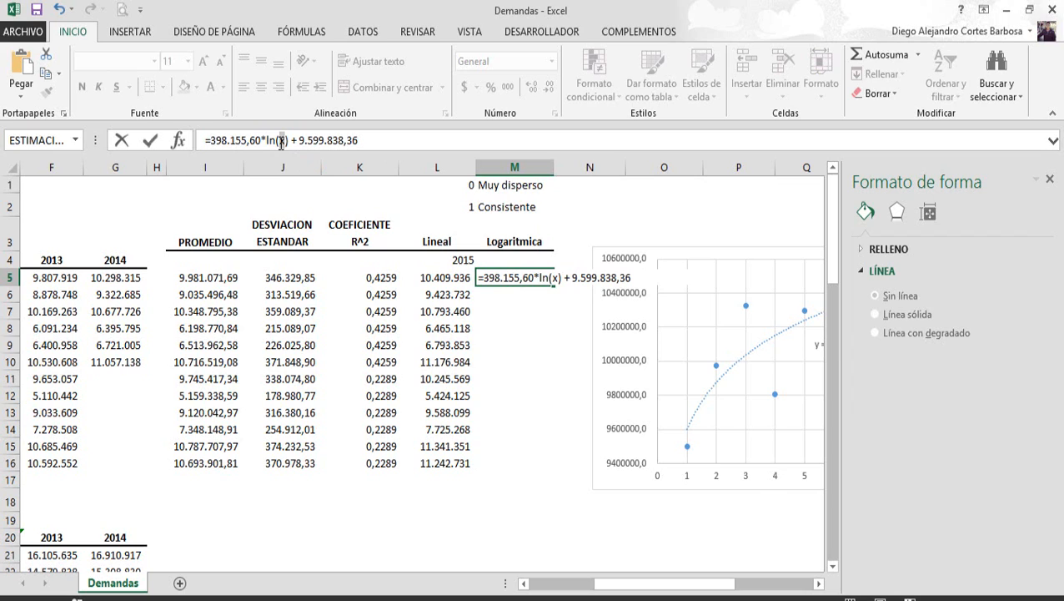
left_click(281, 140)
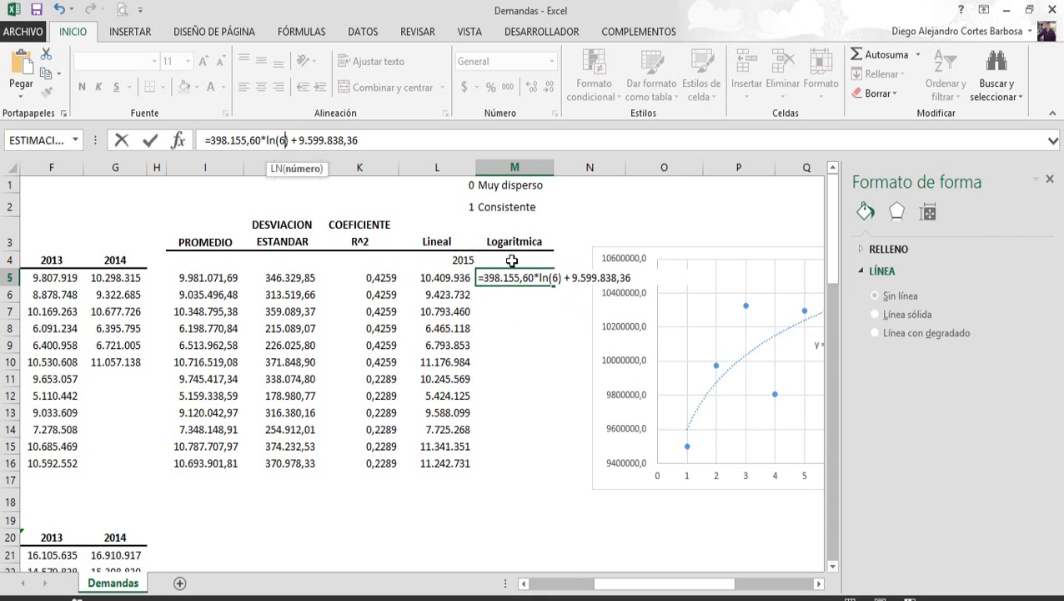
left_click_drag(627, 582, 672, 591)
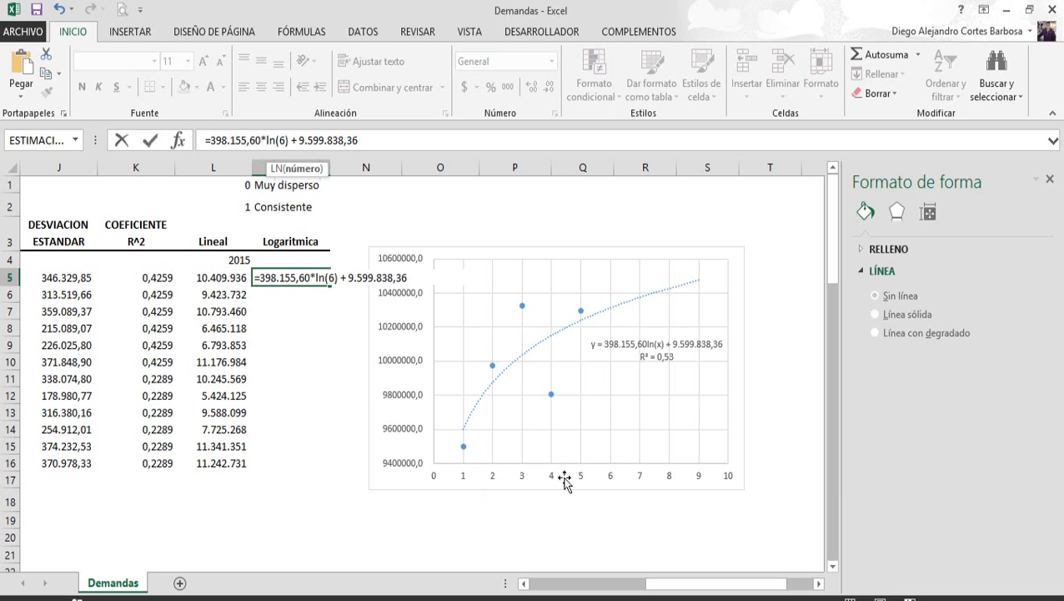
left_click_drag(673, 592, 599, 536)
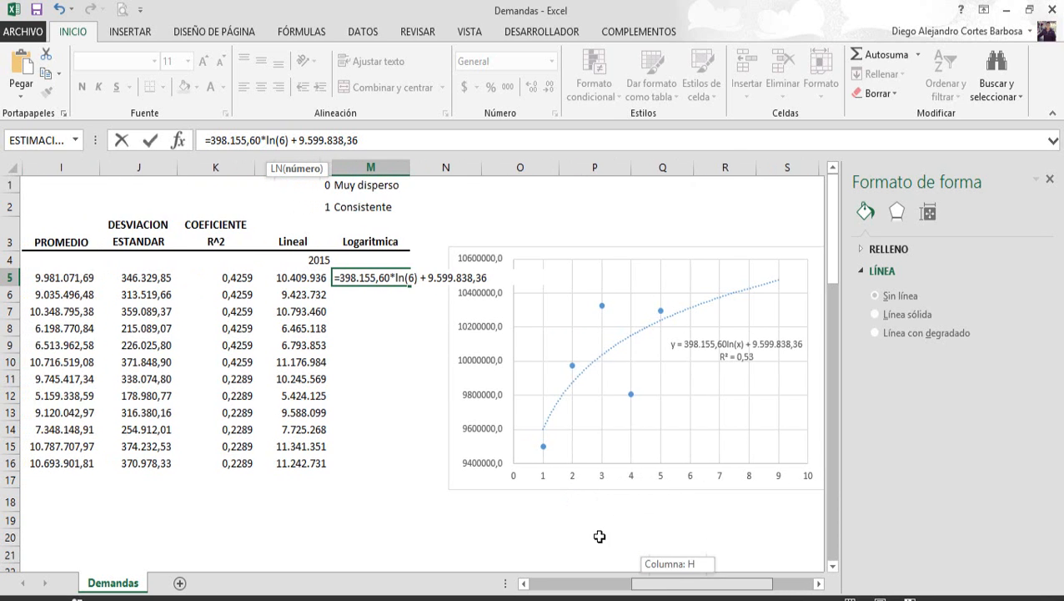
left_click_drag(646, 584, 724, 592)
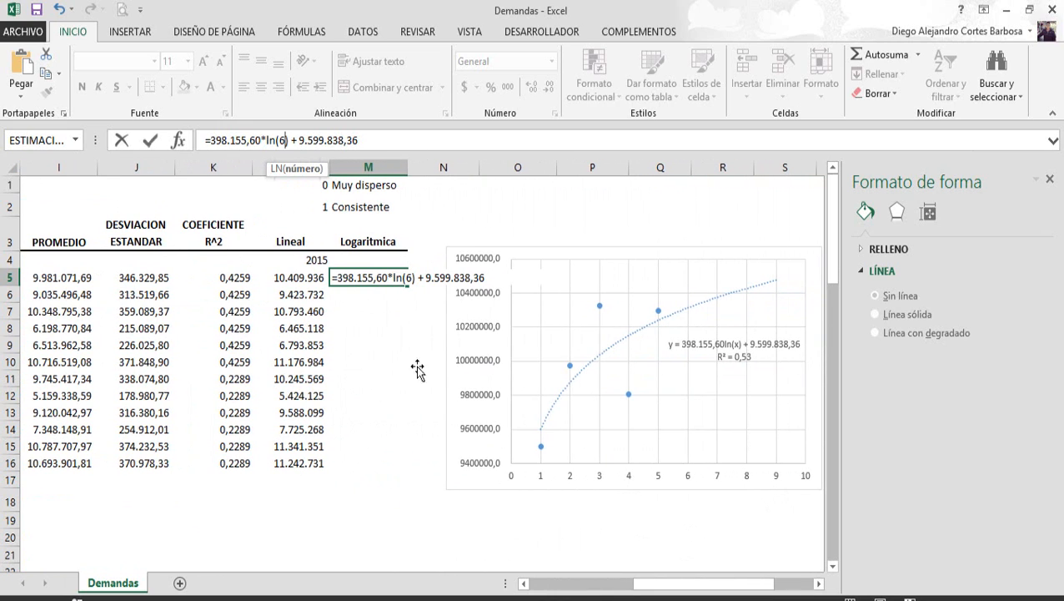
left_click(232, 142)
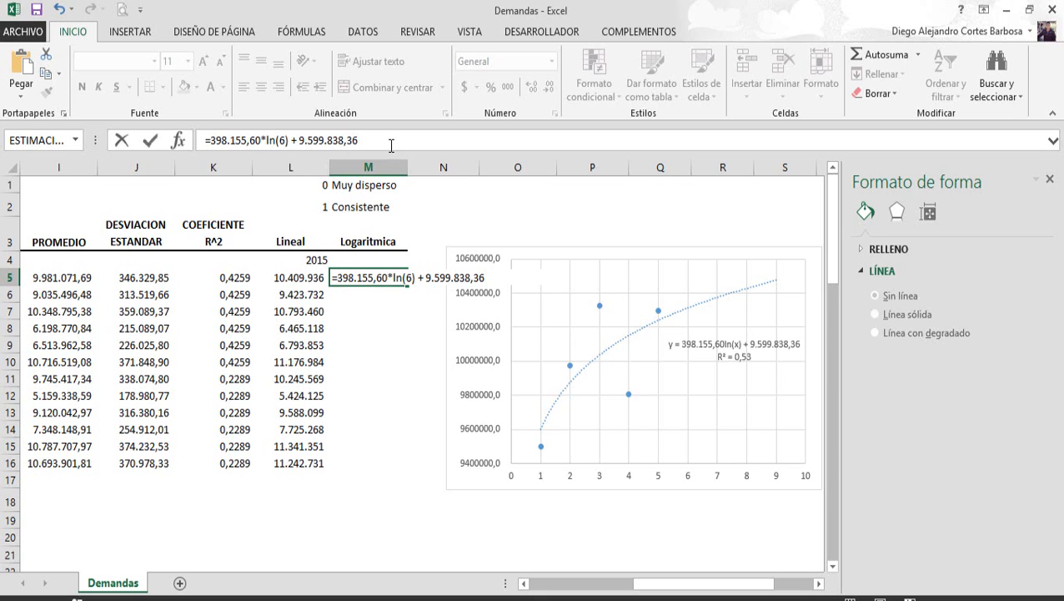
key("Return")
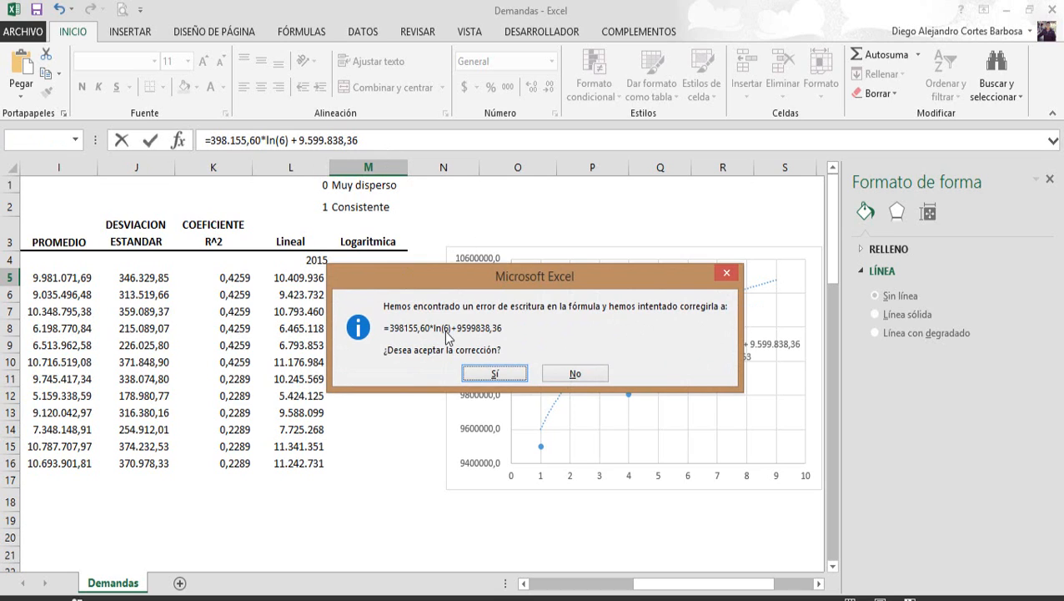
left_click(495, 374)
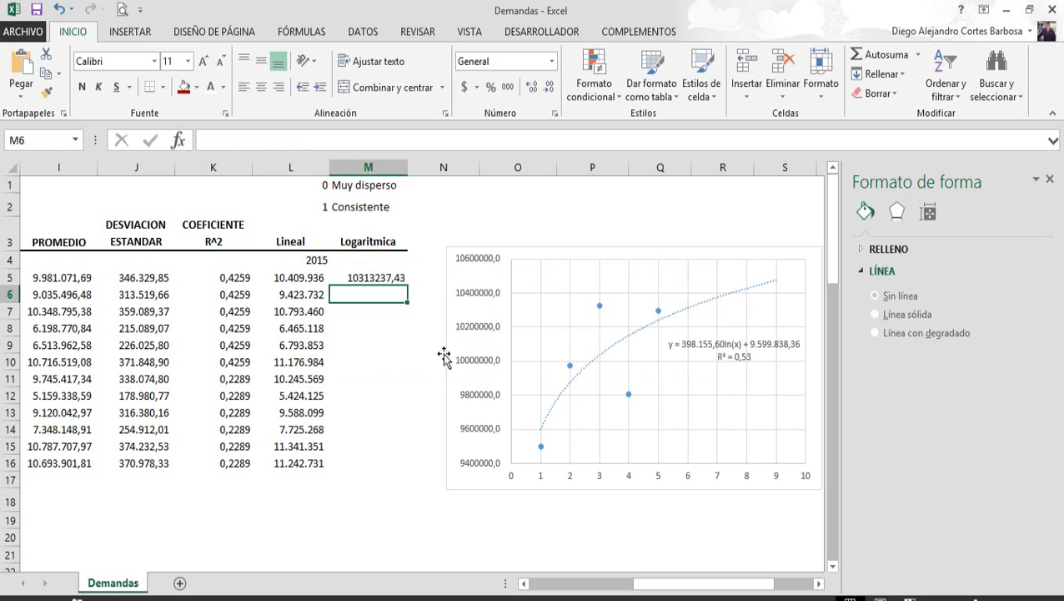
Format the logarithmic forecast in M5 with a thousands separator and no decimals
left_click(507, 87)
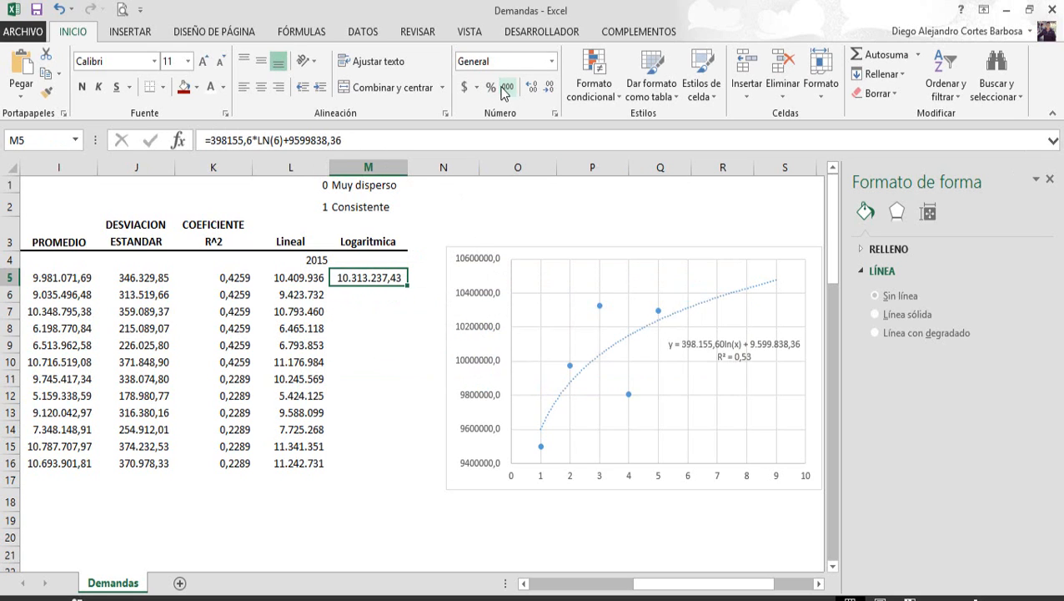
left_click(550, 87)
left_click(549, 87)
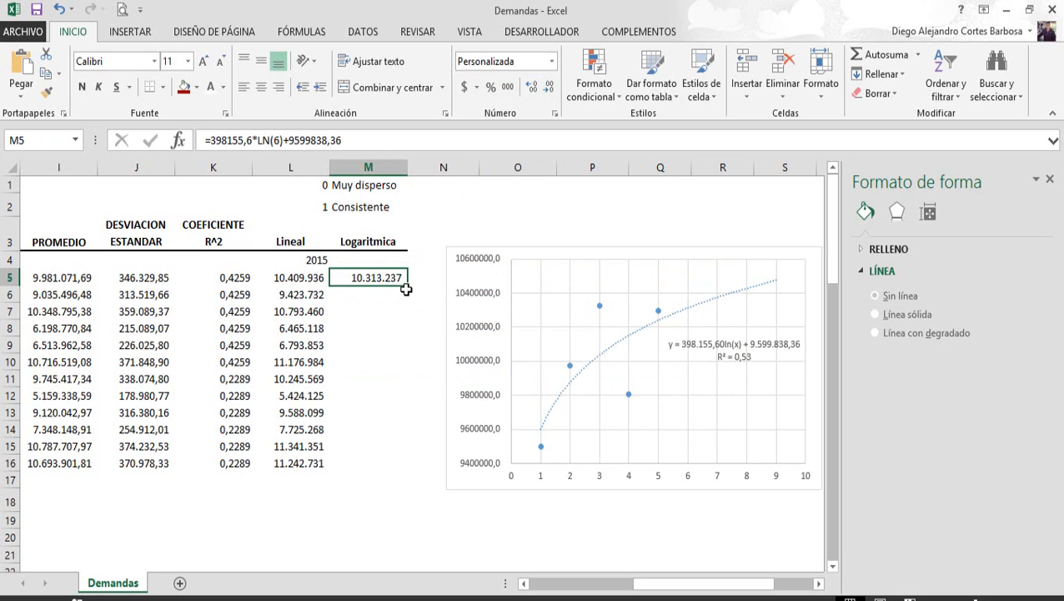
left_click_drag(409, 287, 386, 467)
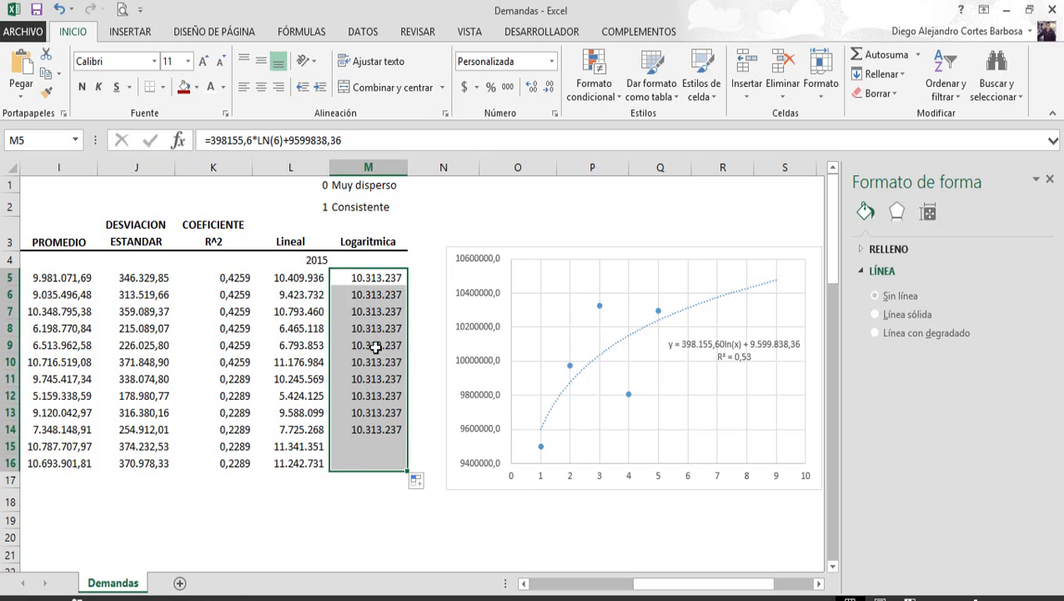
left_click_drag(365, 294, 365, 454)
key("Delete")
Enter 2015 in M4 as the year under the Logaritmica heading
left_click(361, 280)
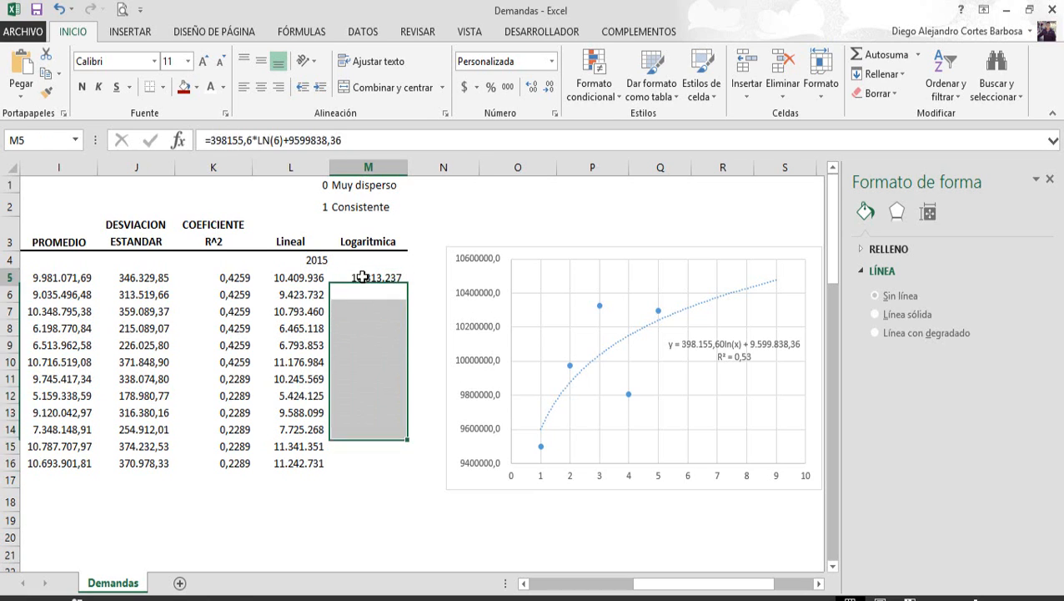
left_click(368, 259)
type("2015")
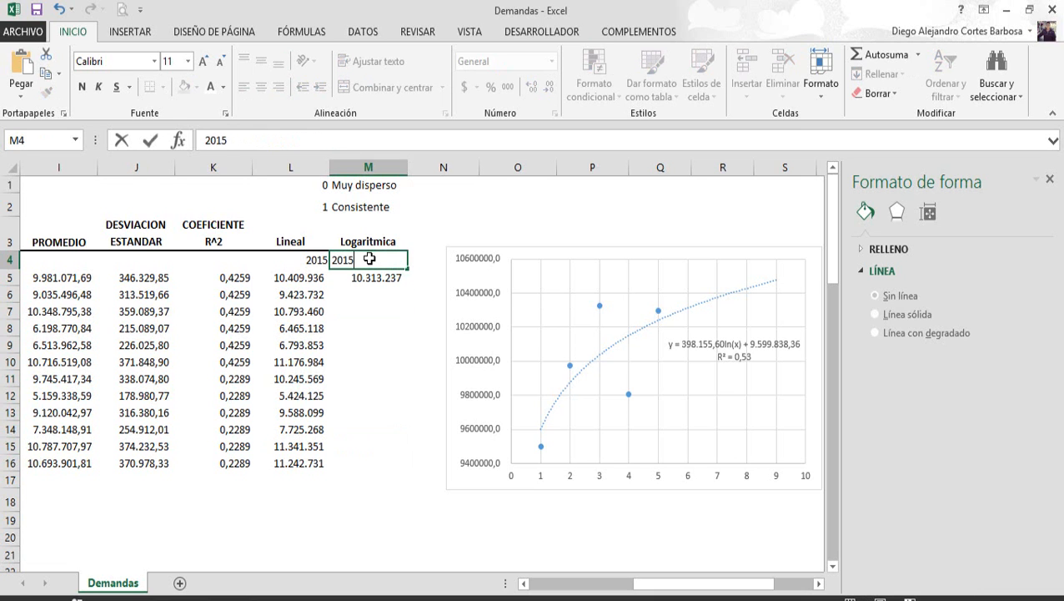
key("Return")
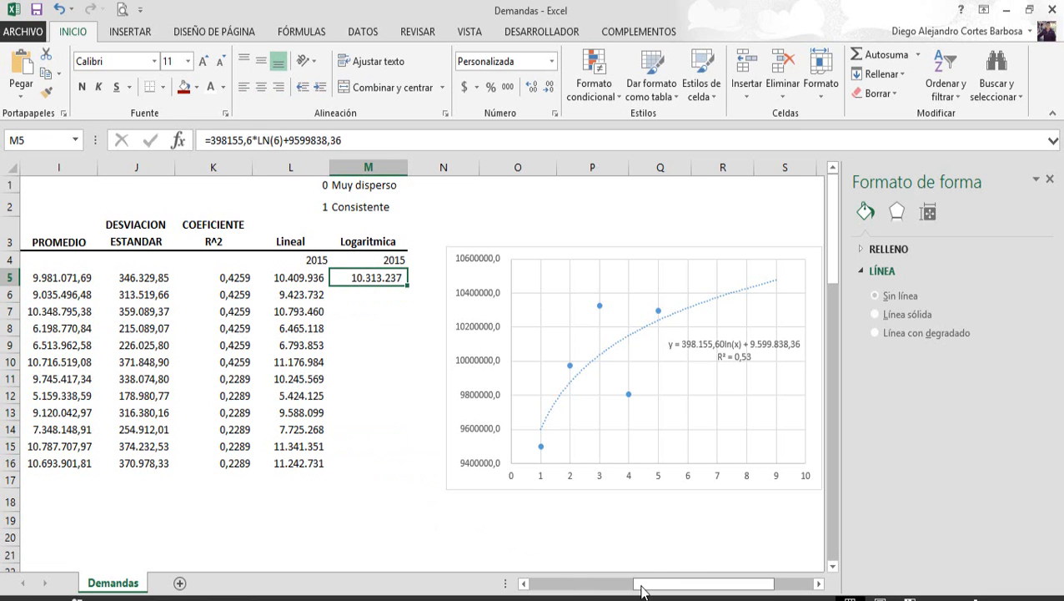
Compare the 2014 tennis ball demand in G5 with the PROMEDIO value in I5
left_click_drag(642, 587, 592, 592)
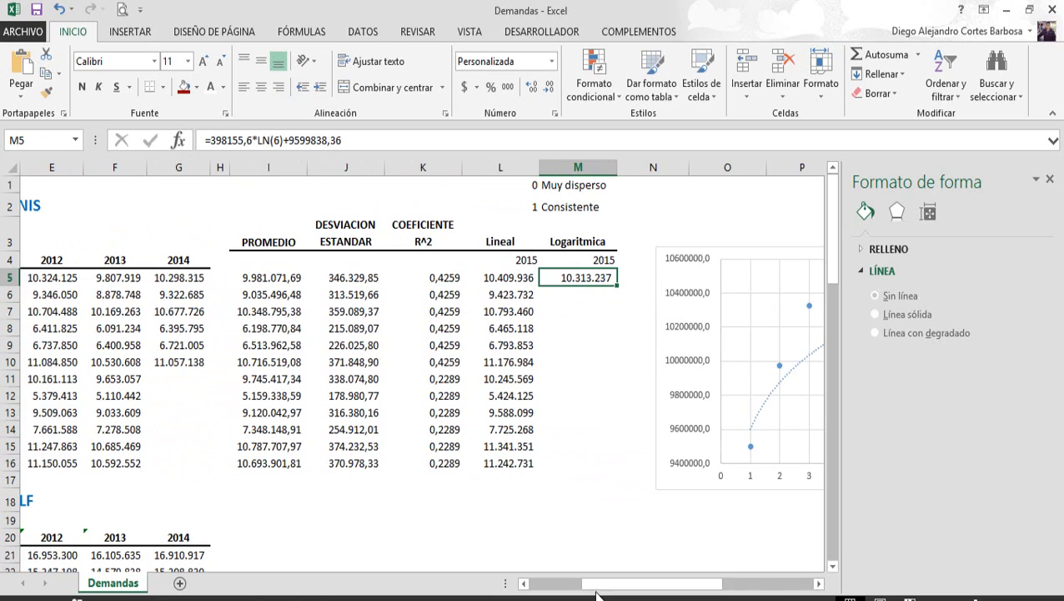
left_click(181, 278)
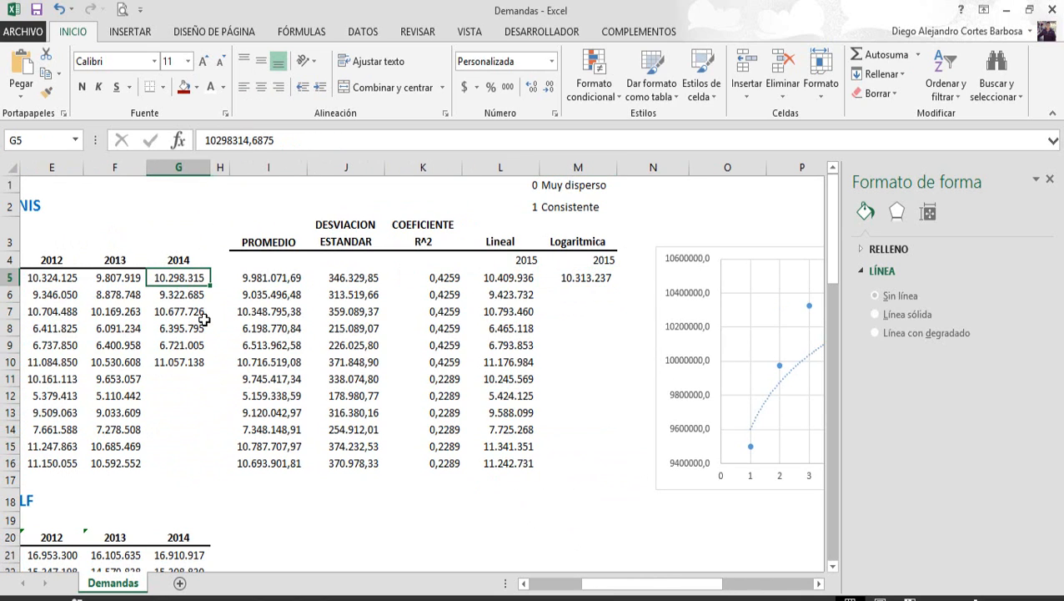
left_click(282, 277)
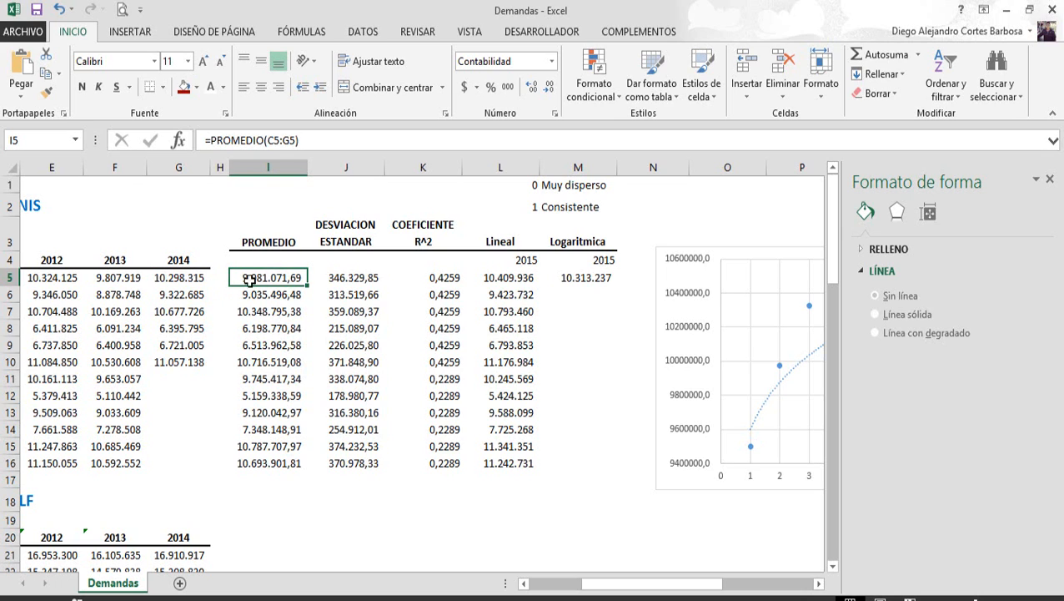
left_click(183, 278)
left_click(131, 277)
left_click(165, 275)
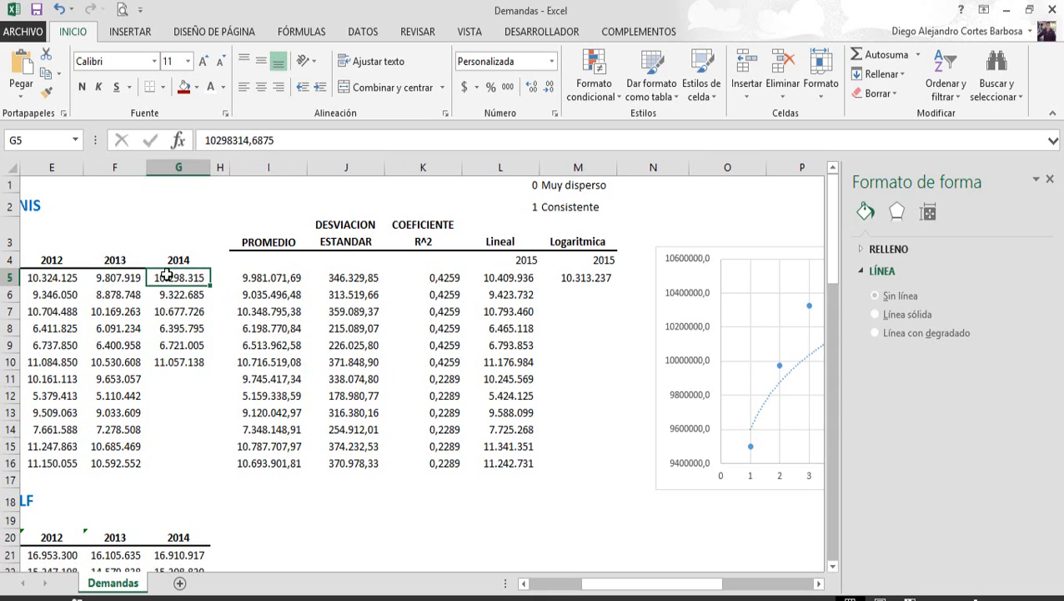
left_click(292, 278)
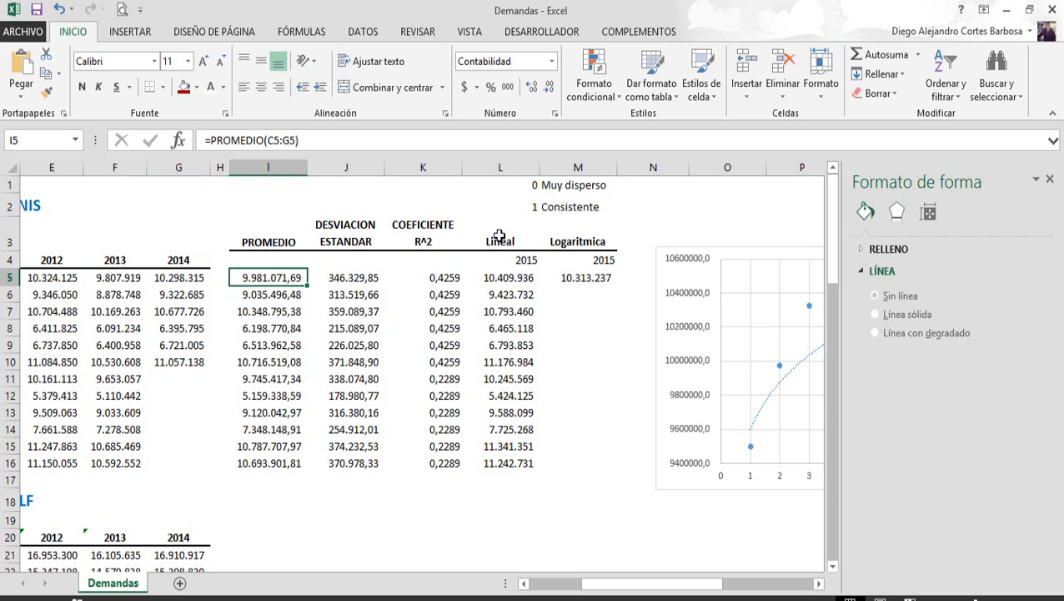
Compare the Lineal and Logaritmica forecasts in row 5 and check the trend line's R² against the scale in M1:M2
left_click(582, 241)
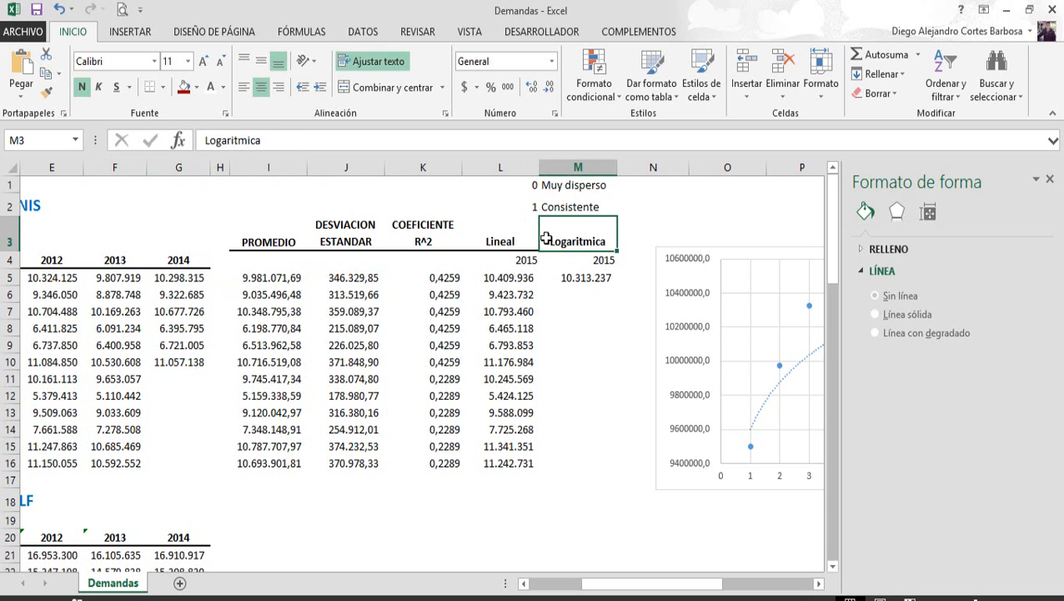
left_click(511, 277)
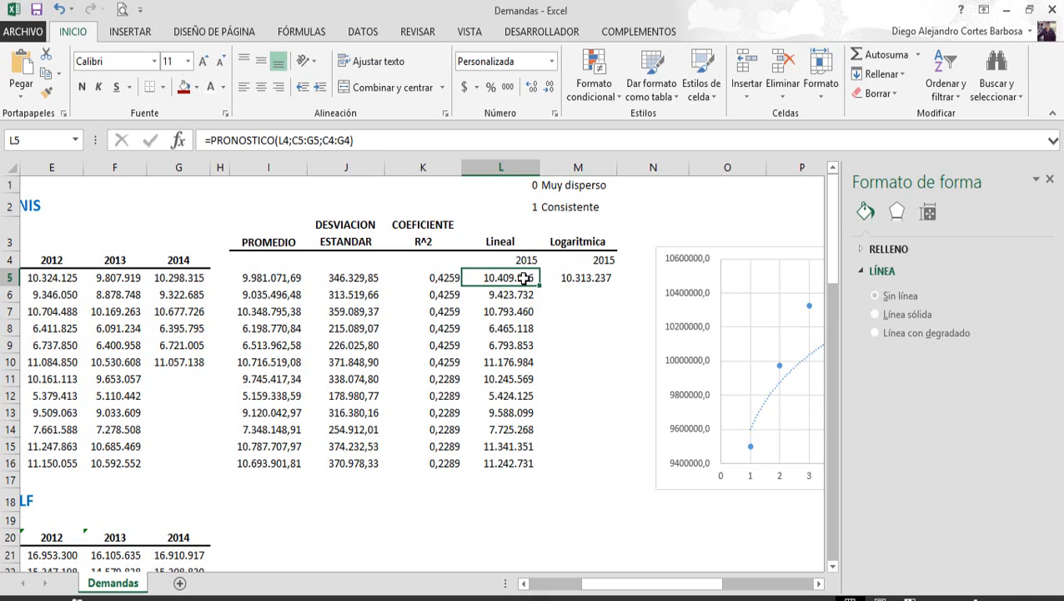
left_click(593, 278)
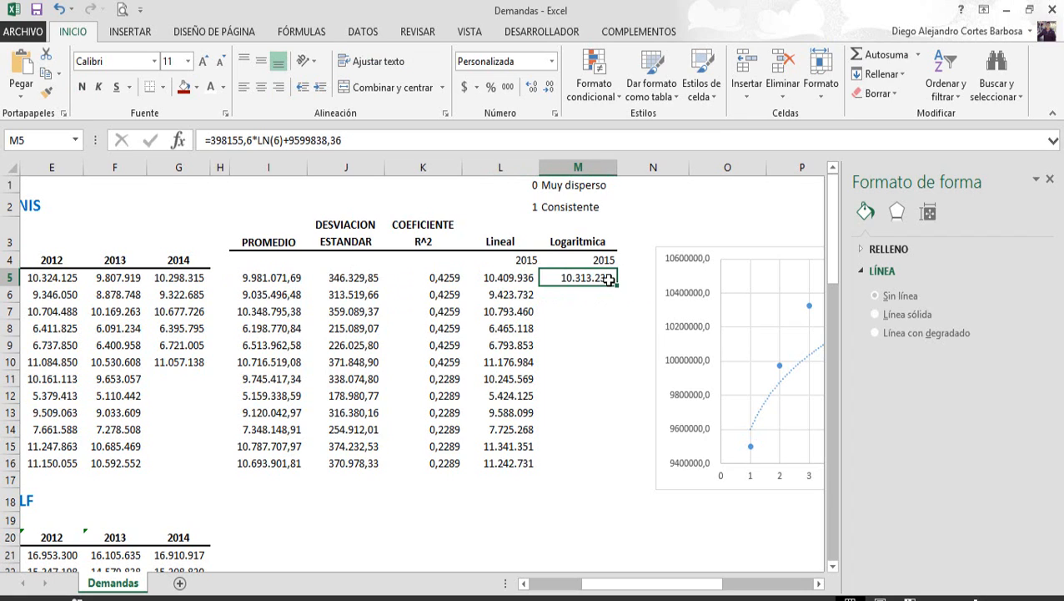
left_click(503, 279)
left_click(599, 284)
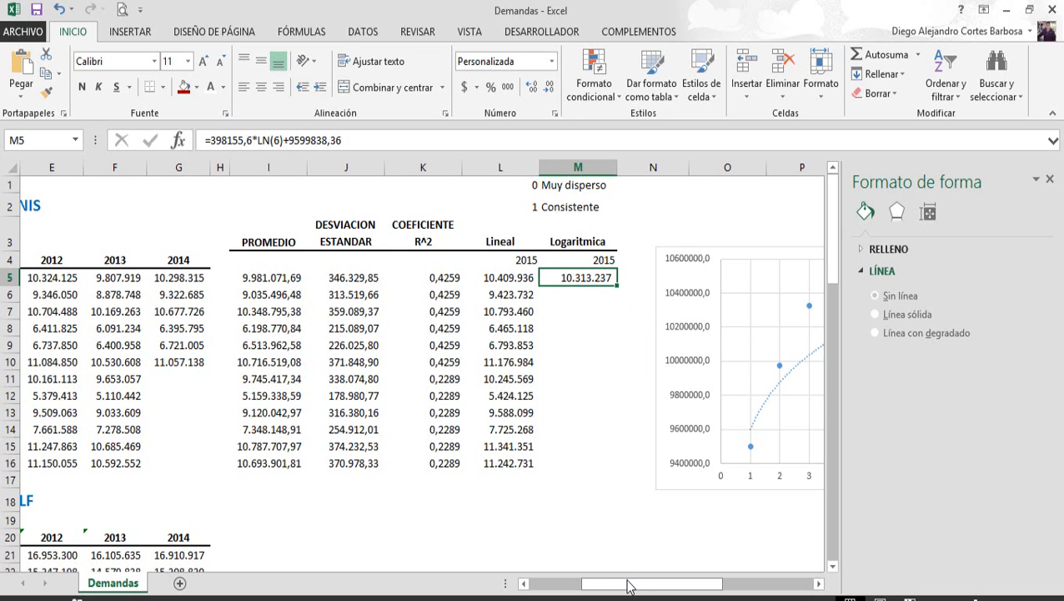
left_click_drag(629, 586, 684, 587)
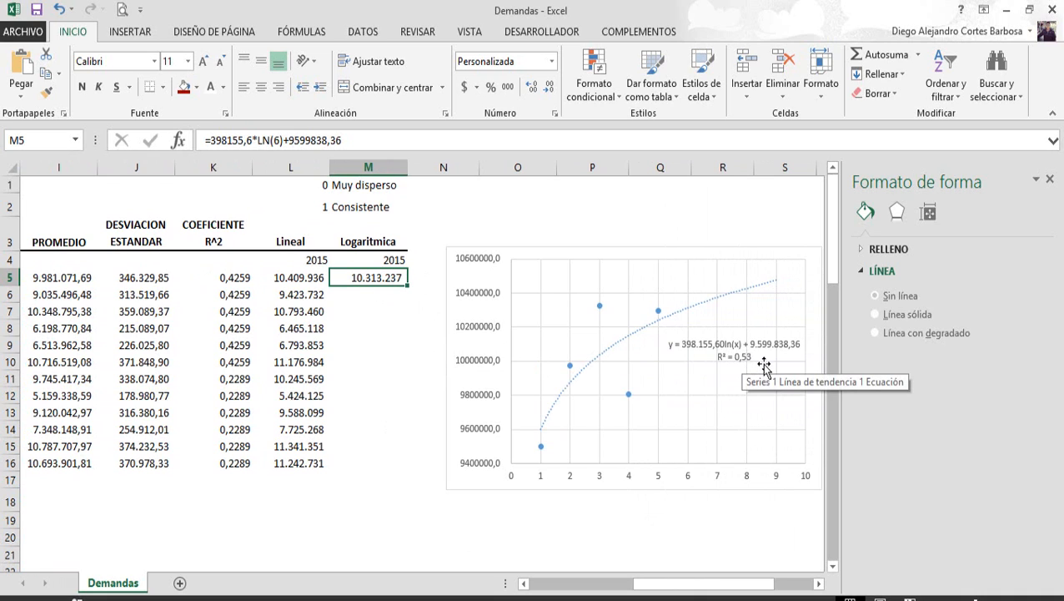
left_click(343, 207)
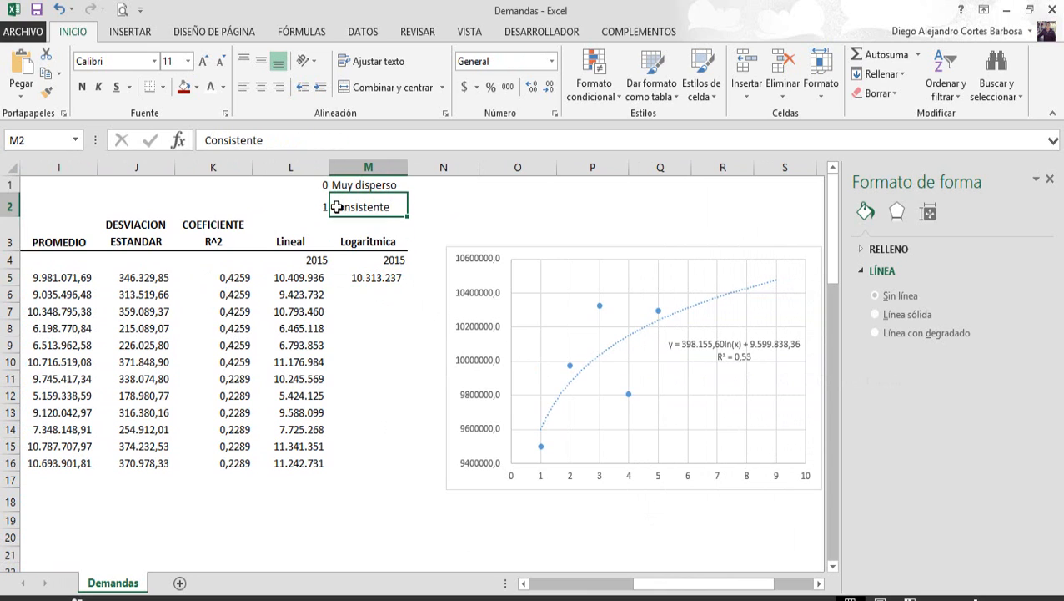
left_click(338, 185)
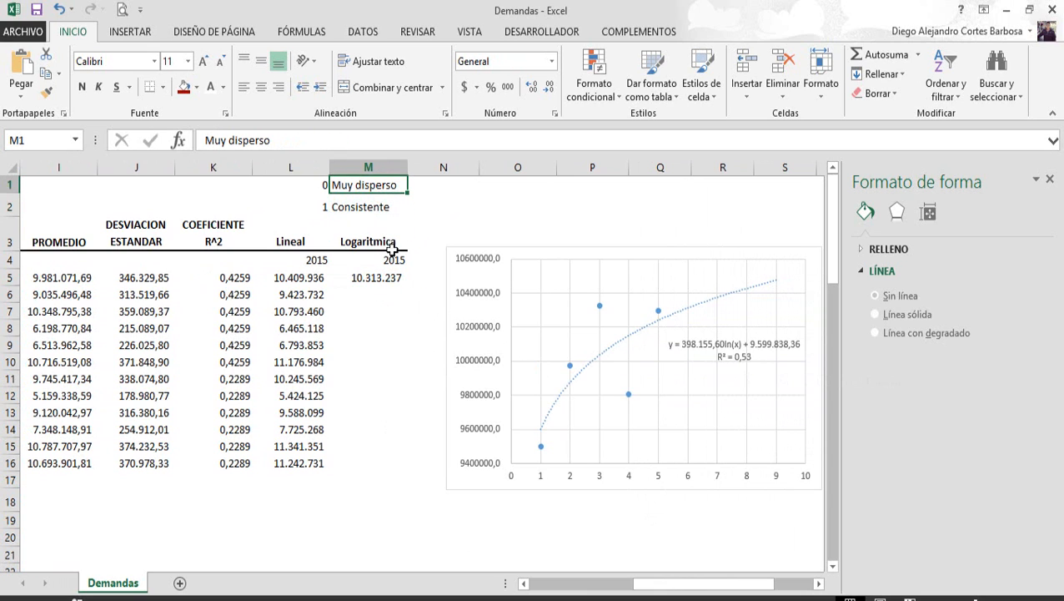
Narrow the scatter chart and shift its data series to C6:G6 to obtain the logarithmic trend line equation for row 6
left_click_drag(447, 247, 497, 242)
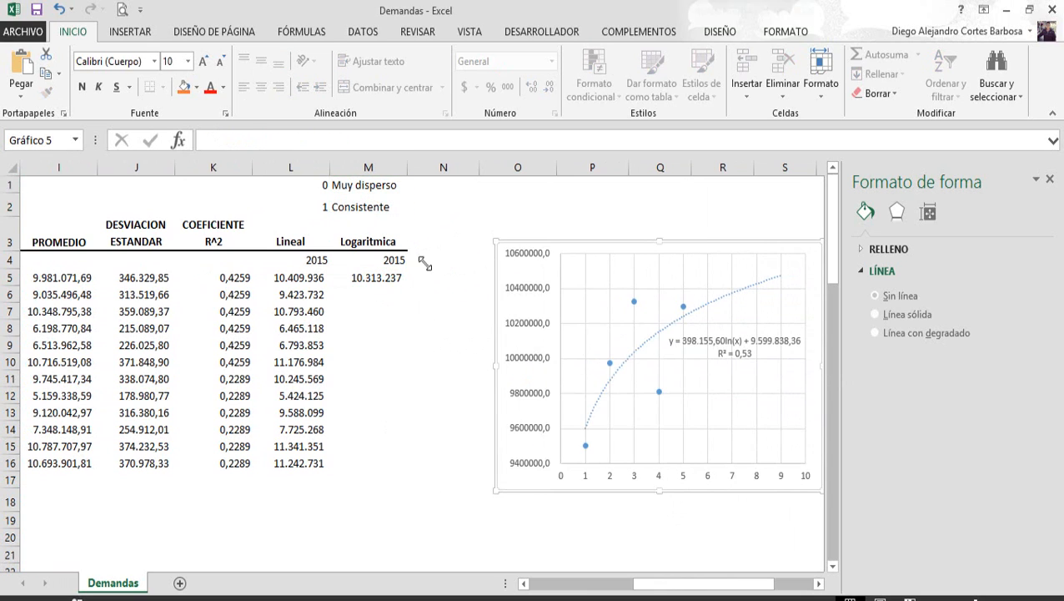
left_click(381, 282)
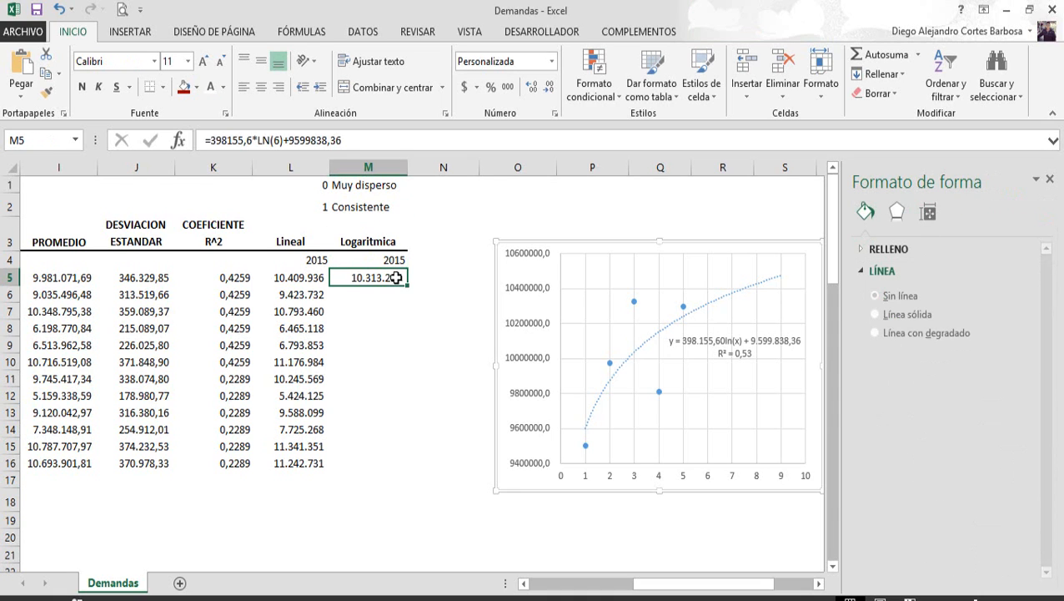
left_click(634, 302)
left_click_drag(714, 584, 617, 589)
left_click_drag(387, 280, 395, 294)
left_click_drag(567, 584, 676, 586)
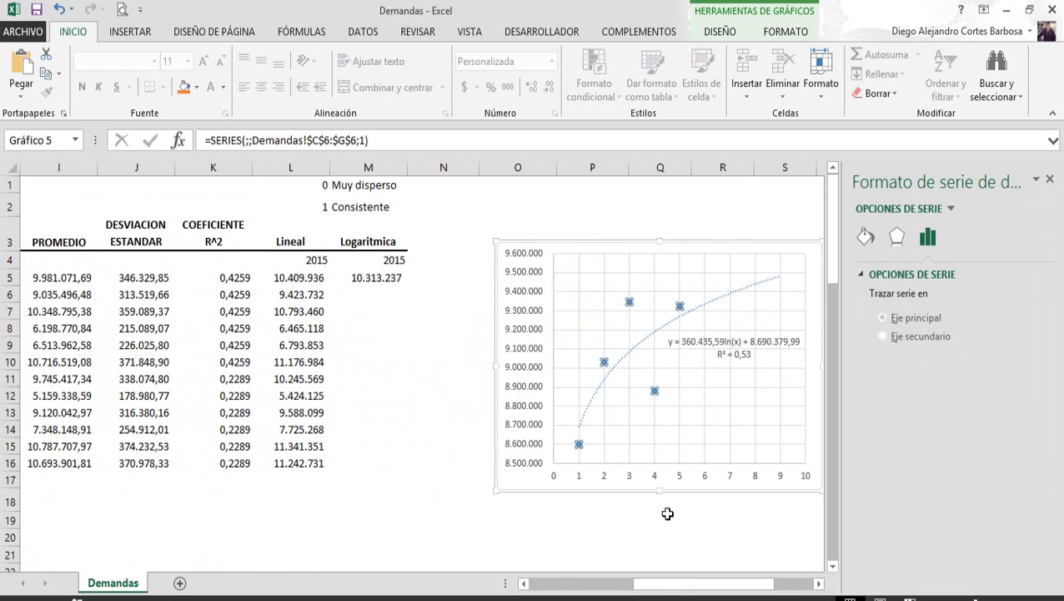
left_click(740, 348)
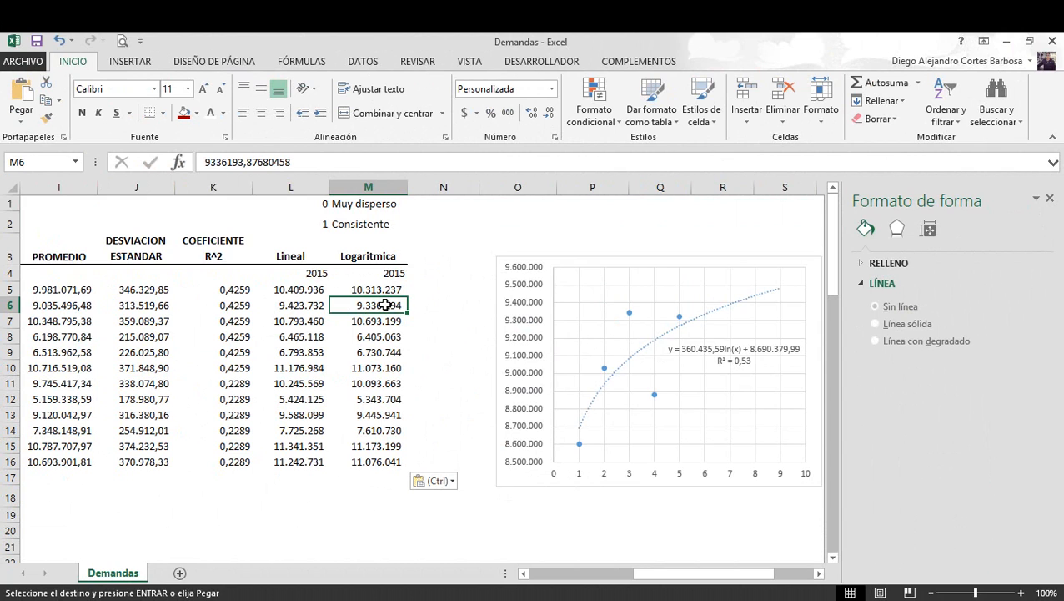
Review the Logaritmica forecasts in M3:M16 beside the demand history, then move the chart further from the table and select N3
left_click_drag(385, 305, 381, 461)
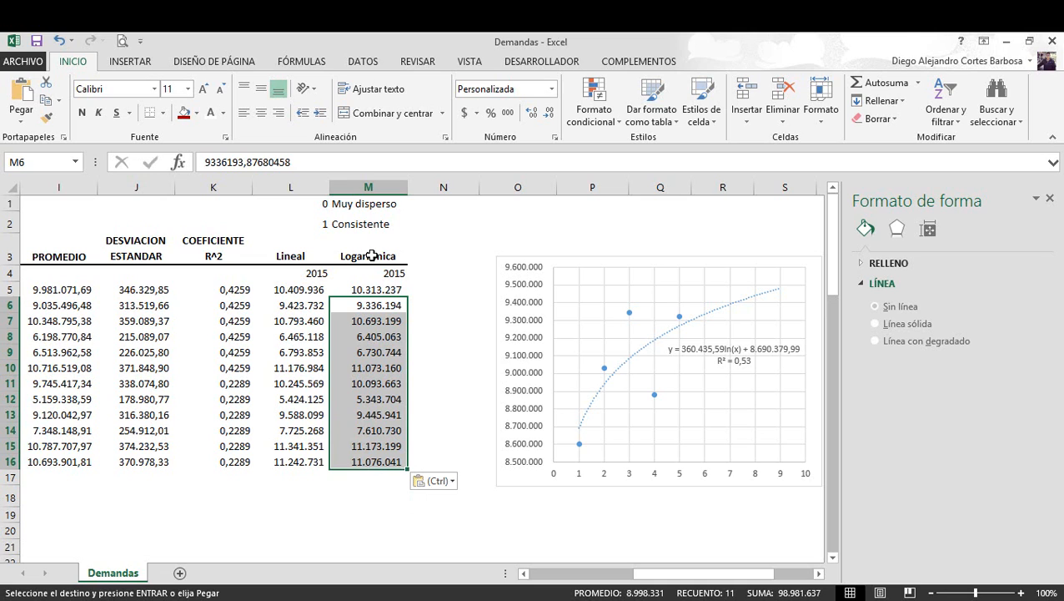
left_click_drag(372, 256, 383, 462)
left_click_drag(650, 574, 574, 583)
key("ctrl+v")
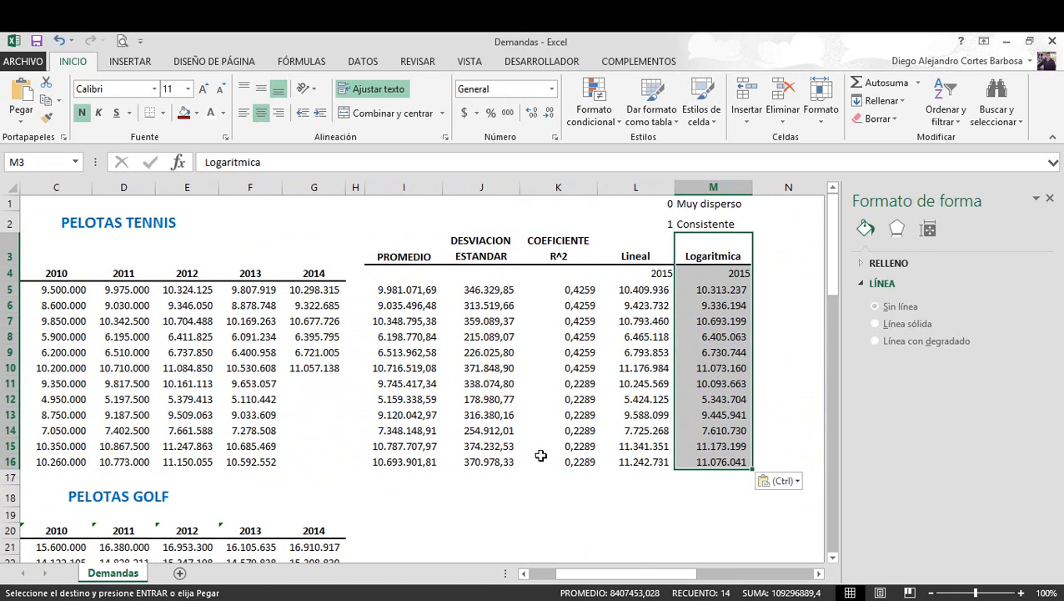
left_click_drag(572, 584, 659, 576)
key("ctrl+v")
left_click_drag(535, 256, 612, 262)
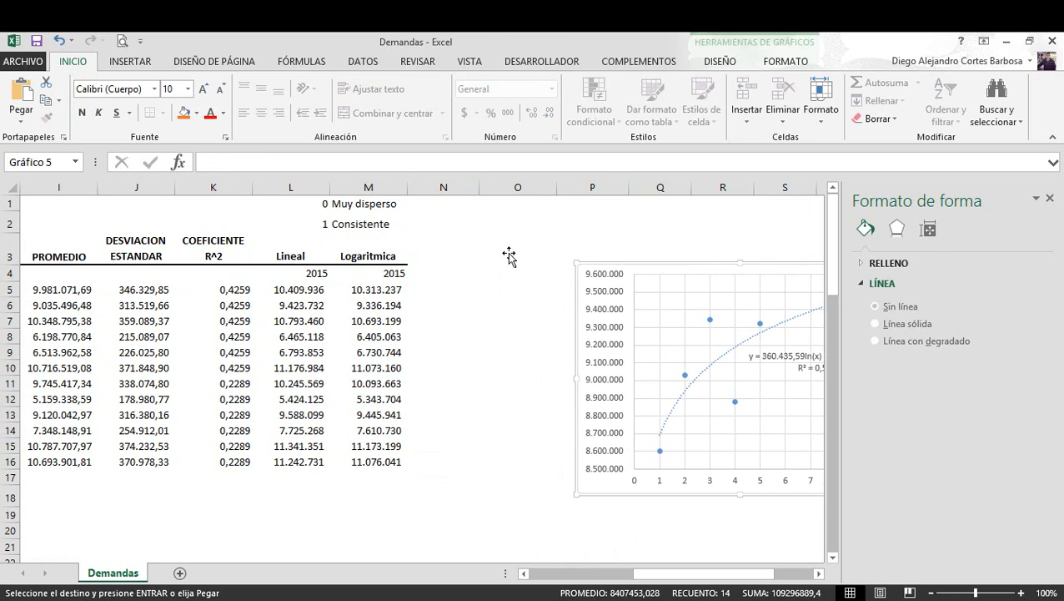
left_click(426, 260)
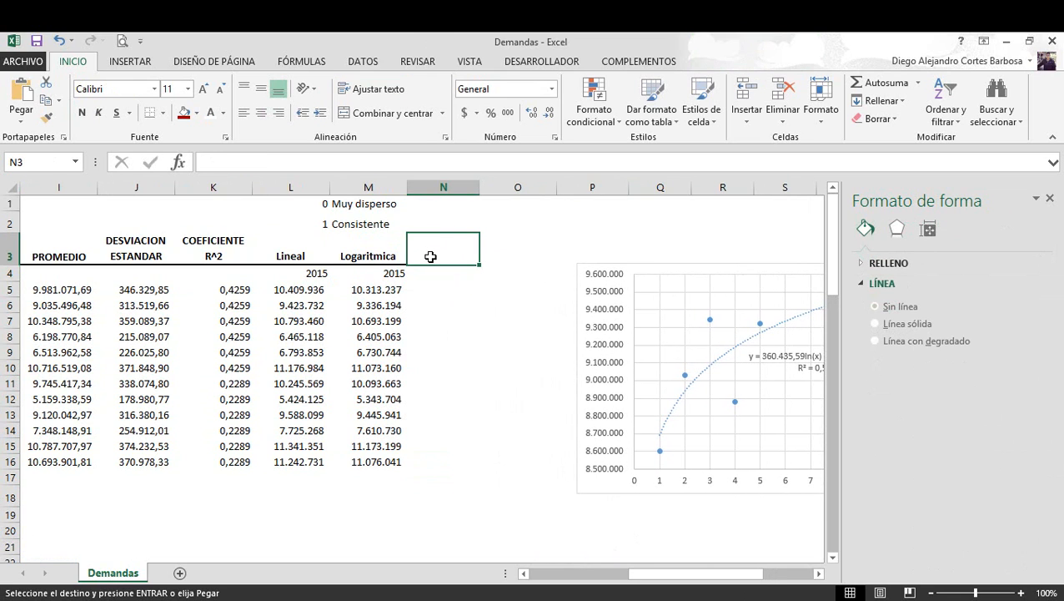
Add a "Percentil" heading in N3 and give it the same formatting as the Logaritmica heading in M3
type("Percentil")
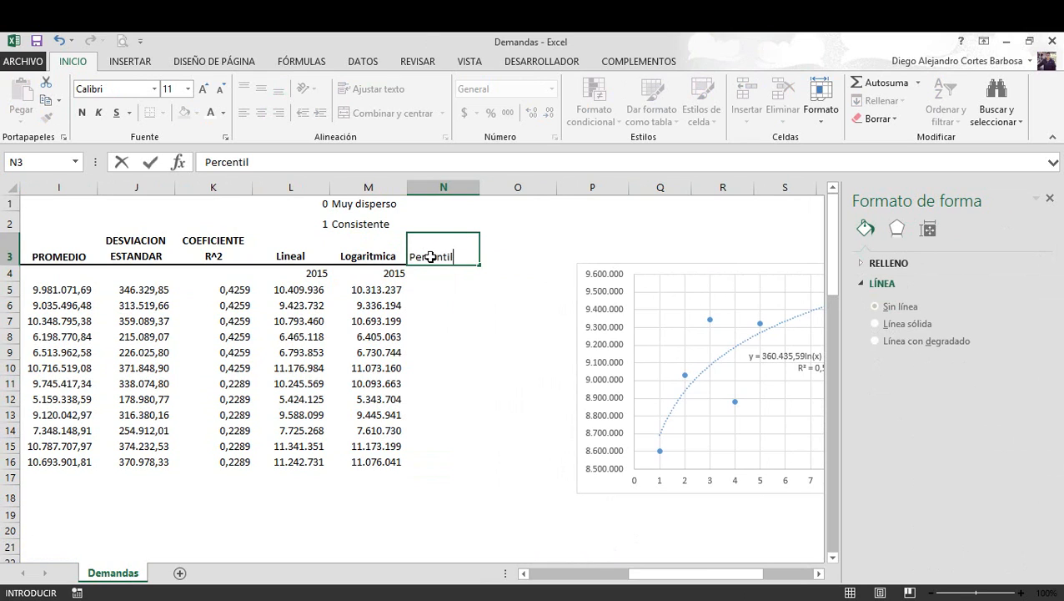
key("Return")
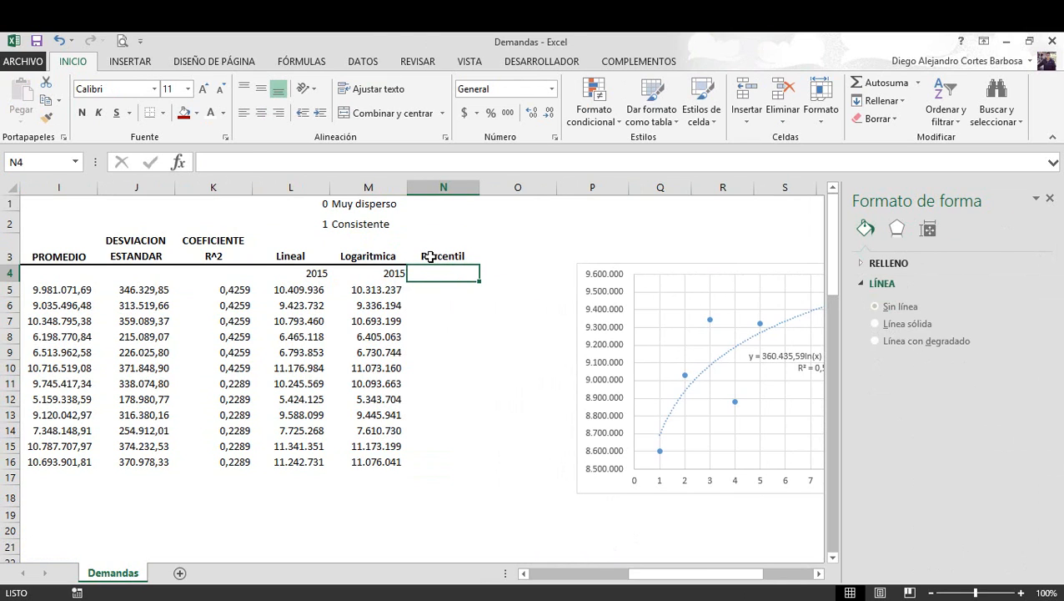
left_click(430, 257)
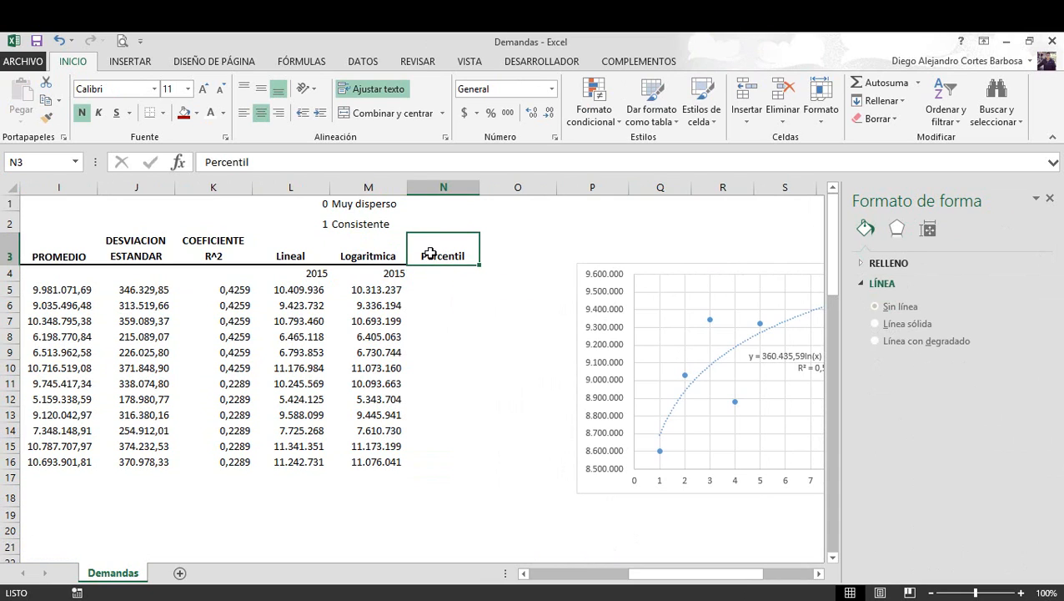
left_click(351, 252)
left_click(46, 117)
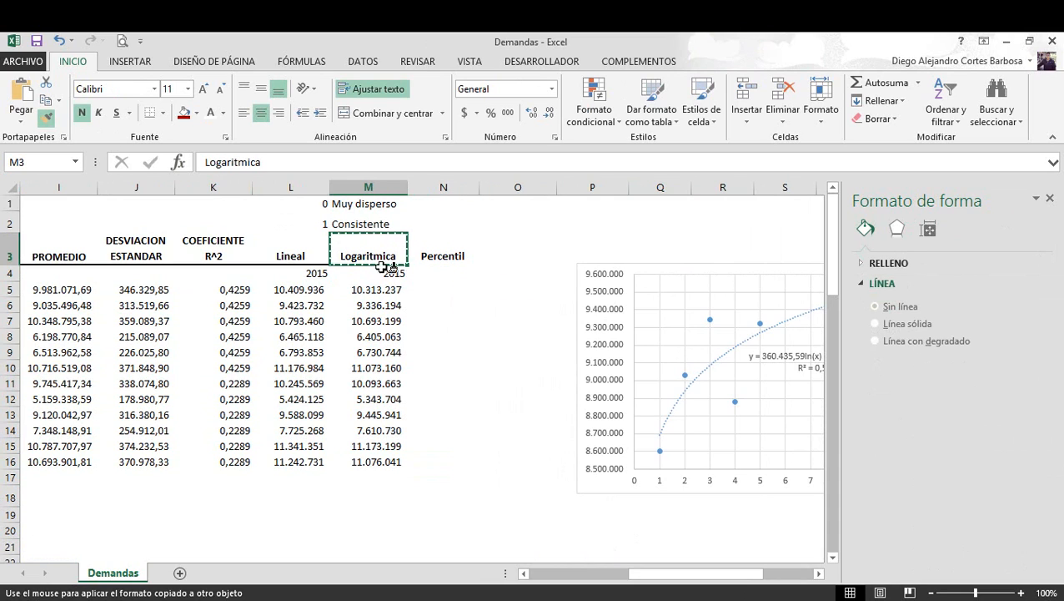
left_click(435, 254)
Calculate the January percentile in N5 with =PERCENTIL.INC(C5:G5;0,95)
left_click(432, 285)
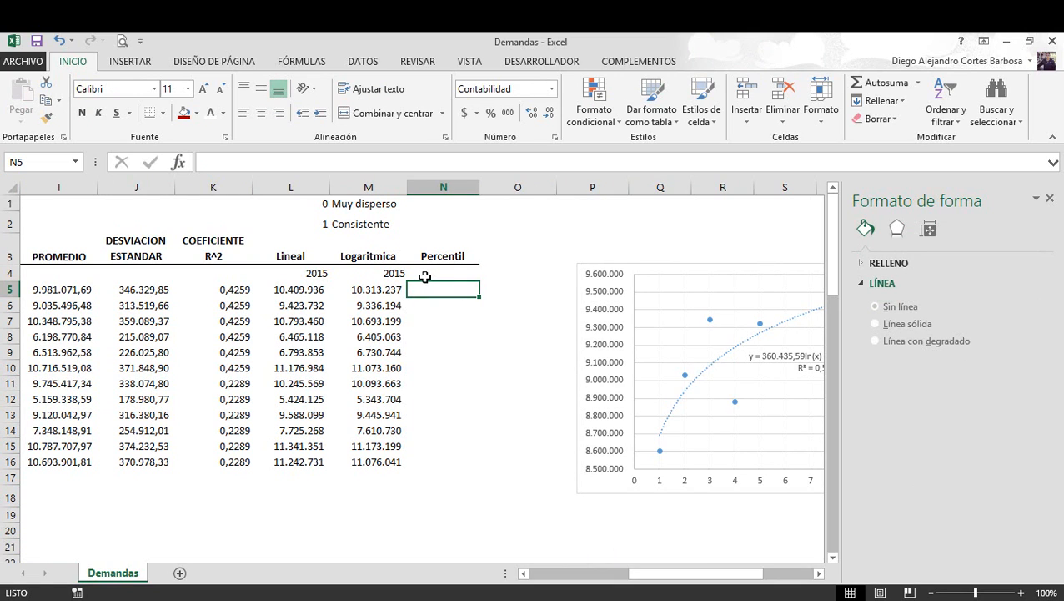
type("=")
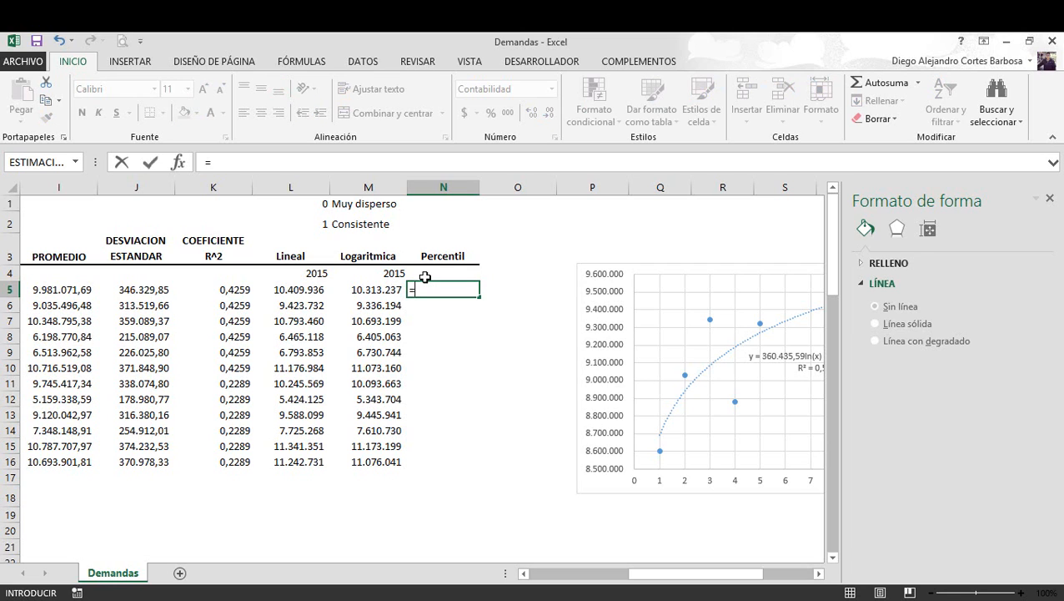
type("perce")
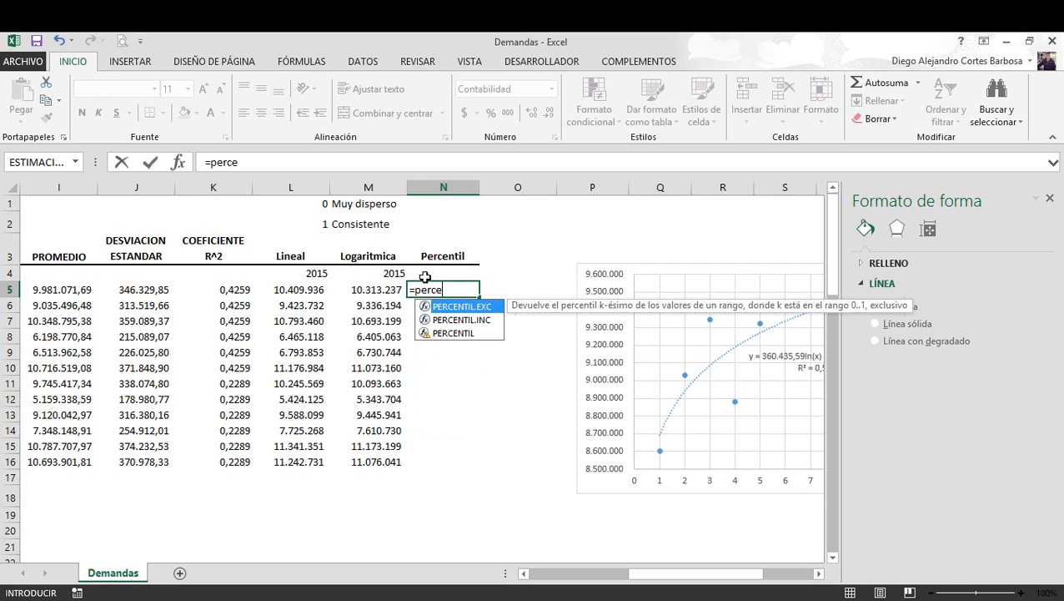
left_click(472, 322)
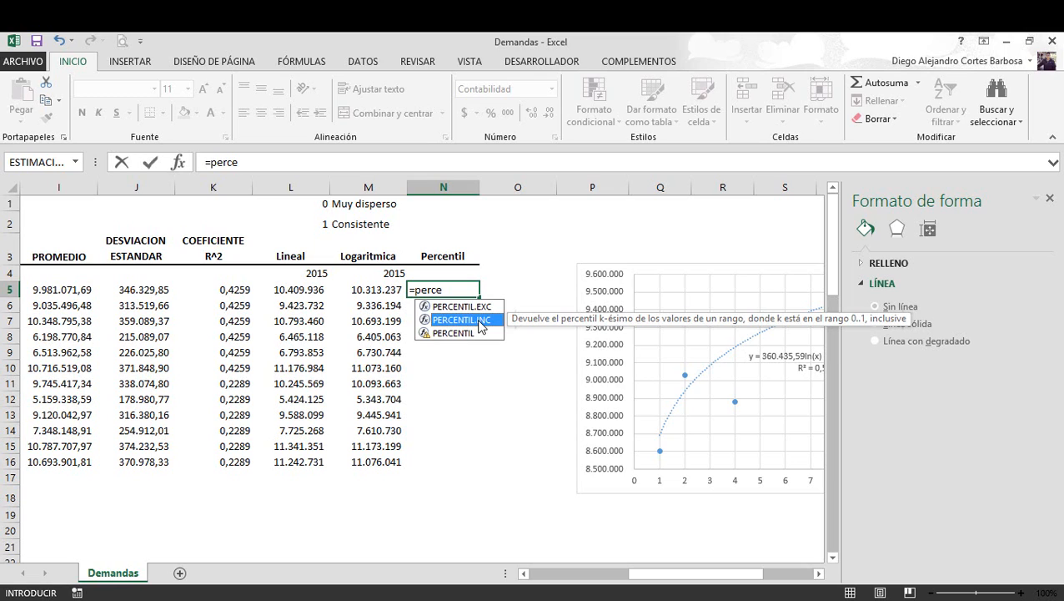
double_click(479, 321)
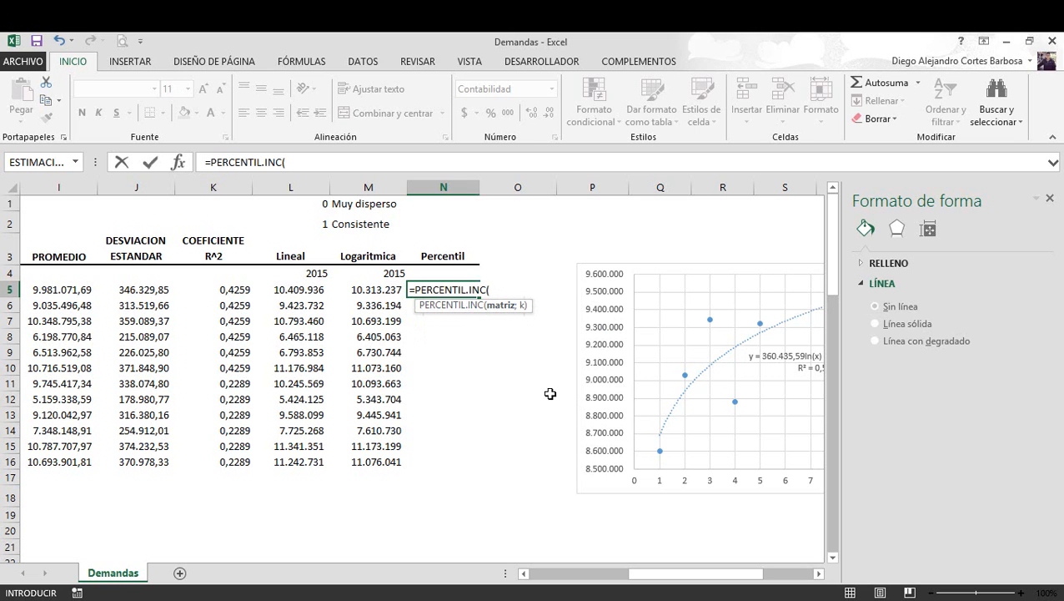
left_click_drag(648, 575, 537, 576)
left_click_drag(154, 292, 404, 290)
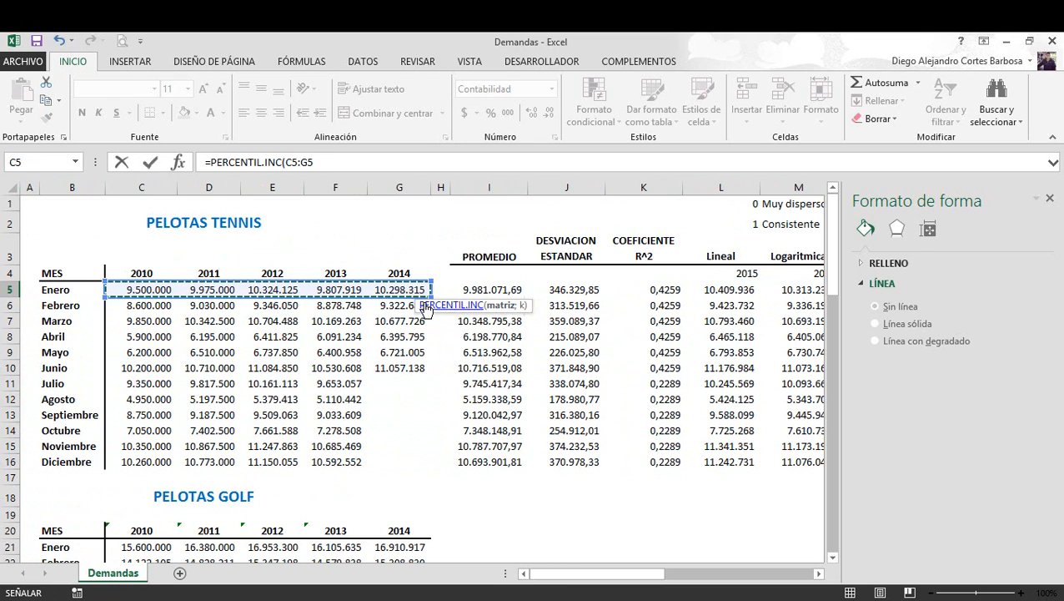
type(";")
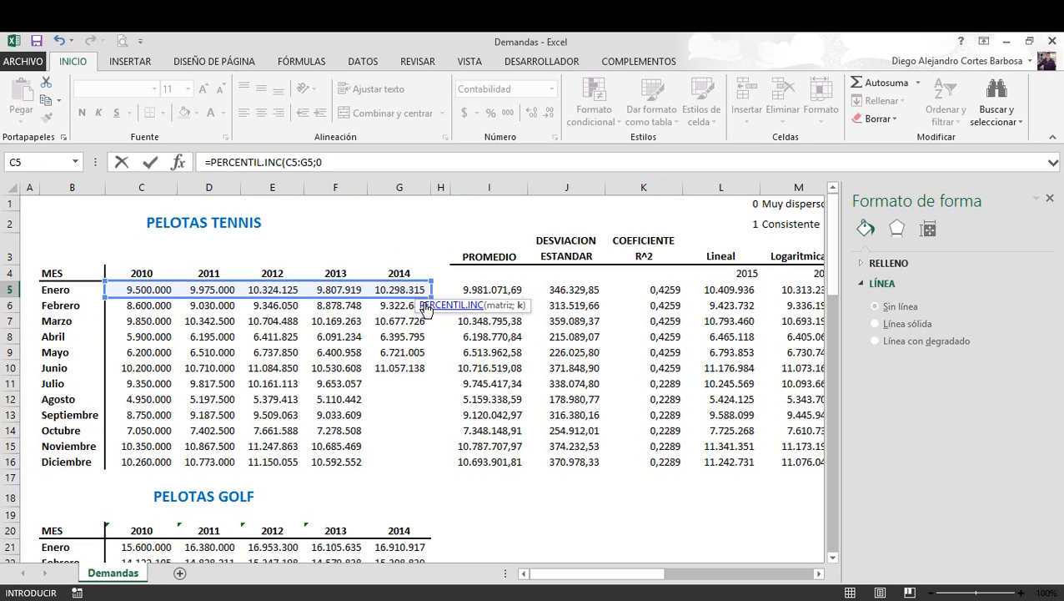
type("0,95)")
key("Return")
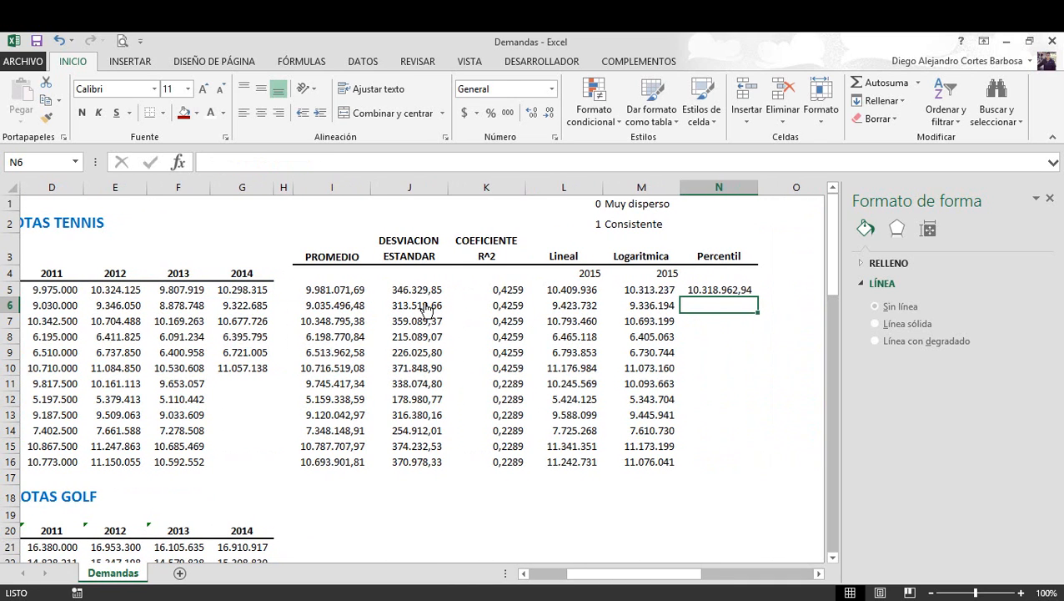
Check the k argument of the percentile formula in N5 and compare its result with the Logaritmica forecast in M5
key("Up")
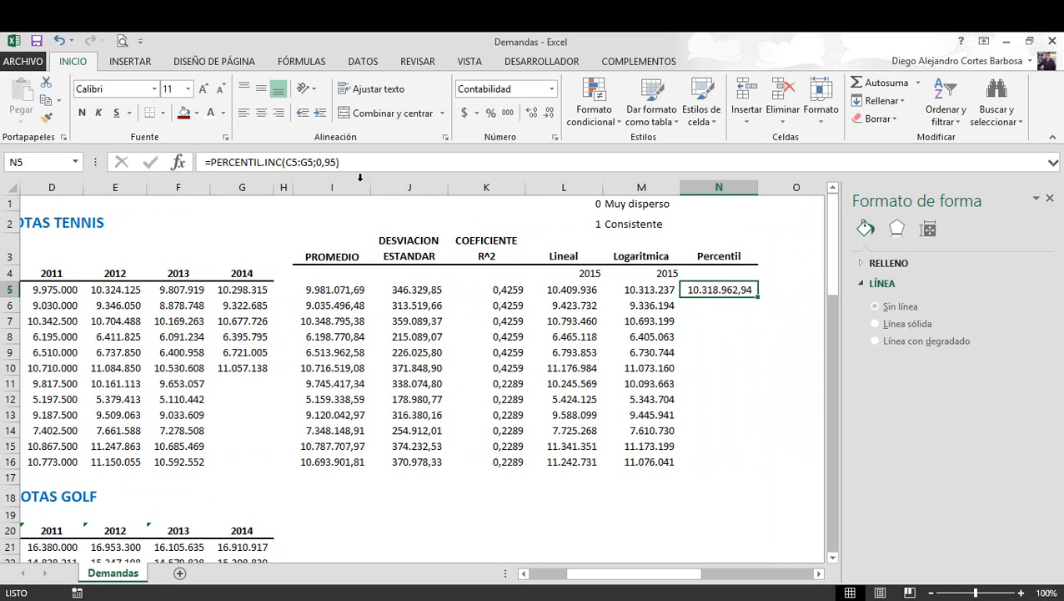
left_click(338, 162)
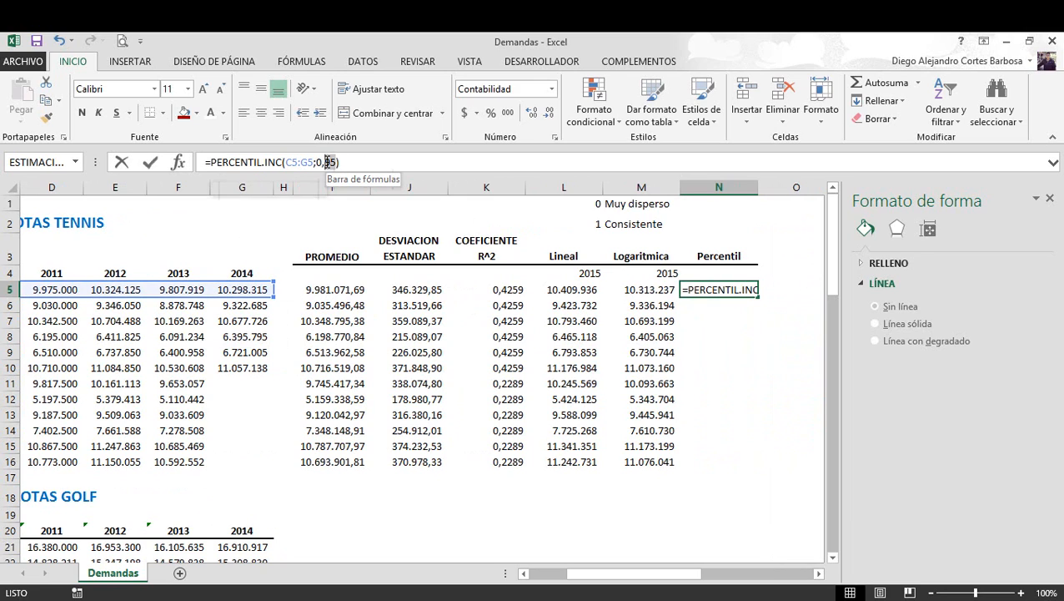
key("Escape")
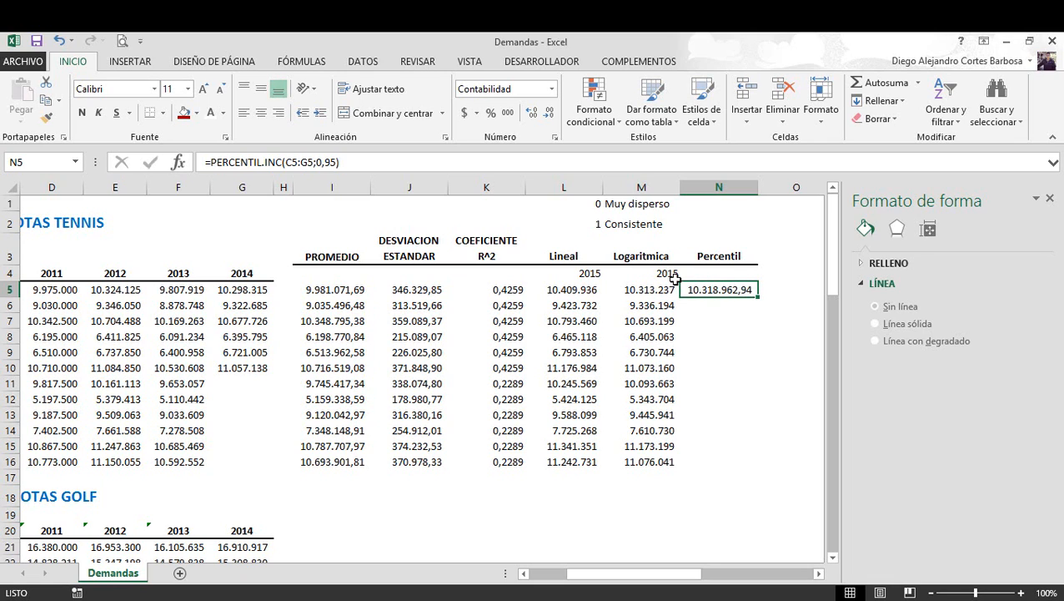
left_click(645, 289)
left_click(728, 289)
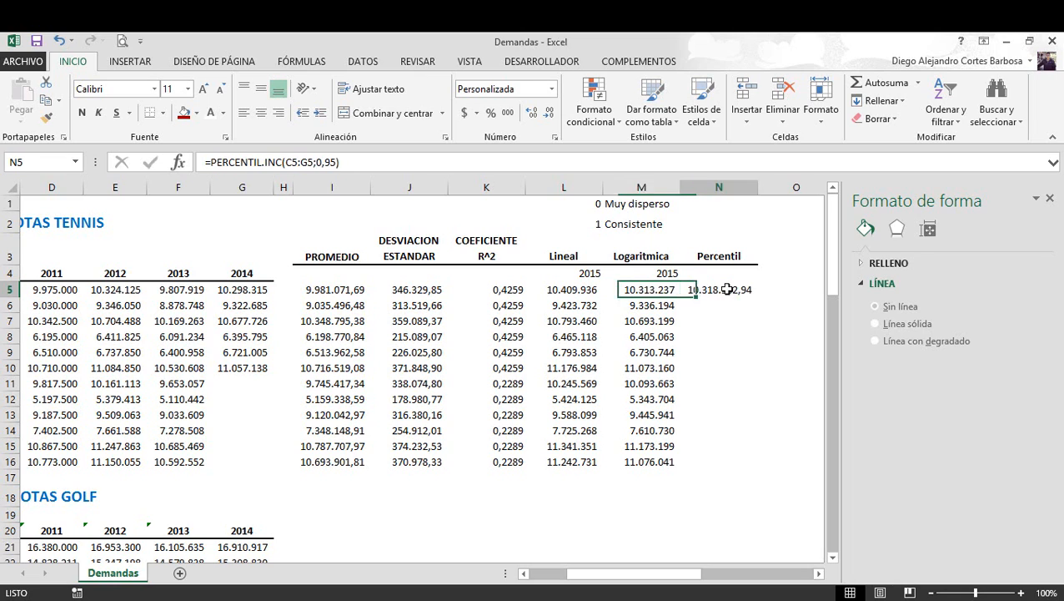
left_click(650, 289)
left_click(727, 289)
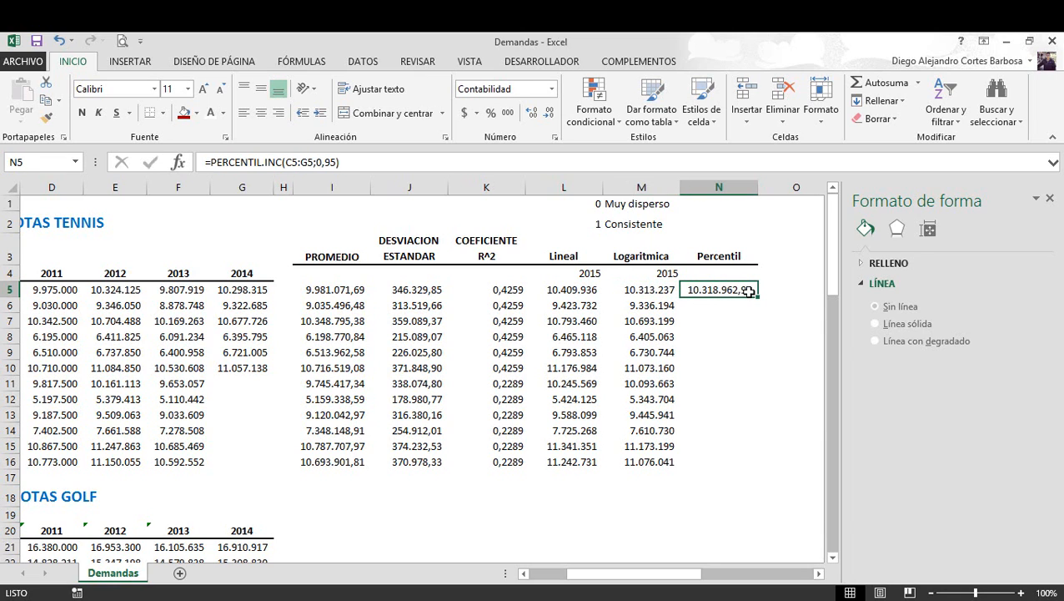
left_click(663, 288)
Set the k argument of the percentile formula in N5 to 0,90
left_click(712, 291)
left_click(335, 161)
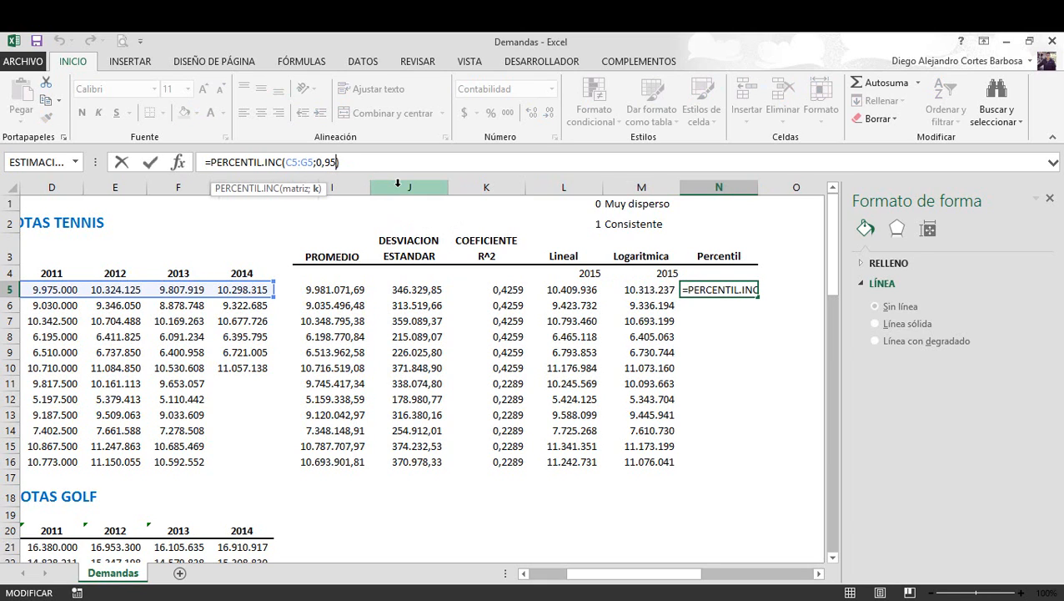
key("BackSpace")
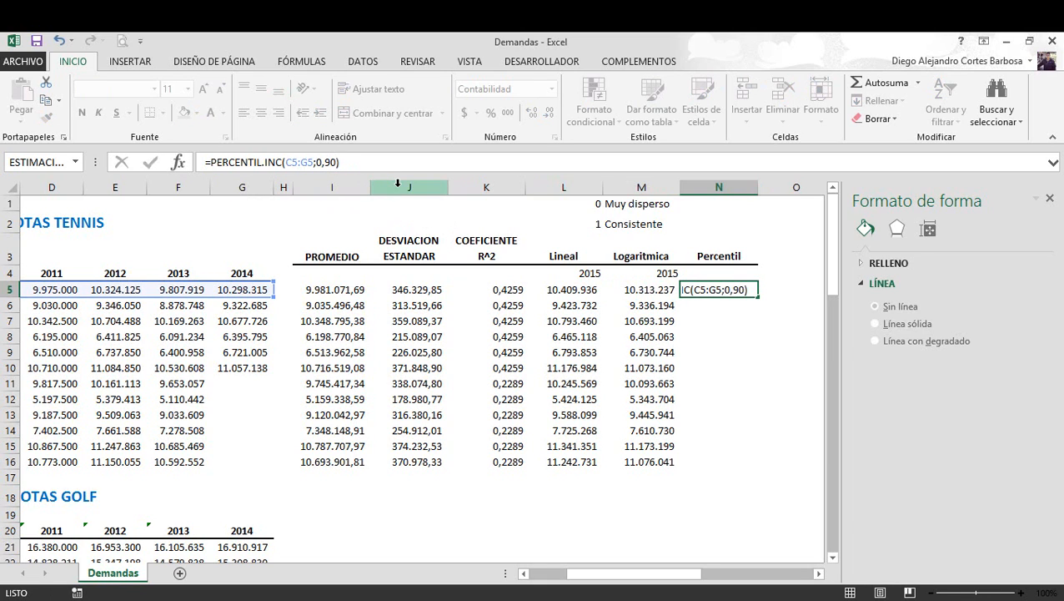
key("Return")
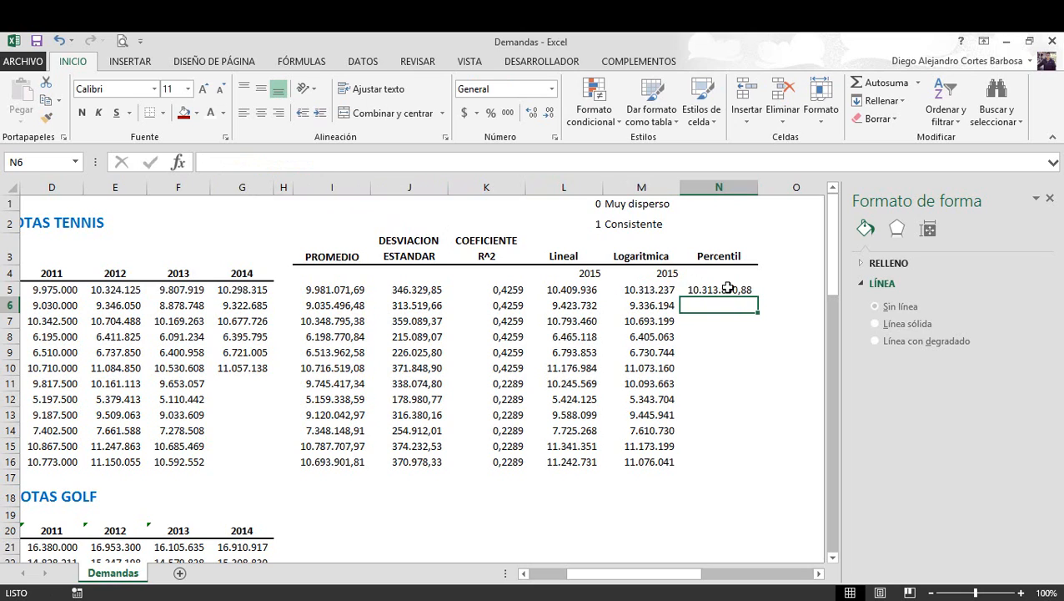
Compare N5 with M5, then fill the percentile formula from N5 down to N16
left_click(729, 288)
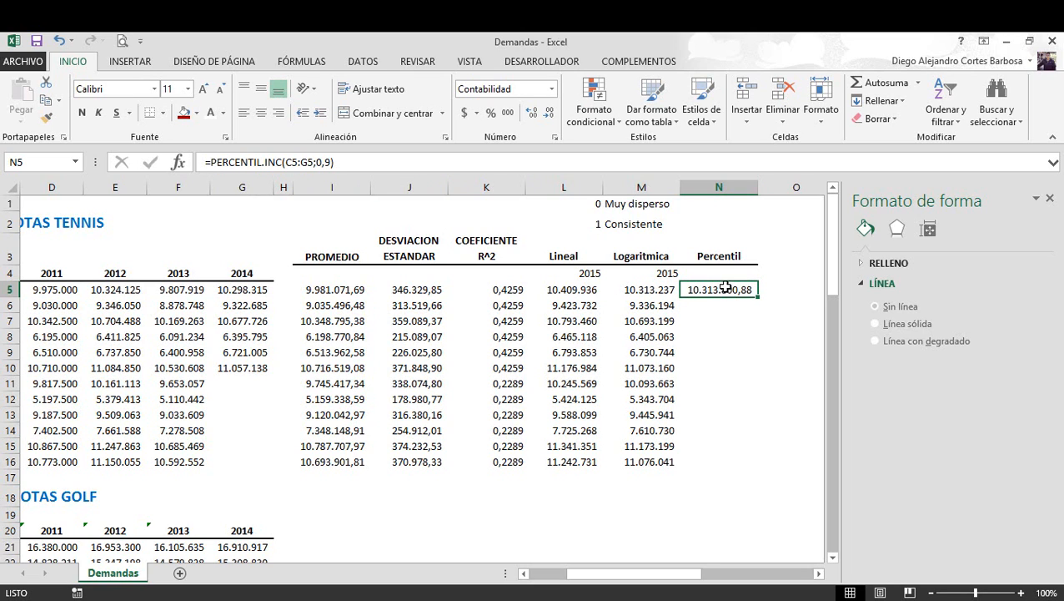
left_click(656, 286)
left_click(730, 291)
left_click_drag(759, 297, 738, 473)
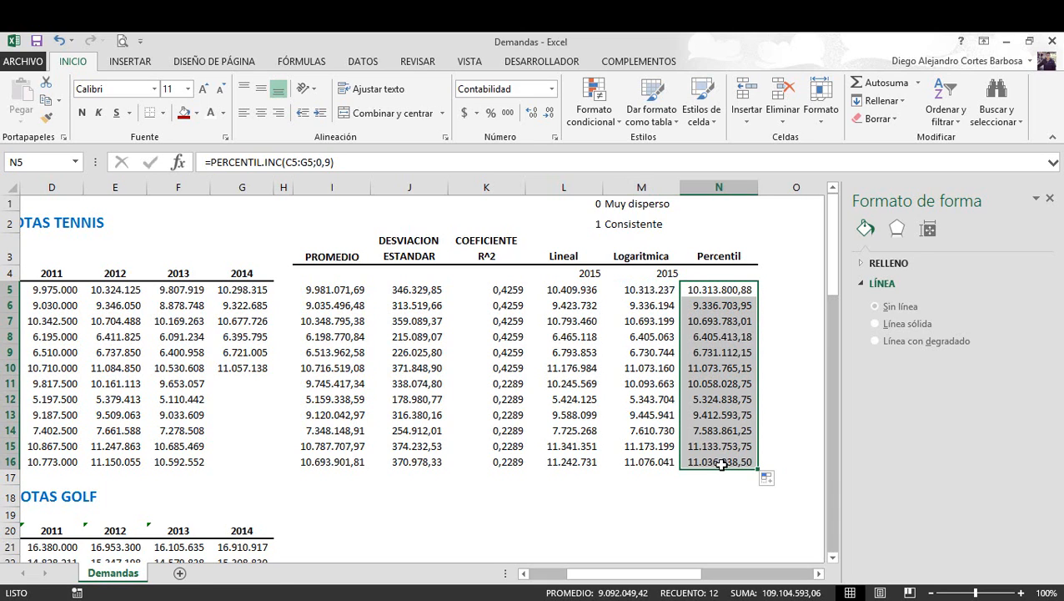
Compare the Percentil results with the Logaritmica forecasts month by month, from row 16 up to row 10
left_click(722, 463)
left_click(646, 460)
left_click(701, 449)
left_click(656, 434)
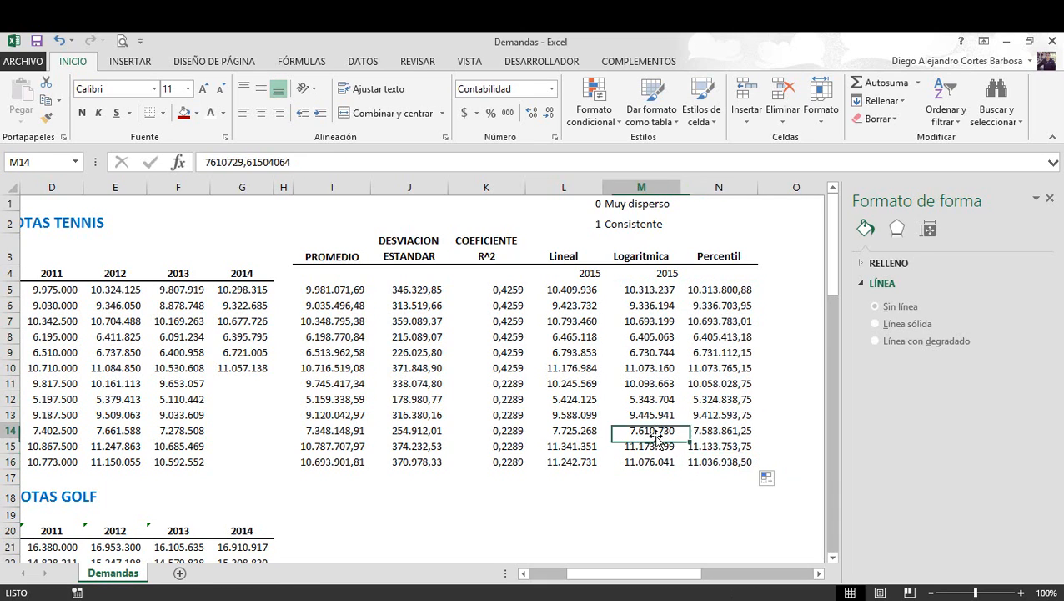
left_click(697, 432)
left_click(697, 416)
left_click(659, 414)
left_click(686, 412)
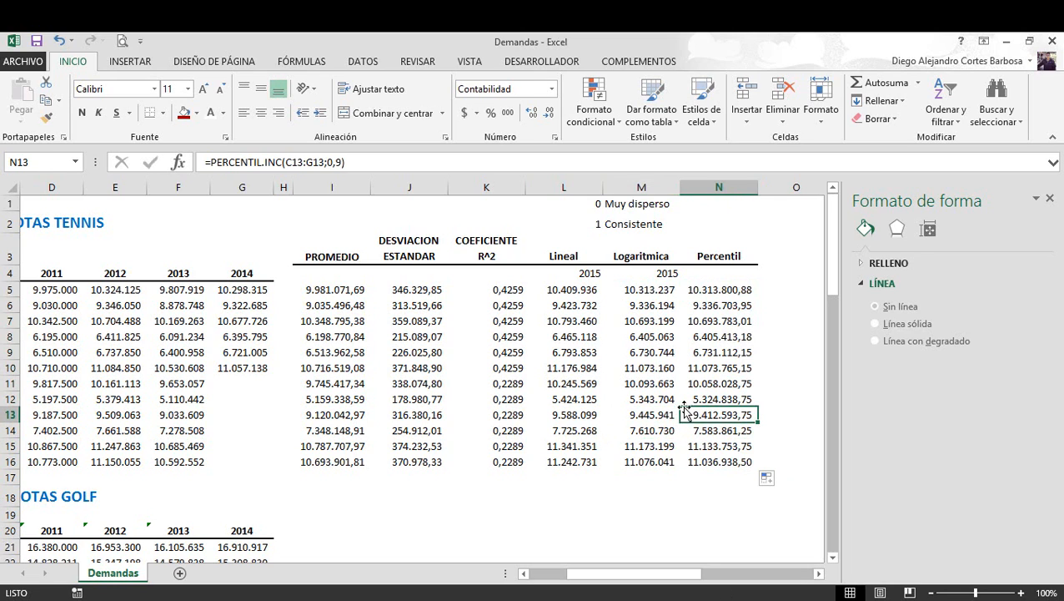
left_click(654, 399)
left_click(709, 399)
left_click(641, 366)
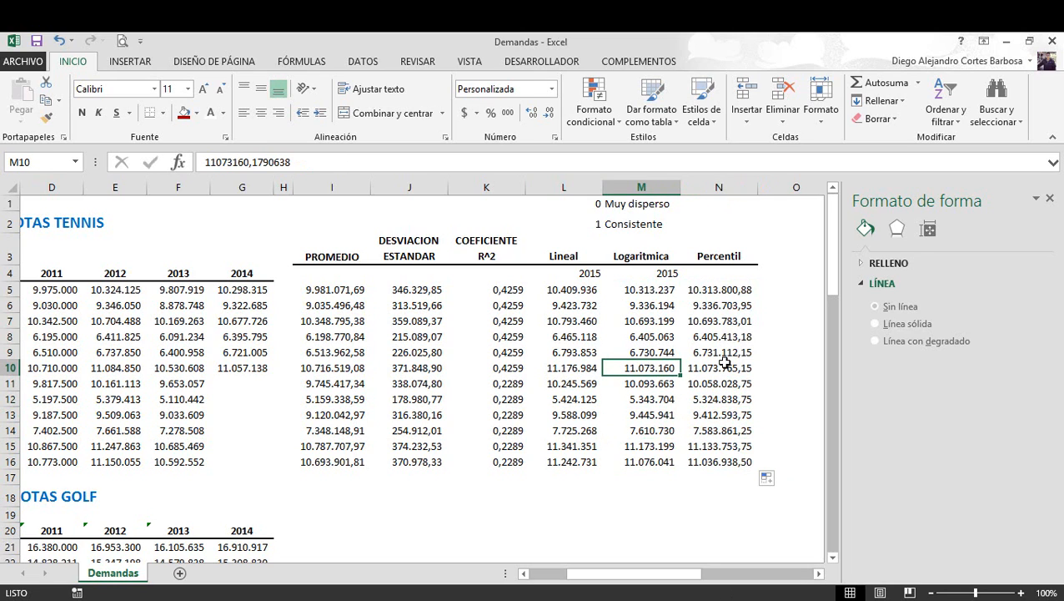
left_click(722, 363)
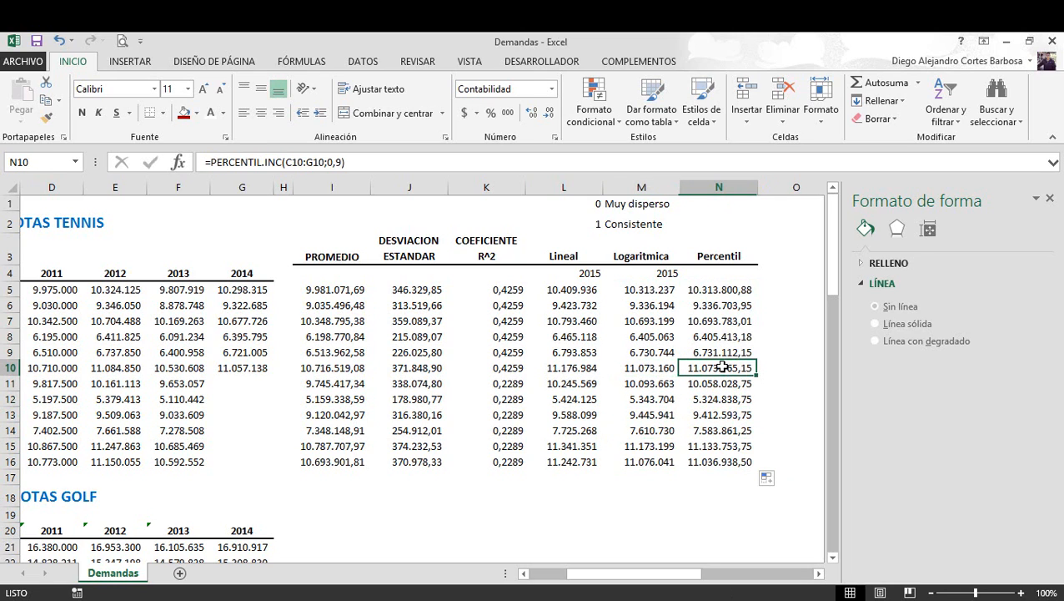
Enter the year 2015 in N4 under the Percentil heading
left_click(716, 260)
left_click(709, 274)
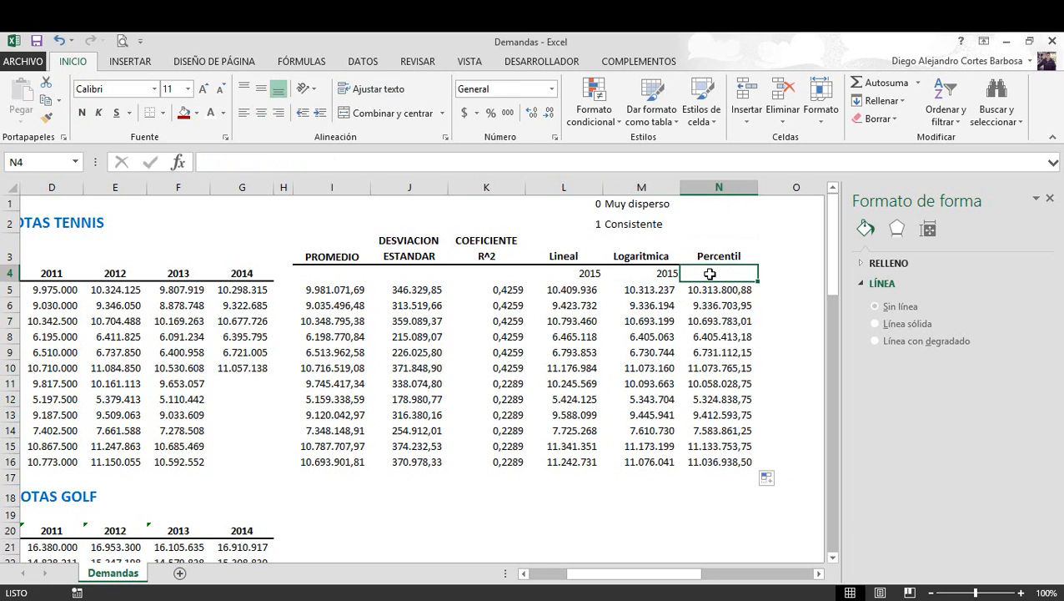
type("2015")
key("Return")
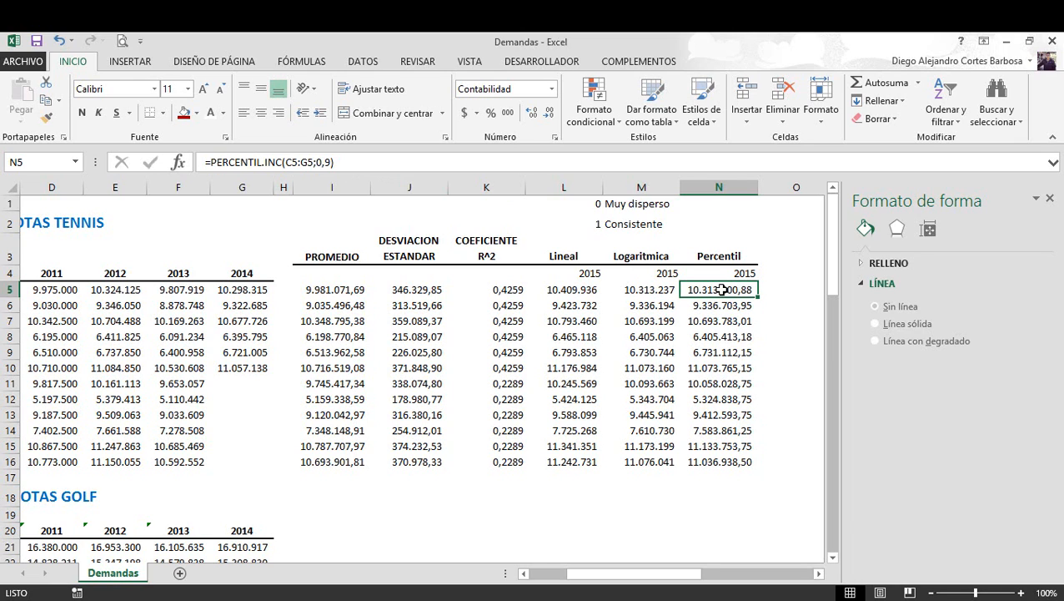
Review the Percentil, Logaritmica and Lineal forecast columns for 2015 in rows 3 to 16
left_click_drag(713, 292, 705, 459)
left_click(708, 298)
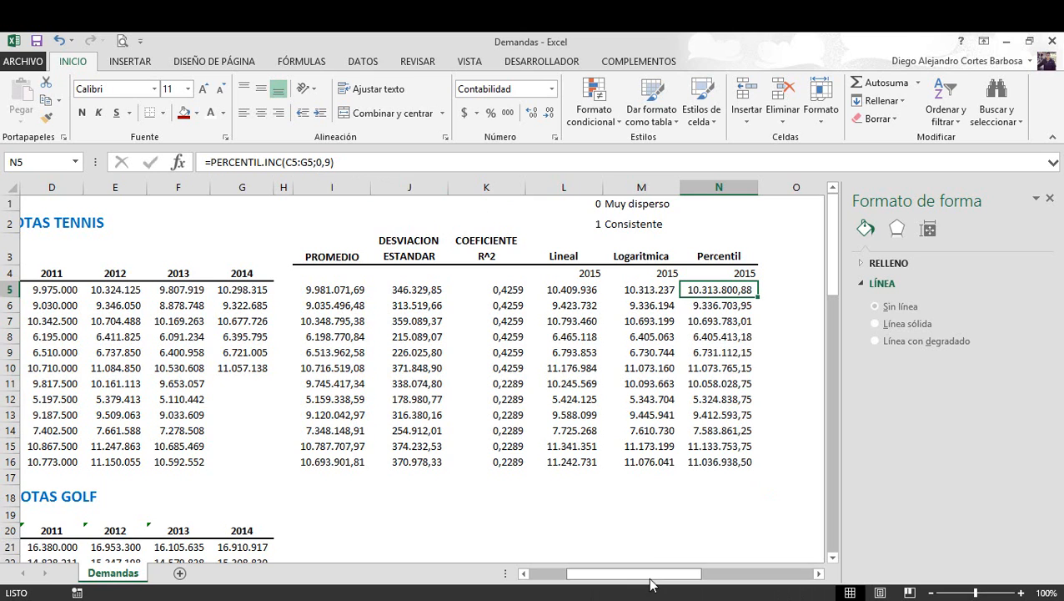
mouse_move(654, 577)
left_mouse_down()
mouse_move(683, 580)
mouse_move(657, 576)
left_mouse_up()
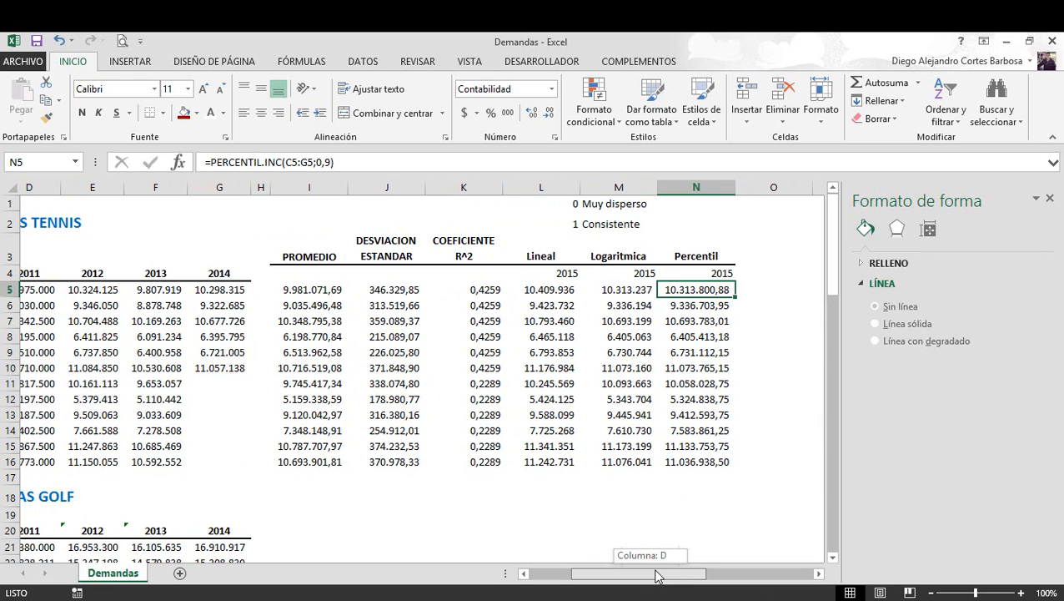
left_click_drag(657, 576, 655, 576)
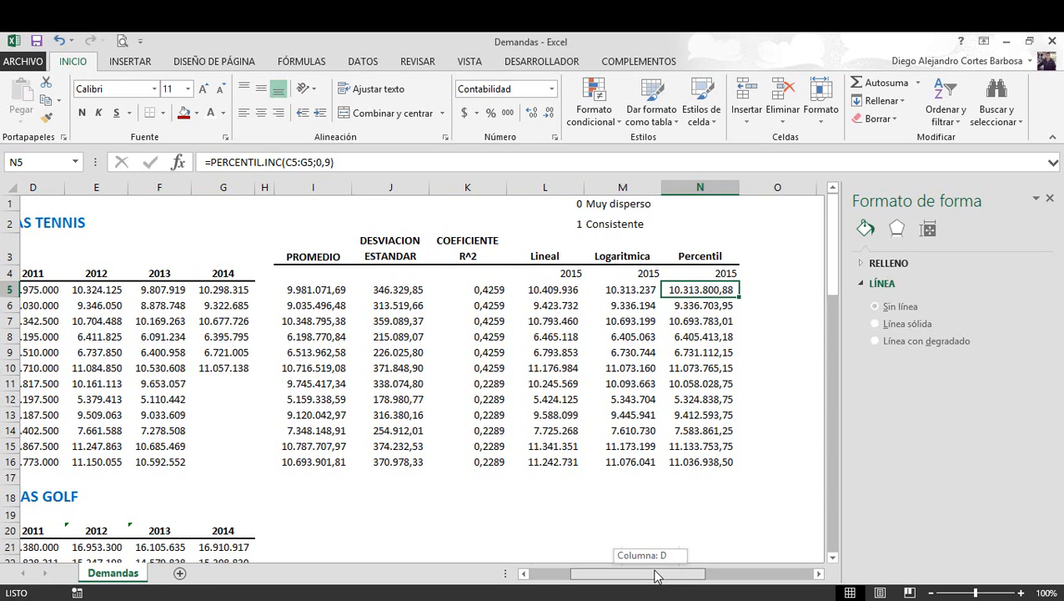
left_click_drag(655, 576, 651, 576)
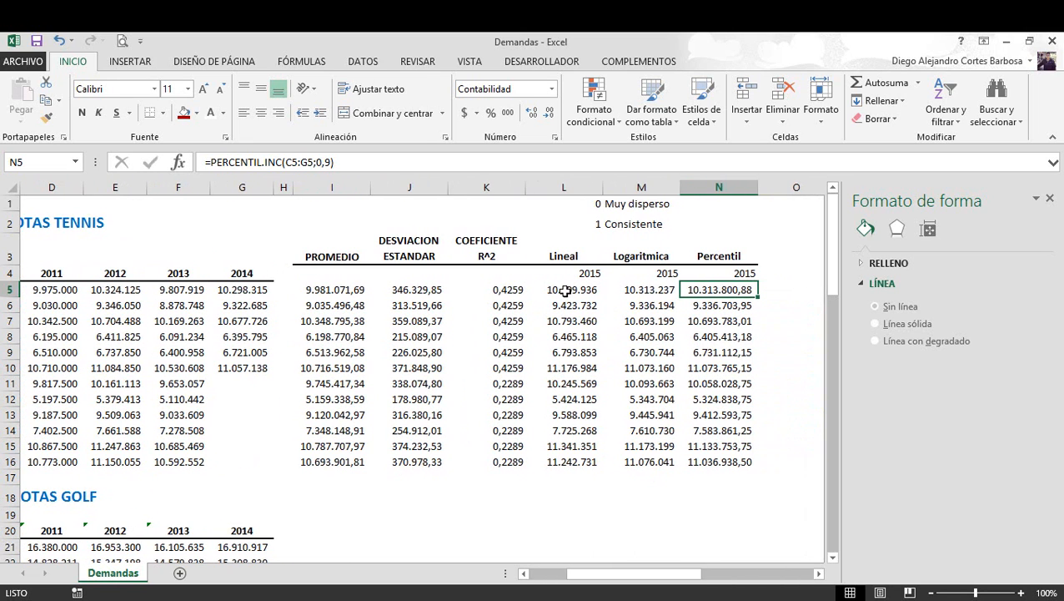
left_click_drag(718, 253, 716, 461)
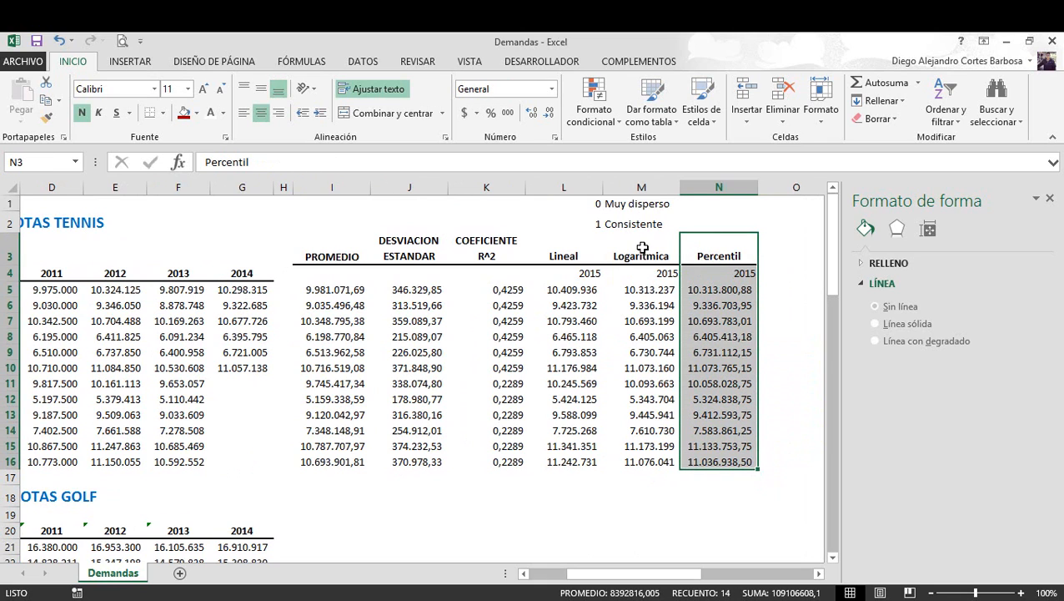
left_click_drag(642, 248, 625, 465)
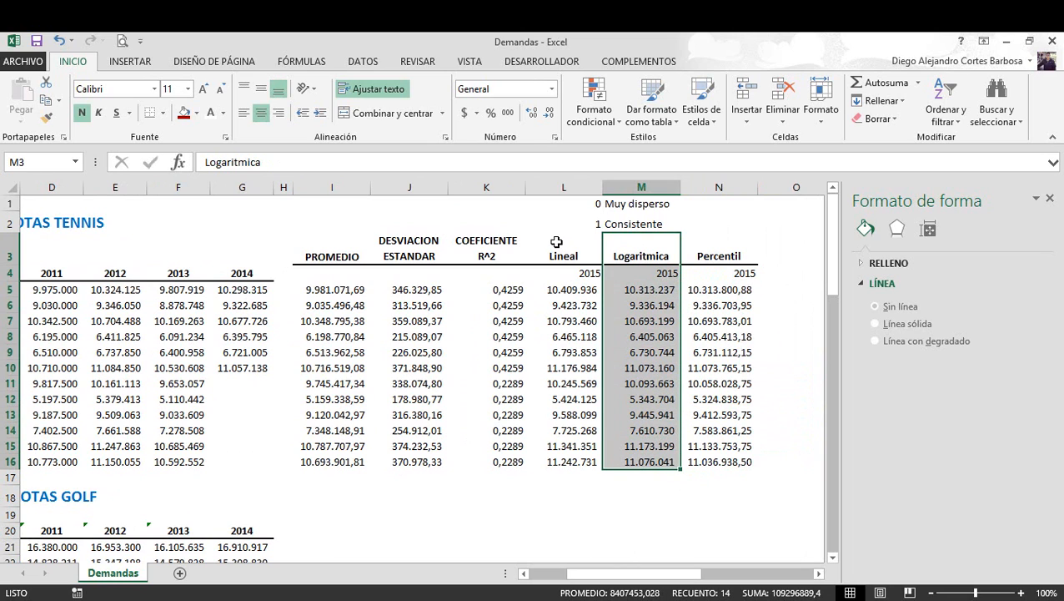
left_click_drag(564, 242, 560, 465)
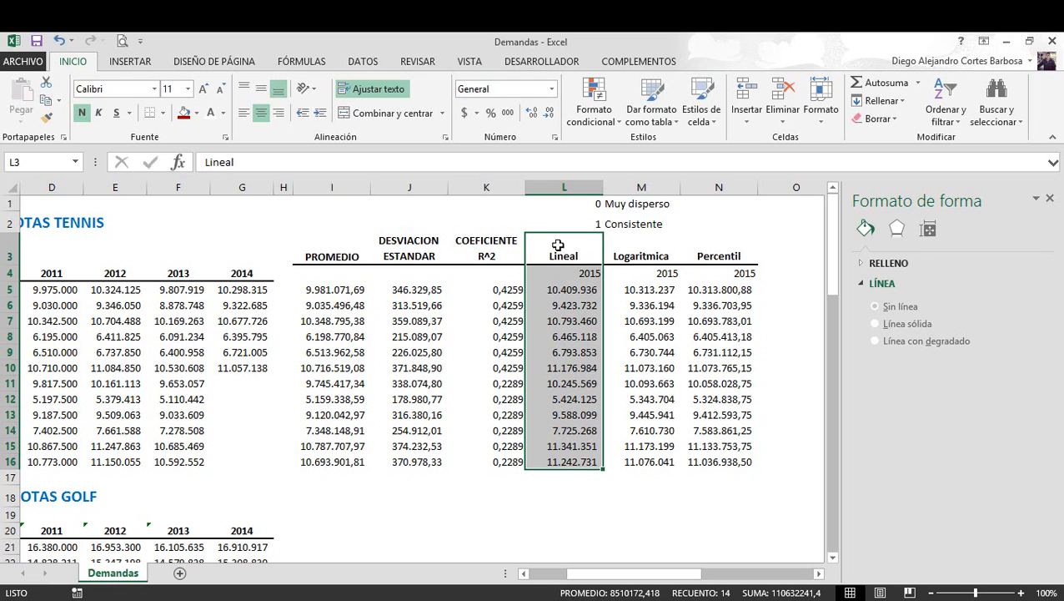
Review the COEFICIENTE R^2, PROMEDIO and DESVIACION ESTANDAR columns for tennis balls in rows 3 to 16
left_click_drag(485, 240, 485, 462)
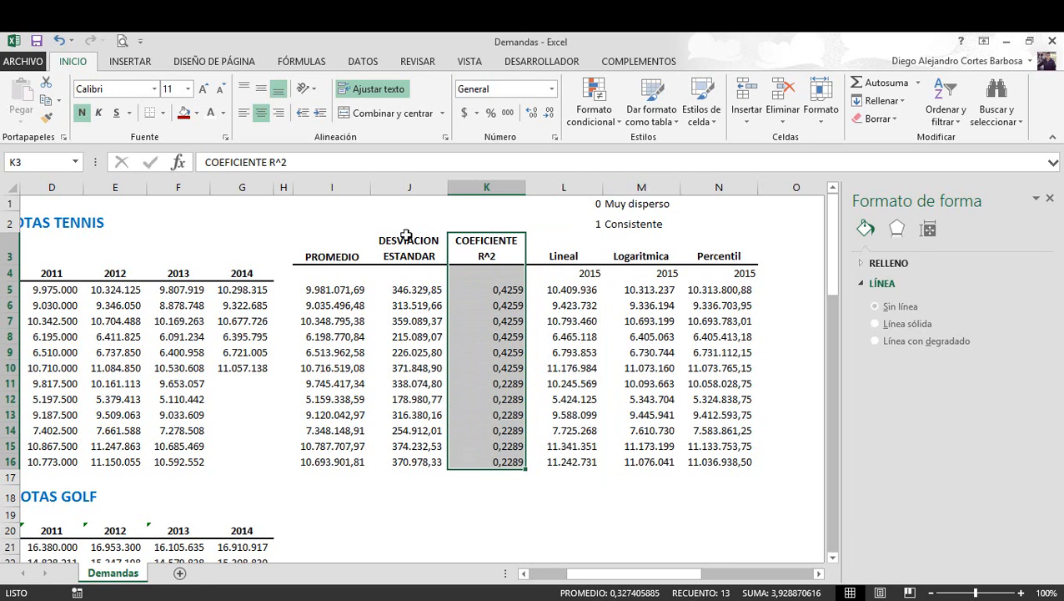
left_click_drag(327, 242, 322, 464)
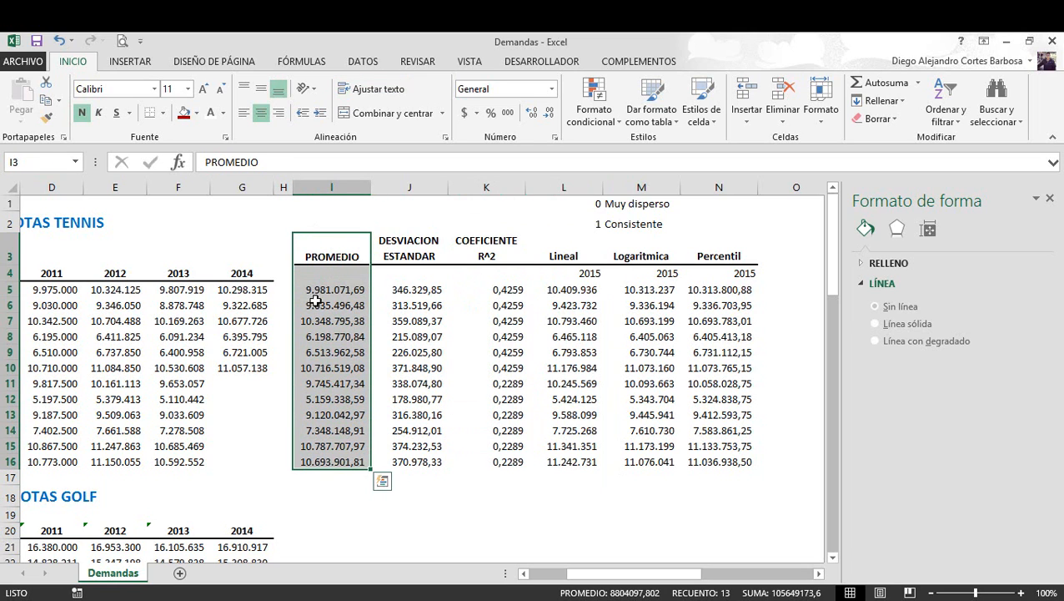
left_click_drag(394, 242, 388, 462)
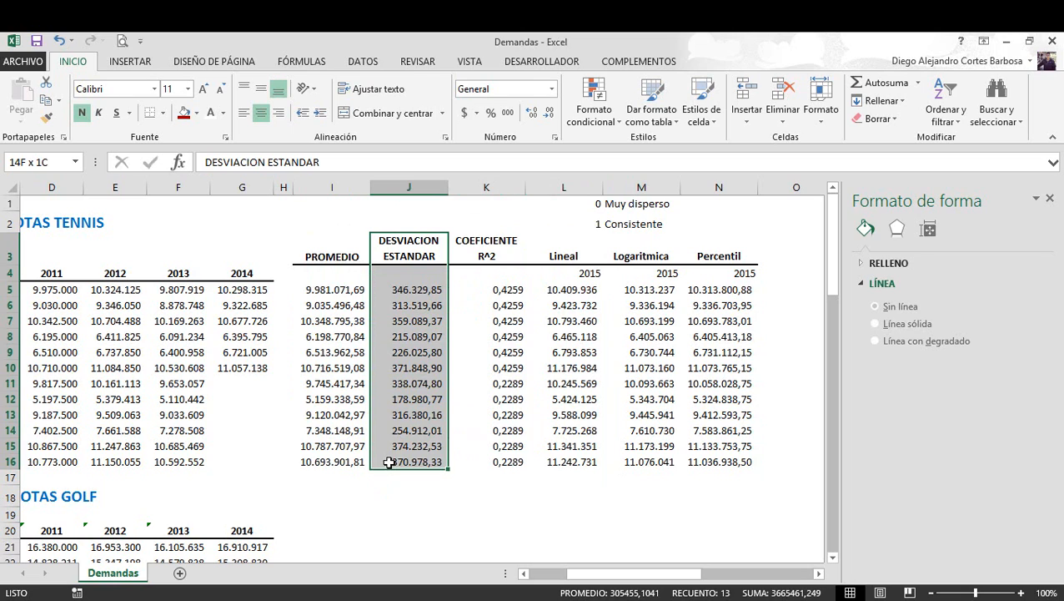
left_click(570, 350)
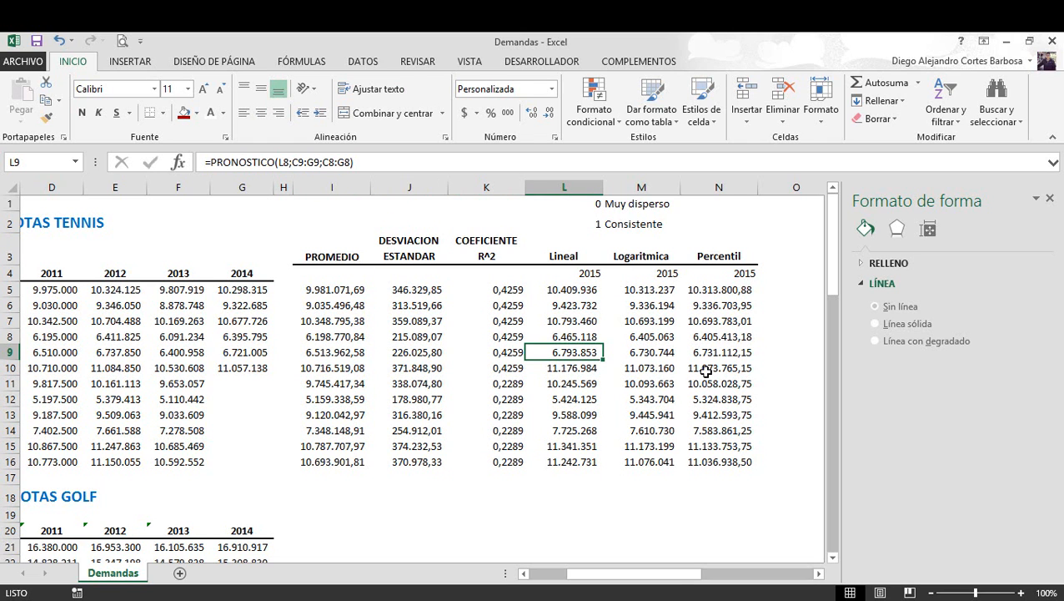
Insert a sum of the monthly 2010 tennis ball demand in C17, below Diciembre
left_click_drag(669, 574, 628, 578)
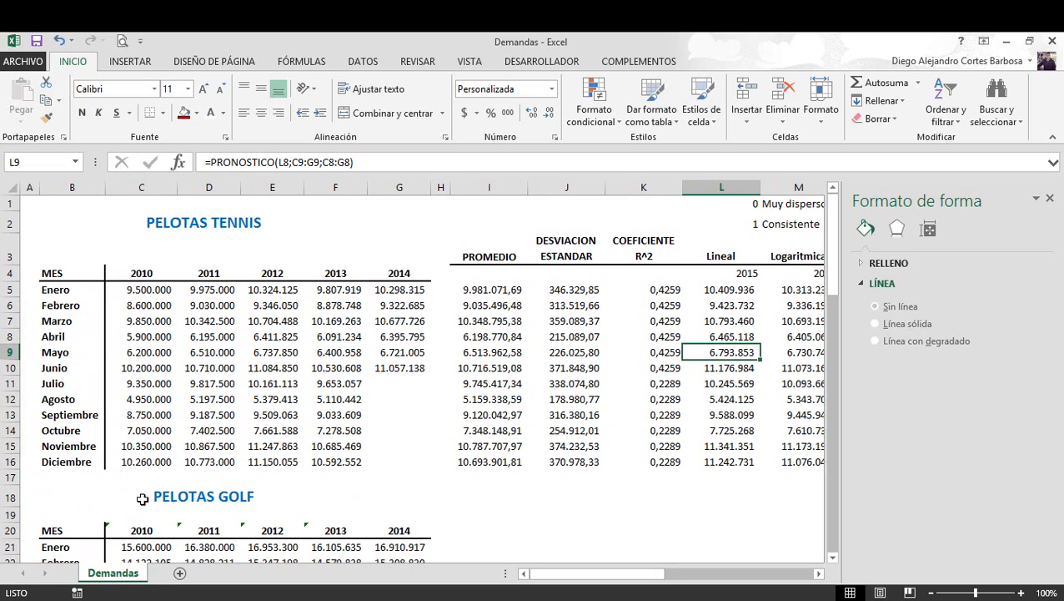
left_click(67, 476)
key("Right")
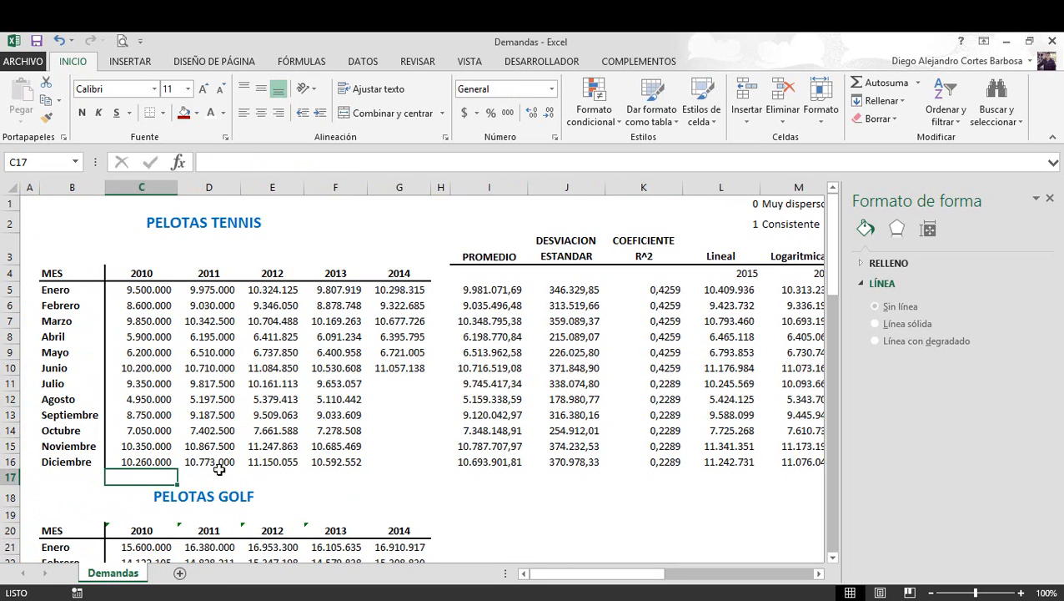
key("alt+equal")
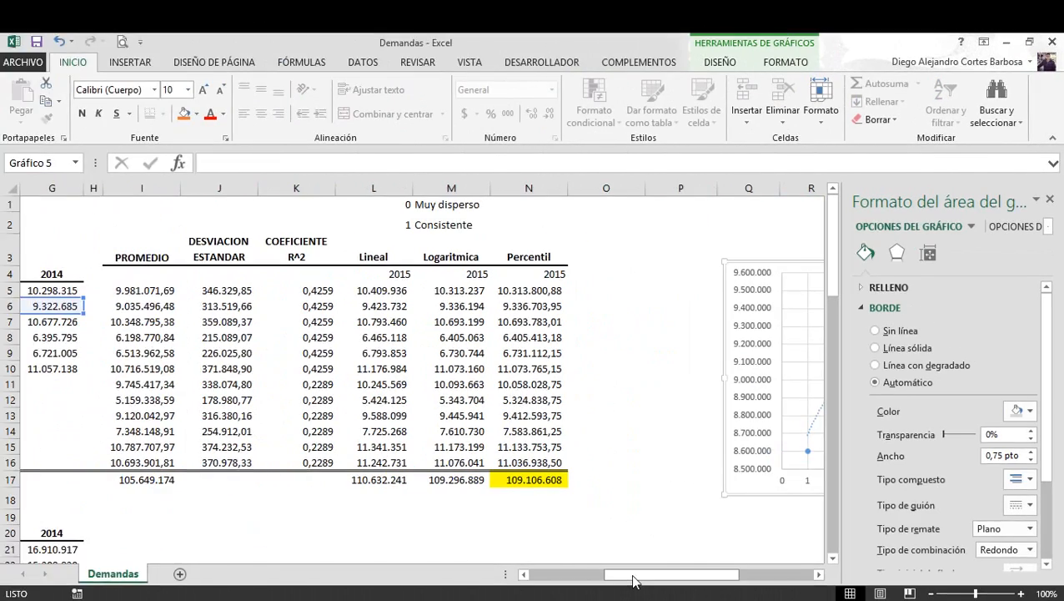
Review the Febrero demand from 2010 to 2014 and the list of months in the tennis ball table
left_click_drag(634, 576, 540, 579)
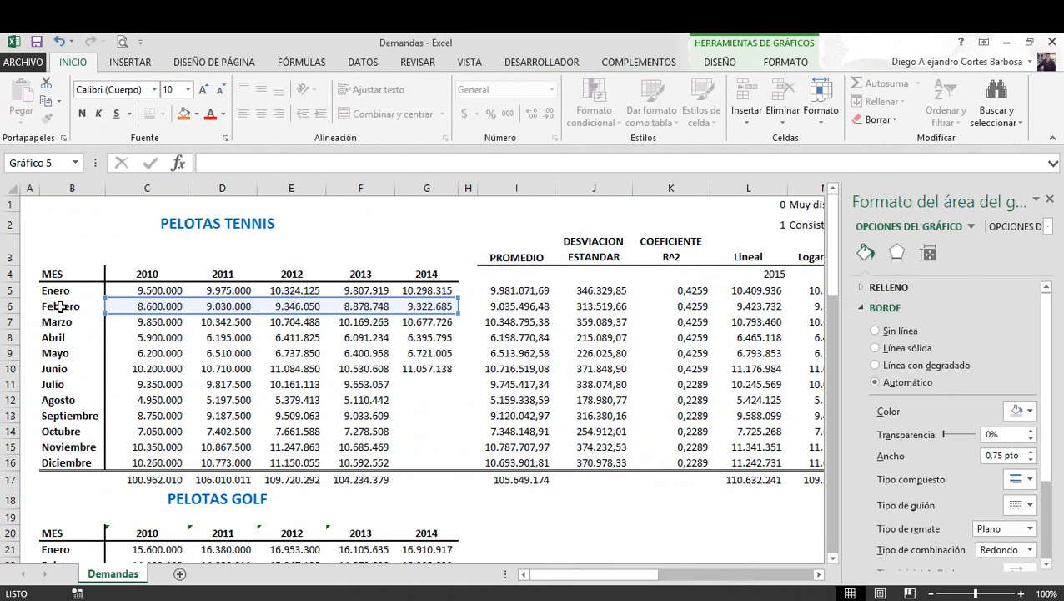
left_click_drag(58, 306, 427, 307)
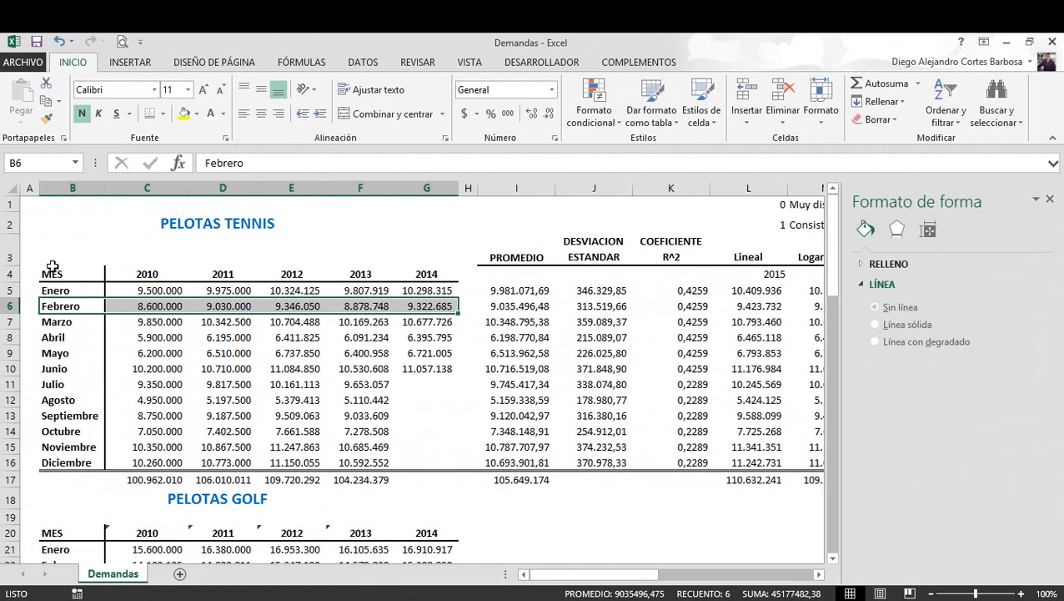
left_click_drag(52, 271, 62, 463)
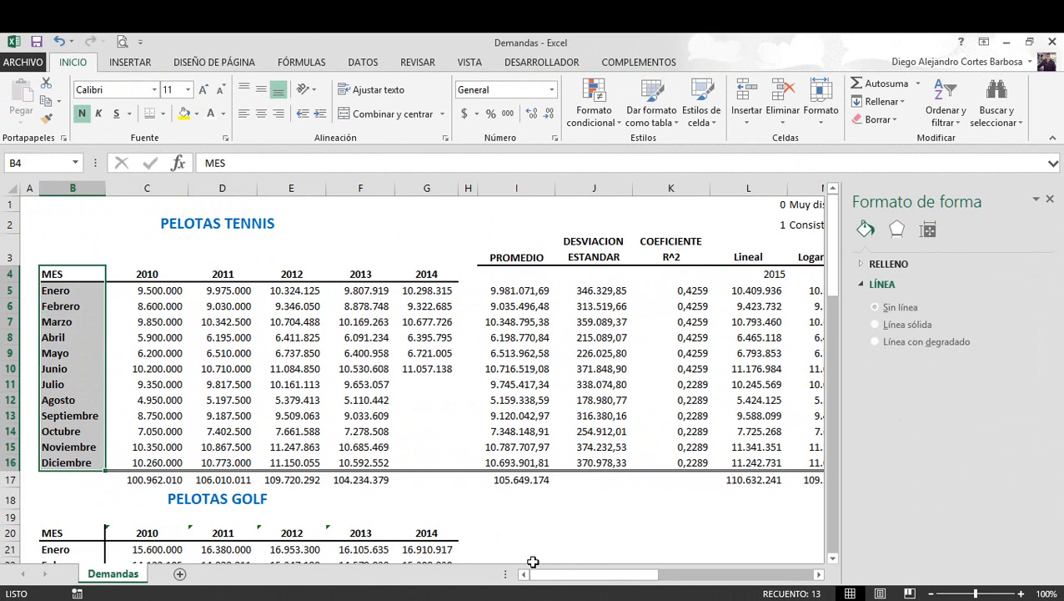
Check the Percentil forecasts month by month from N5 to N16, and review the column as a whole
left_click_drag(547, 582, 616, 581)
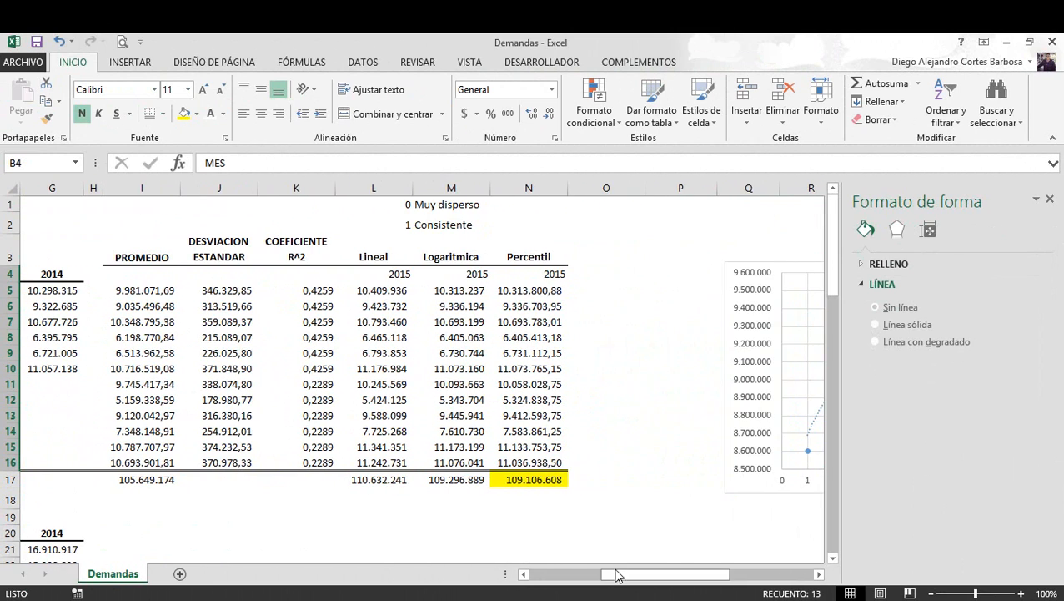
left_click(523, 292)
left_click(521, 306)
left_click(518, 322)
left_click(516, 338)
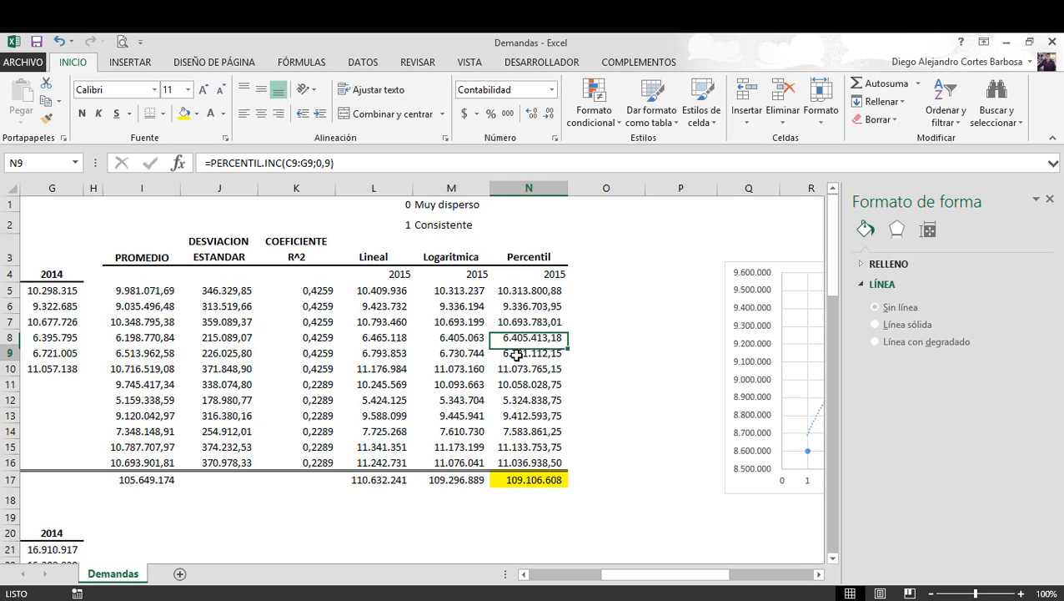
left_click(513, 352)
left_click(511, 372)
left_click(507, 384)
left_click(508, 401)
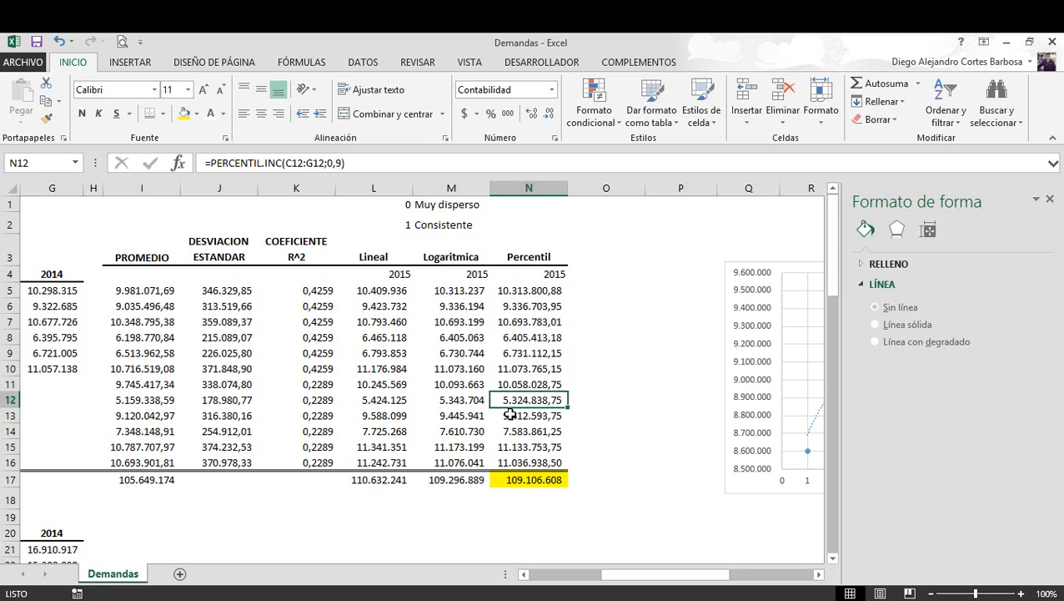
left_click(507, 415)
left_click(510, 430)
left_click(509, 446)
left_click(509, 462)
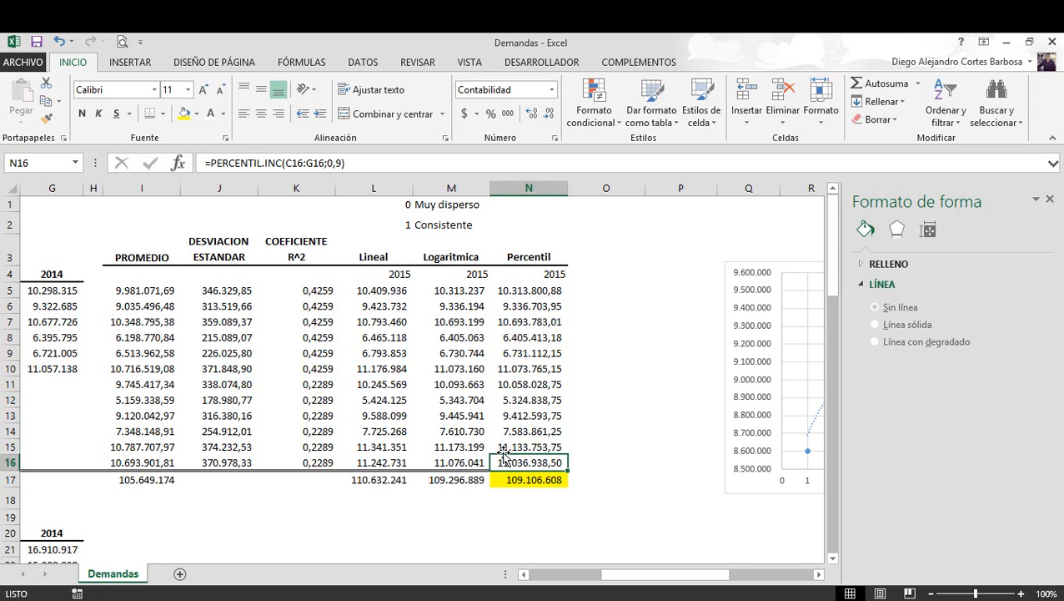
left_click_drag(513, 235, 517, 461)
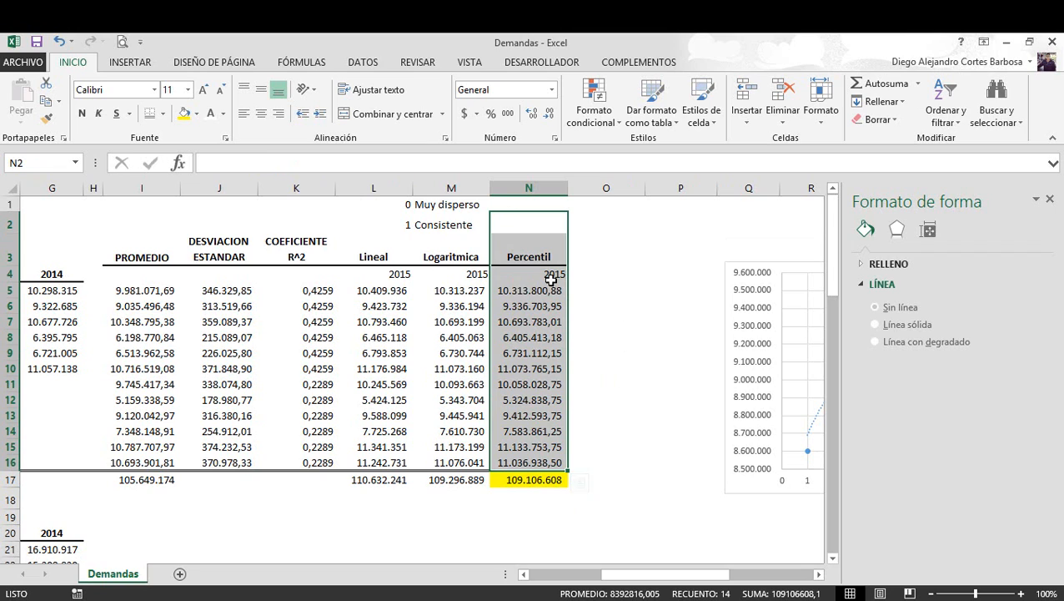
Compare the Enero formulas for PROMEDIO, Lineal, Logaritmica and Percentil in row 5
left_click(159, 289)
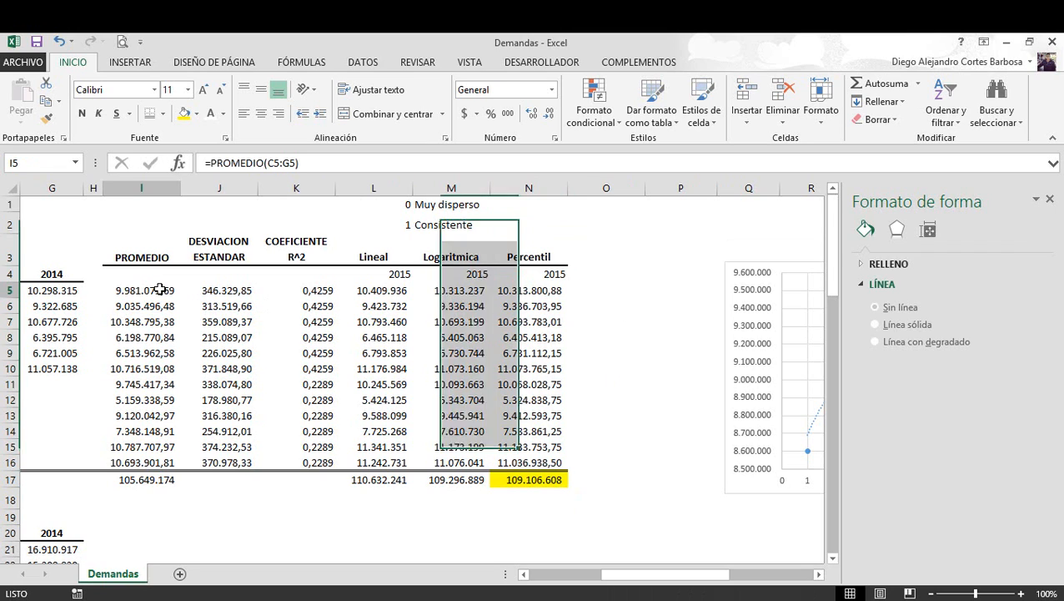
left_click(374, 291)
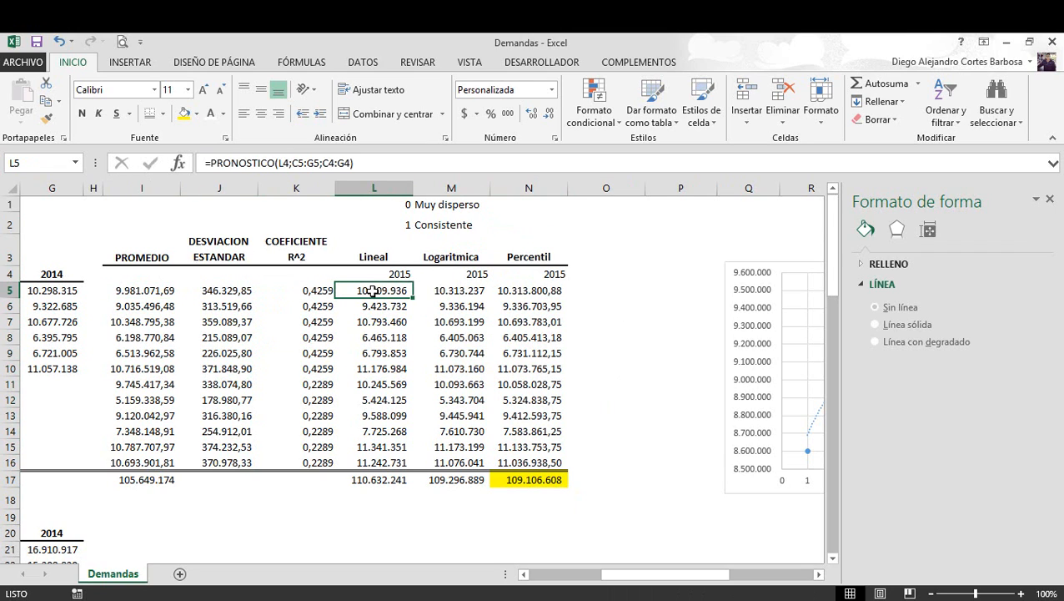
left_click(436, 295)
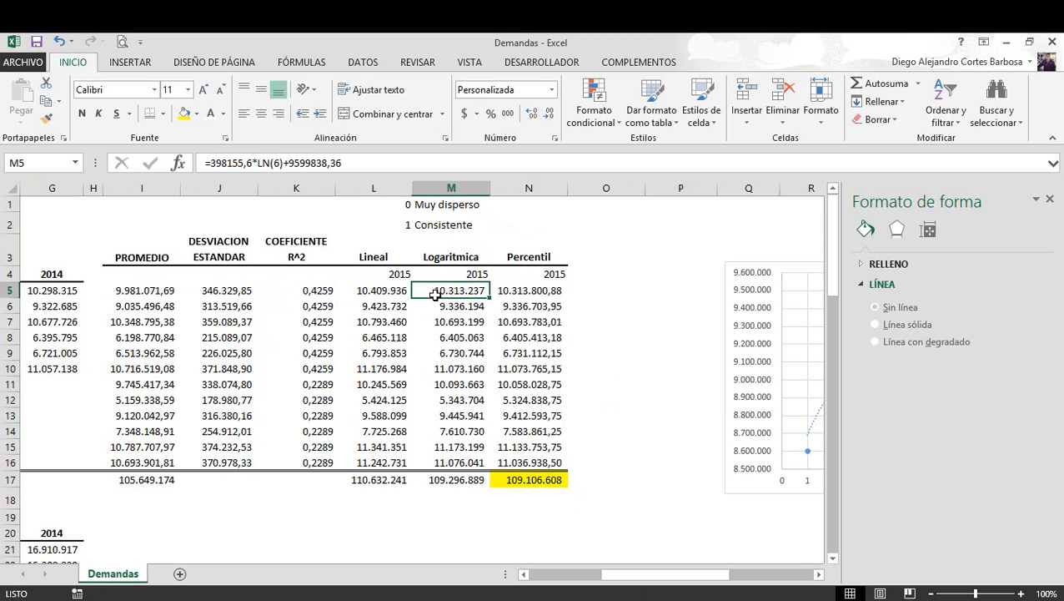
left_click(530, 291)
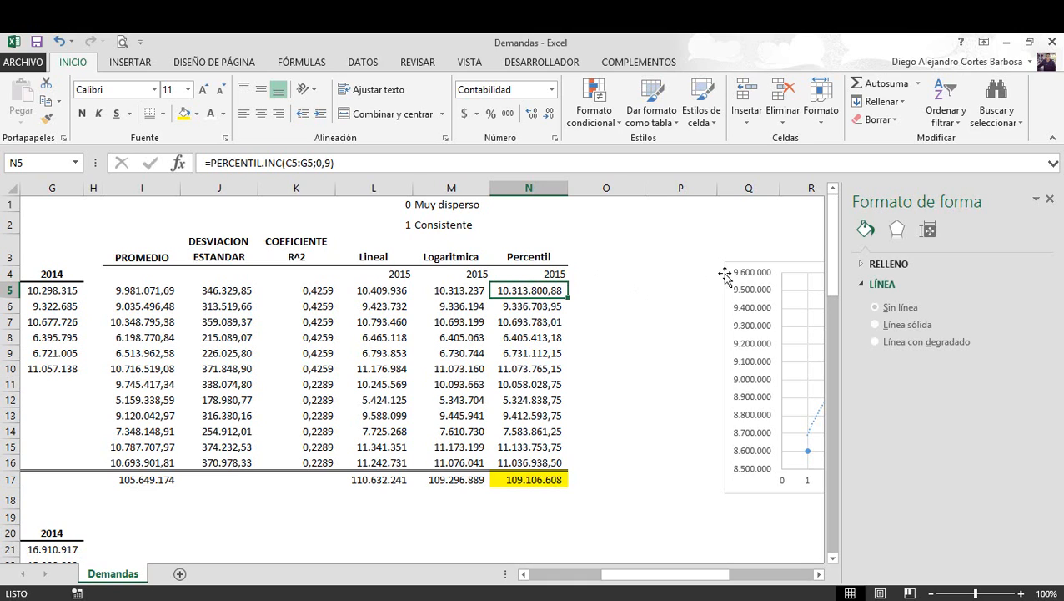
Move the logarithmic trend chart closer to the Percentil column
left_click_drag(724, 278, 629, 275)
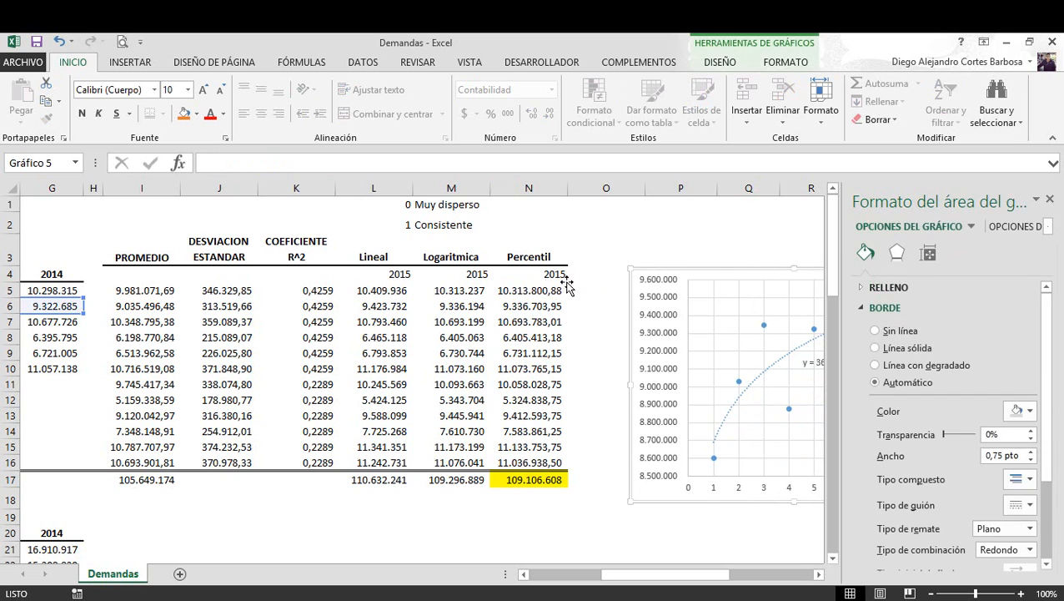
left_click(524, 288)
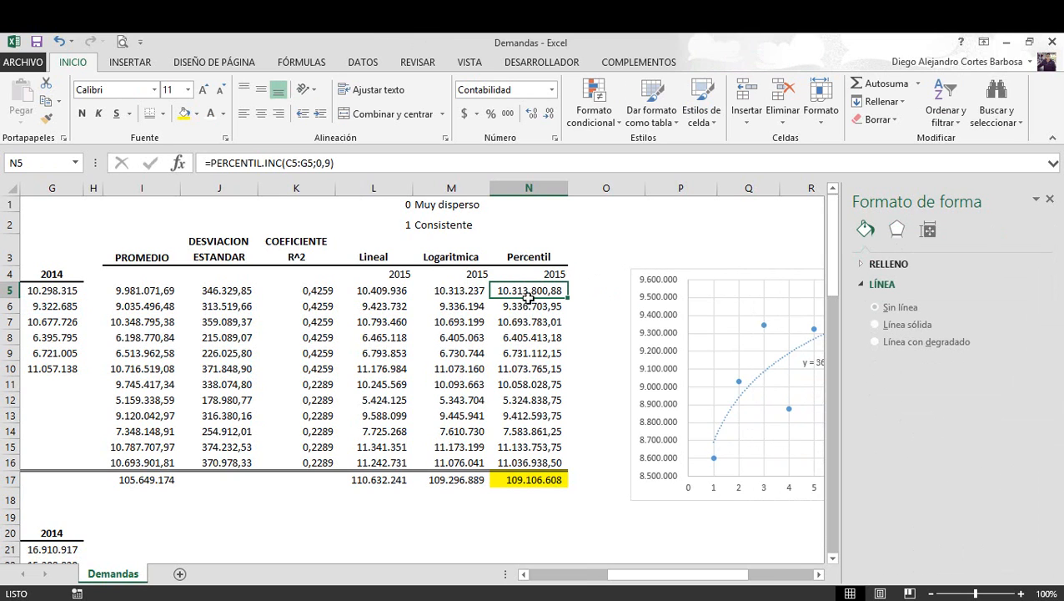
Enter =PERCENTIL.INC(N5:N16;0,9) in N18 to calculate the percentile of the monthly Percentil forecasts
left_click(508, 498)
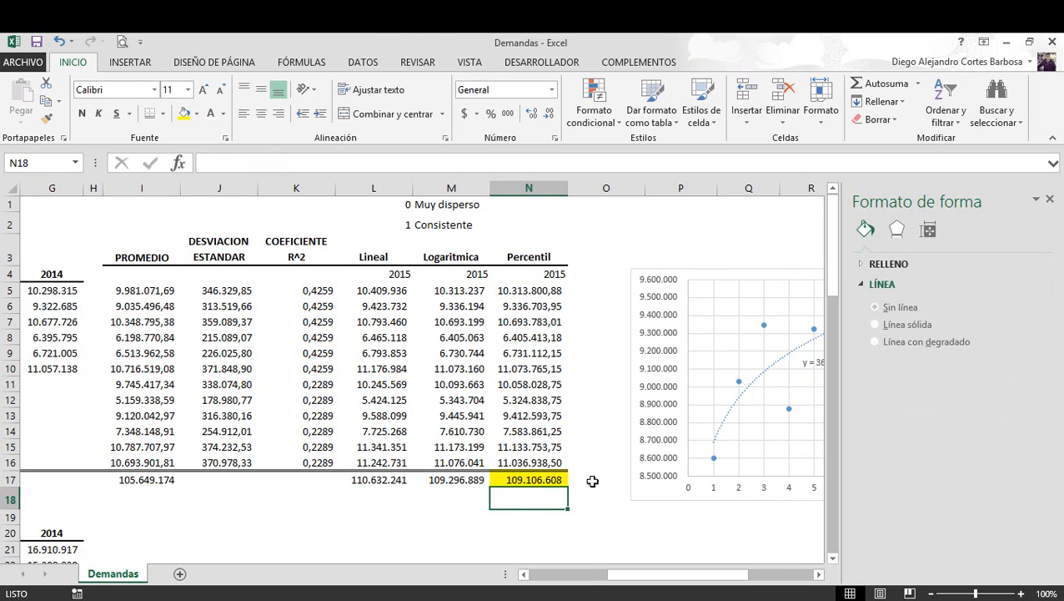
type("=percen")
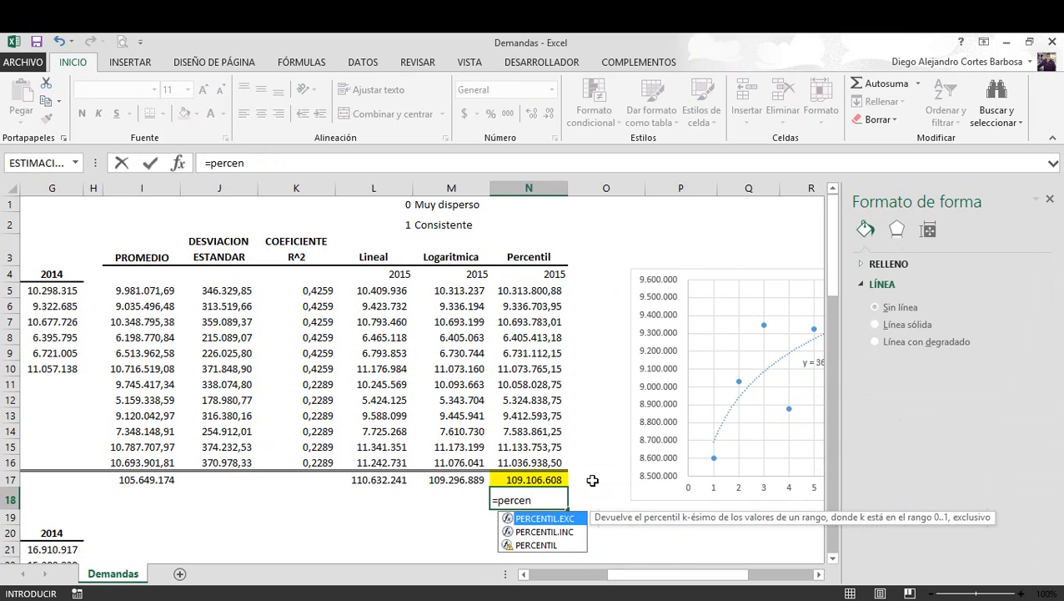
type("til")
key("Down")
key("Tab")
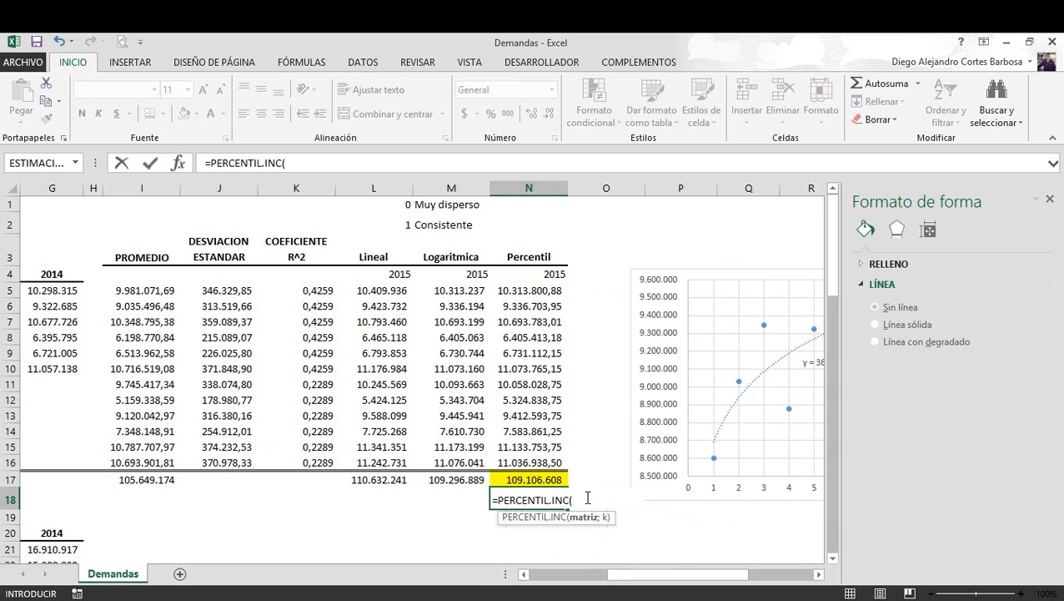
left_click_drag(527, 288, 535, 461)
type(";")
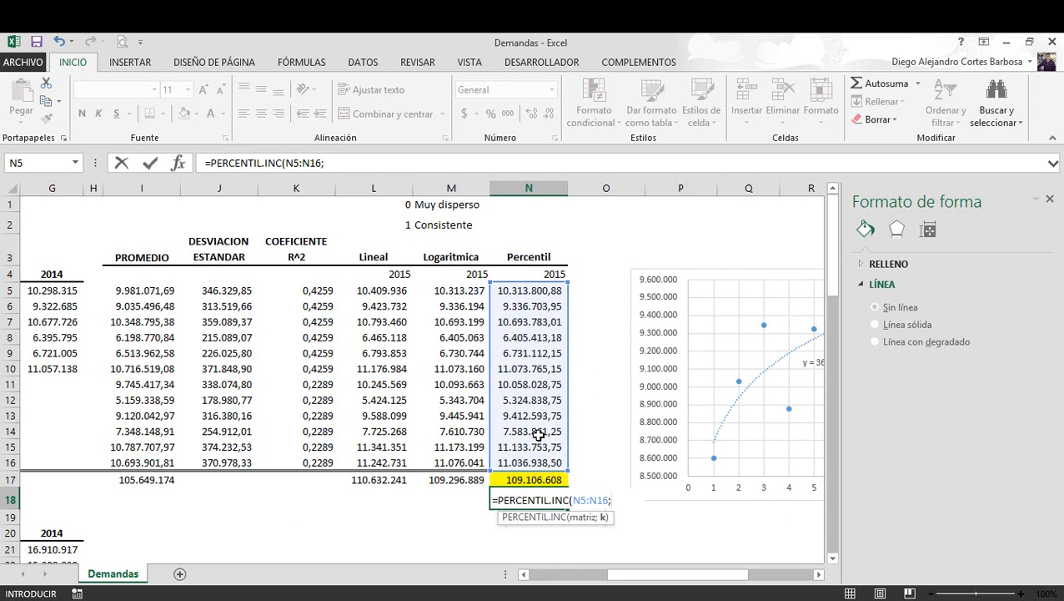
type("0,9")
key("Return")
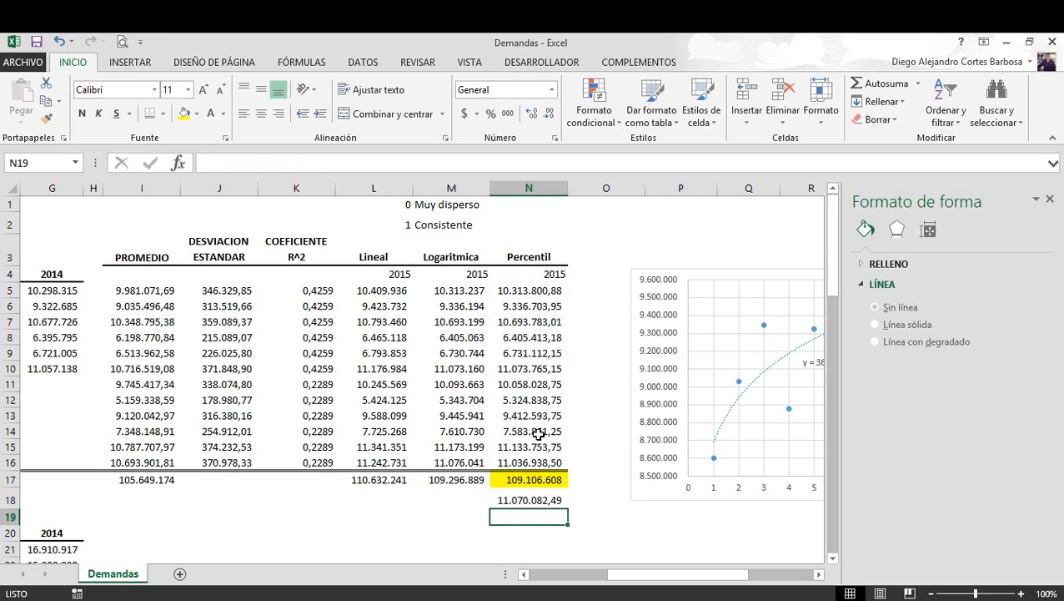
Remove the fill colour from the Percentil total in N17 and highlight N18 in yellow
left_click(501, 496)
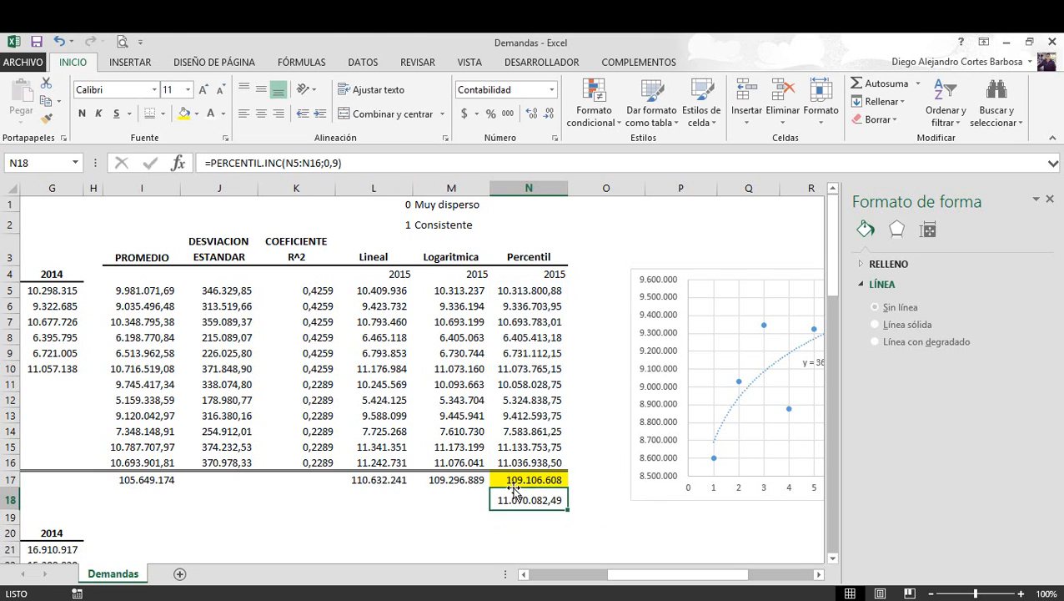
left_click(509, 478)
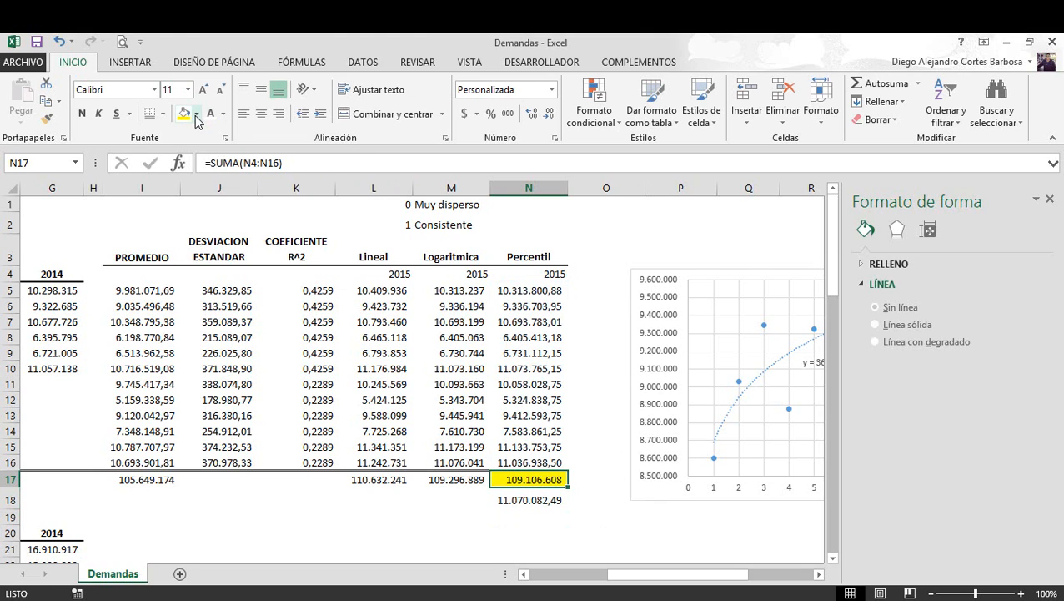
left_click(196, 113)
left_click(203, 253)
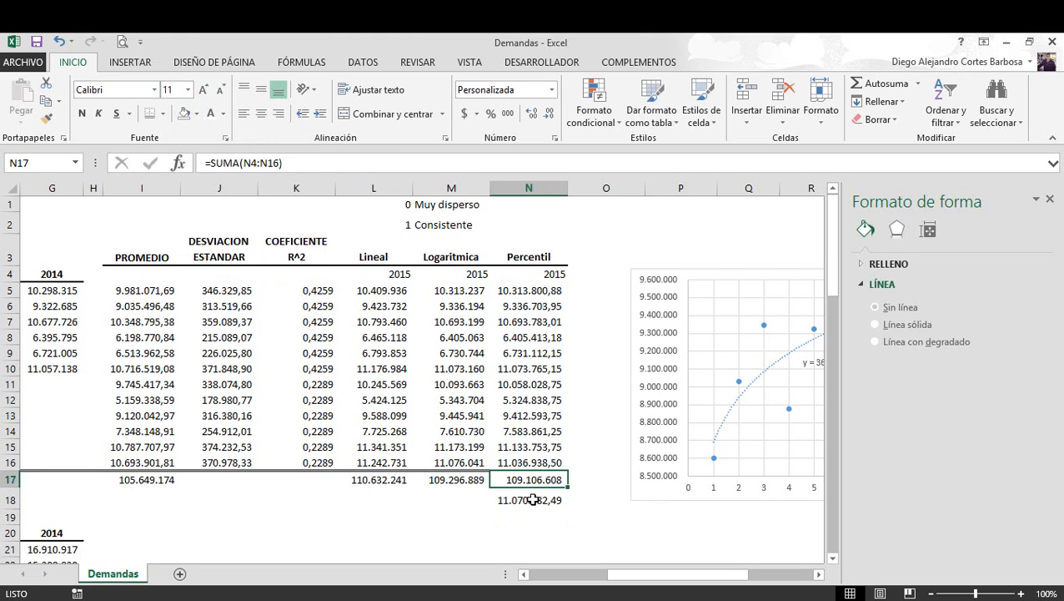
left_click(529, 497)
left_click(196, 114)
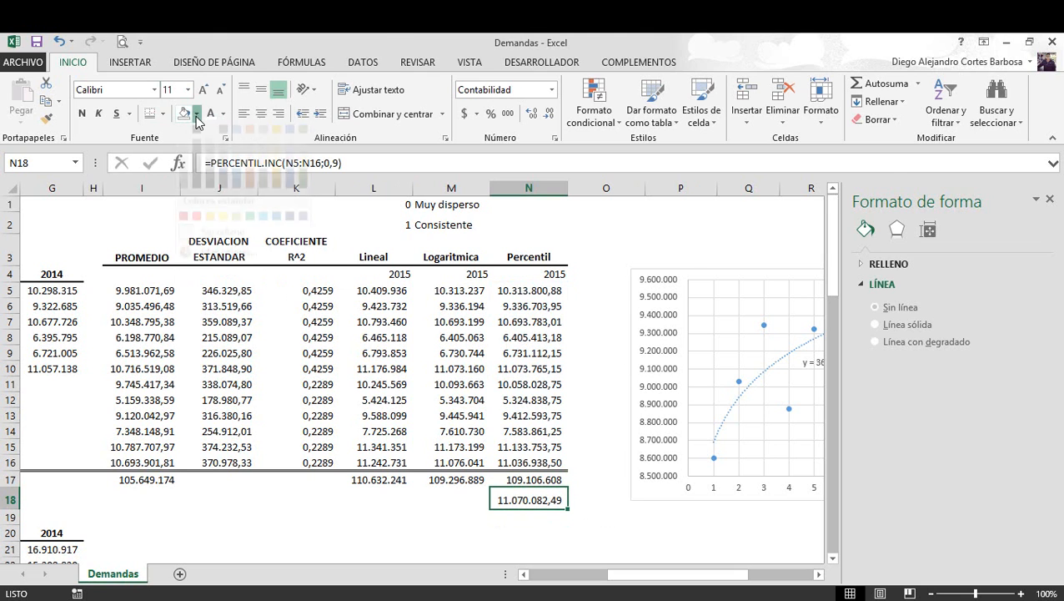
left_click(225, 240)
Compare the percentile in N18 with the monthly Percentil forecasts in N15, N16 and N10, and with the other months in the column
left_click_drag(673, 574, 634, 581)
left_click(230, 215)
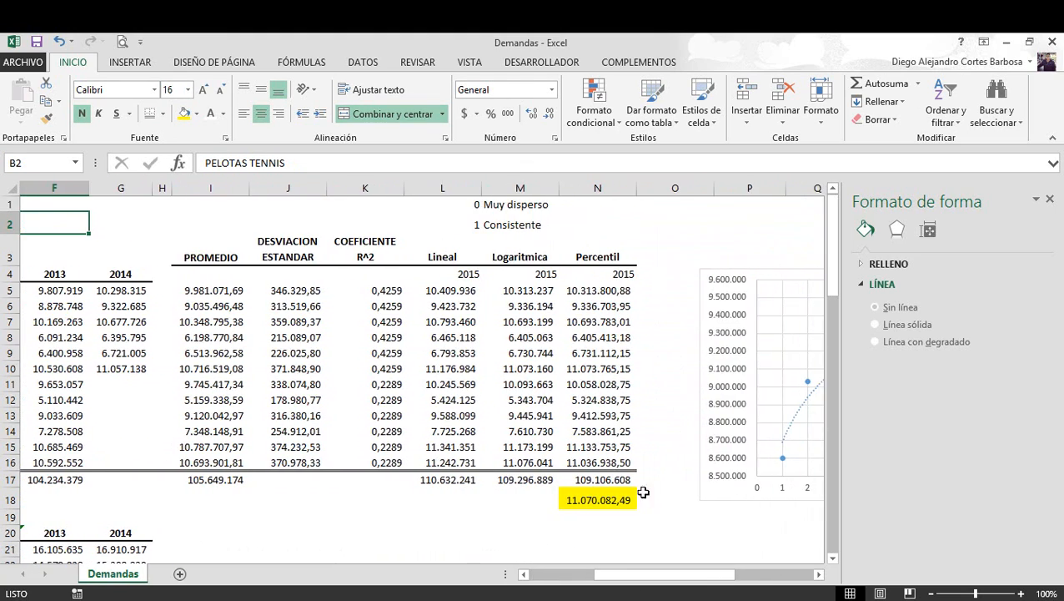
left_click(609, 498)
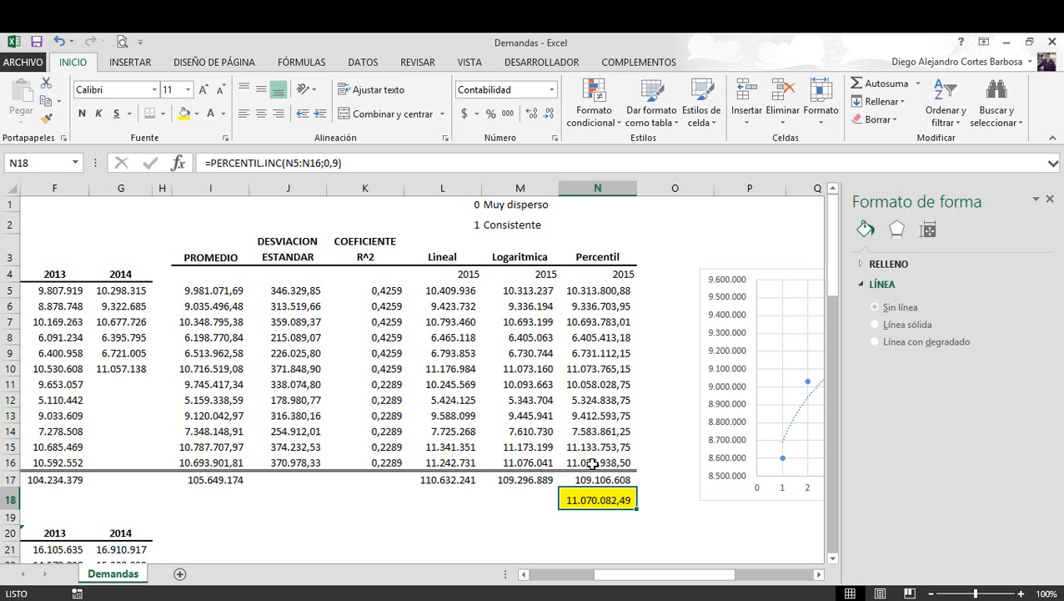
left_click_drag(591, 444, 591, 461)
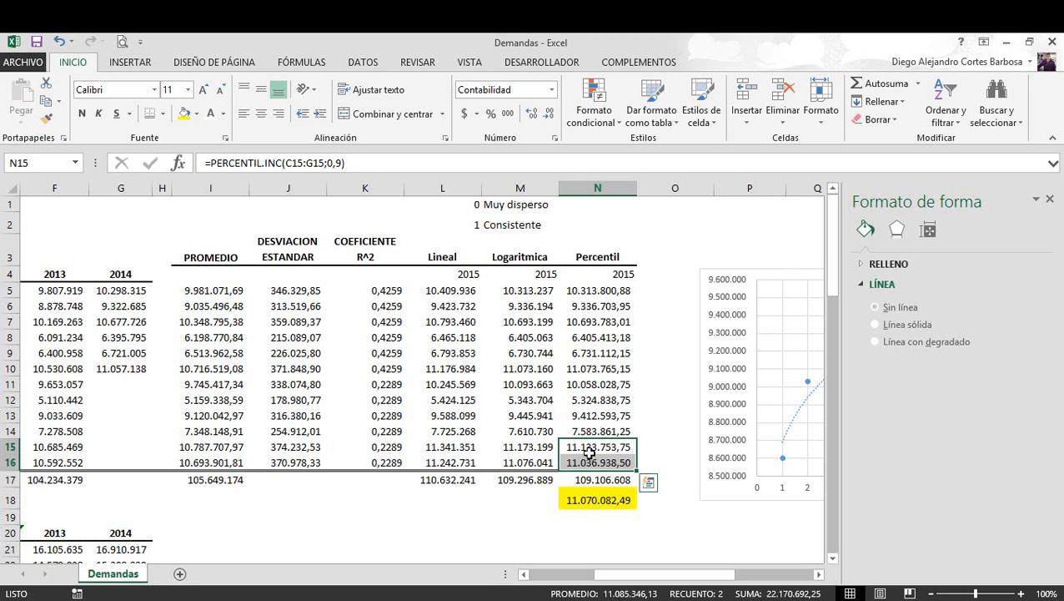
left_click(592, 367, "ctrl")
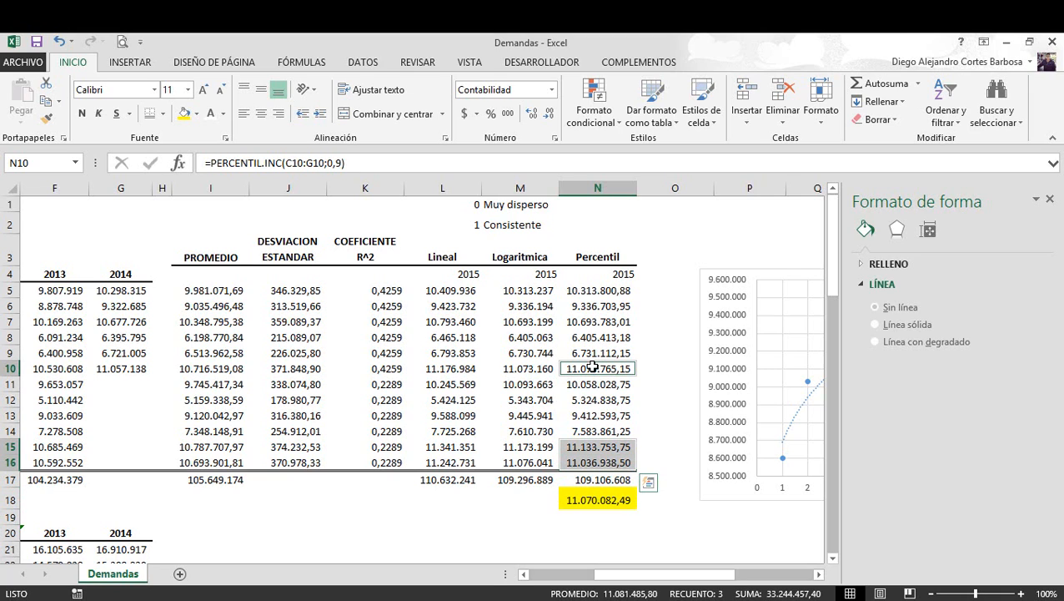
mouse_move(676, 582)
left_mouse_down()
mouse_move(622, 577)
mouse_move(695, 577)
mouse_move(683, 575)
left_mouse_up()
left_click_drag(591, 289, 609, 437)
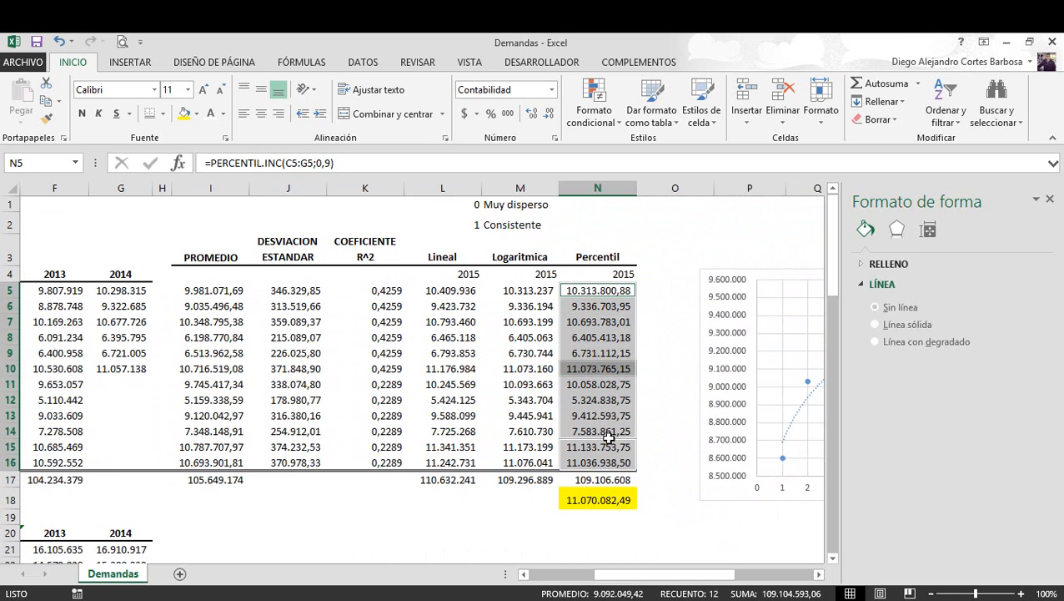
Review the formula in N18 that calculates the 0,9 percentile of the monthly Percentil forecasts
left_click(659, 416)
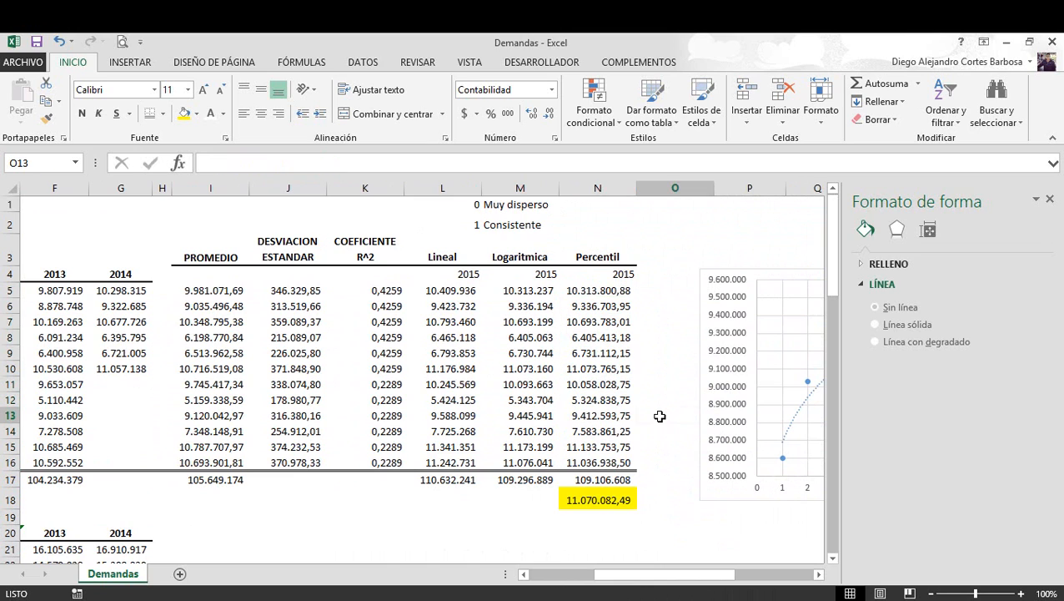
left_click(611, 500)
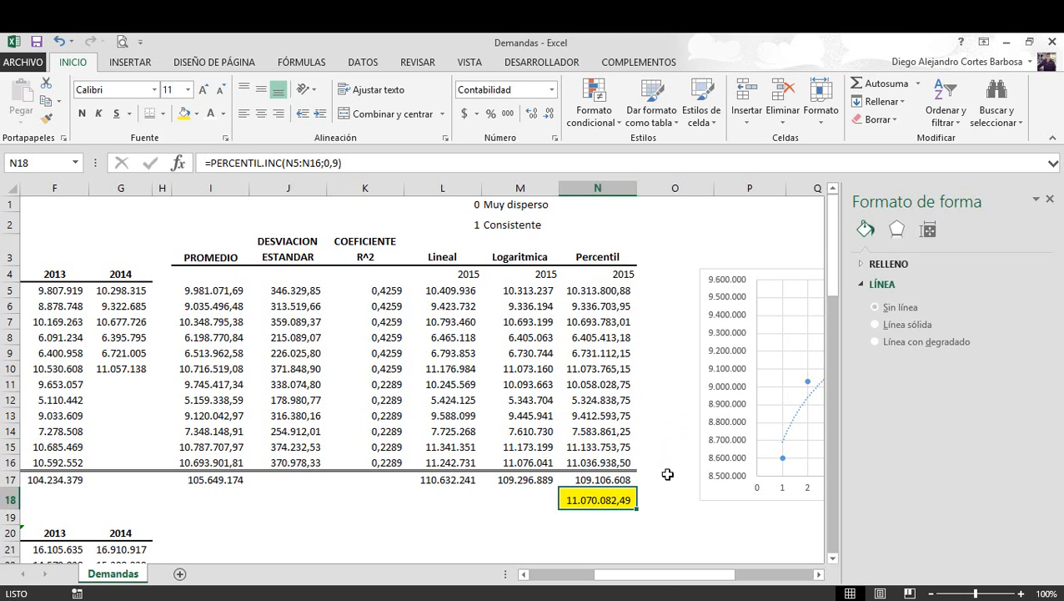
scroll(644, 498, "down", 1)
scroll(645, 497, "up", 1)
Try to copy the Percentil column N3:N18, including its heading and highlighted percentile, to I20 beside the next demand table
left_click(604, 261)
left_click_drag(604, 261, 582, 486)
key("ctrl+c")
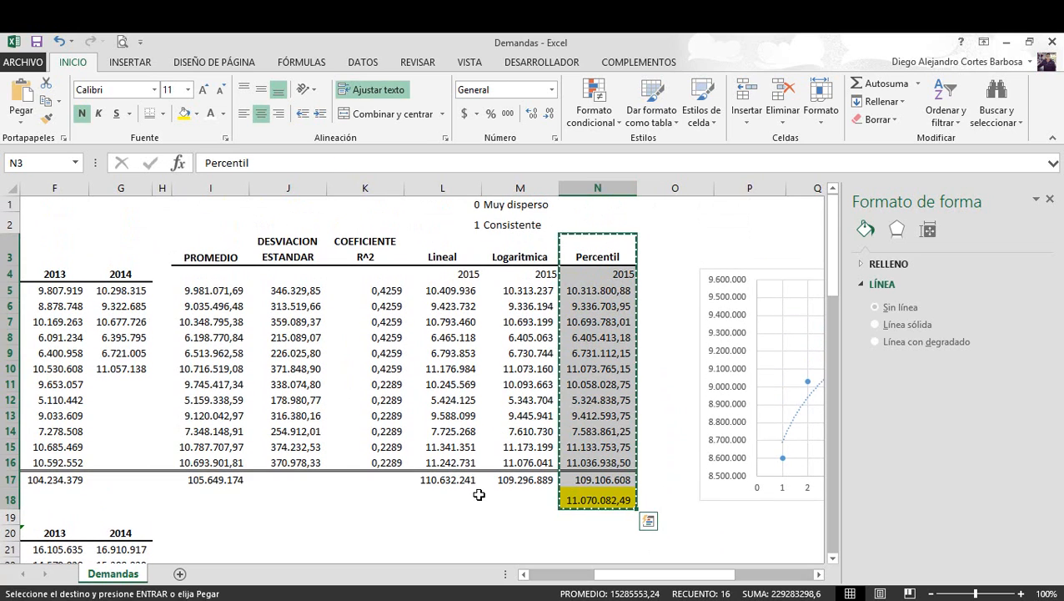
scroll(475, 492, "down", 2)
left_click(192, 412)
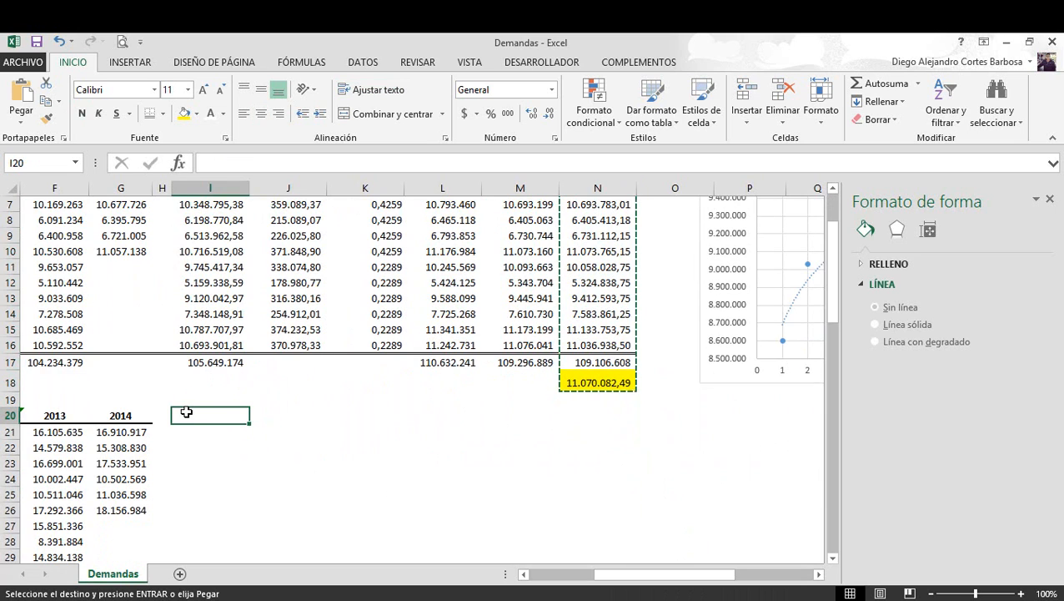
key("ctrl+v")
scroll(570, 523, "down", 3)
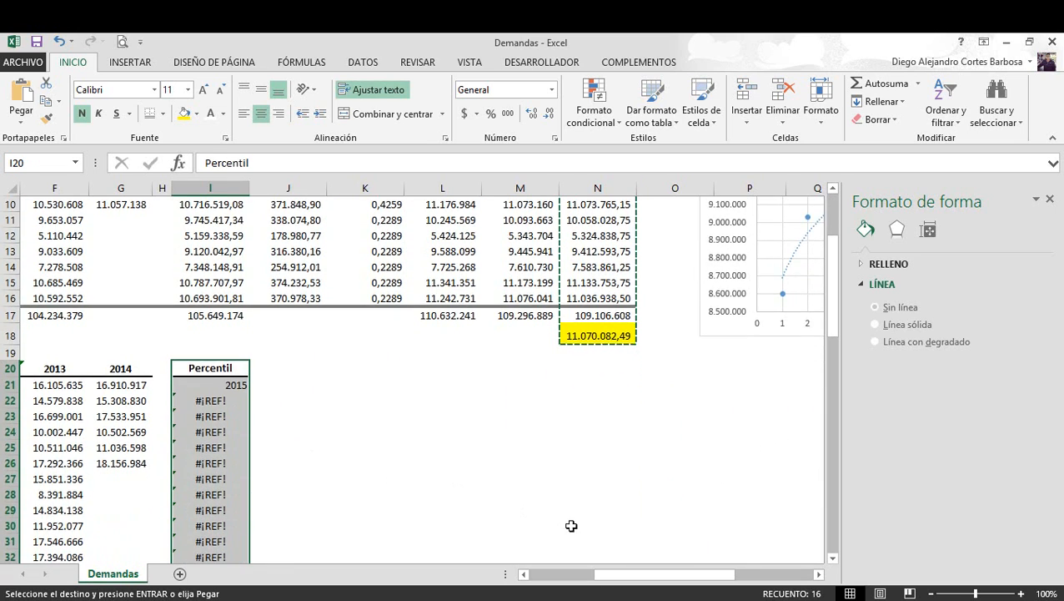
left_click_drag(606, 582, 586, 581)
left_click_drag(560, 579, 604, 576)
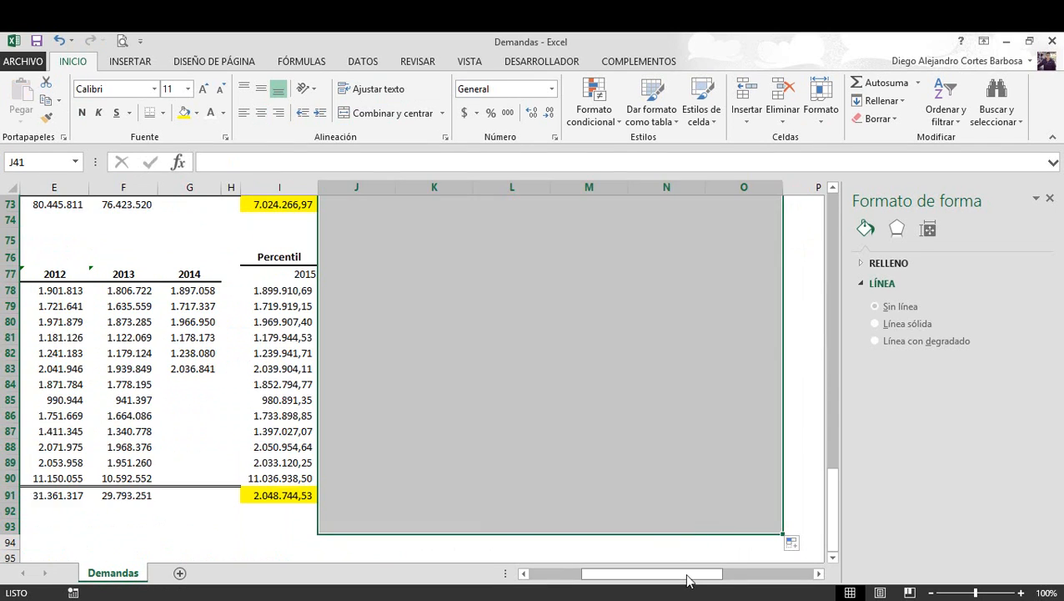
Review the 2015 Percentil forecasts and highlighted percentiles in column I, from the rugby table back up to the golf and tennis ball tables
left_click_drag(689, 580, 637, 577)
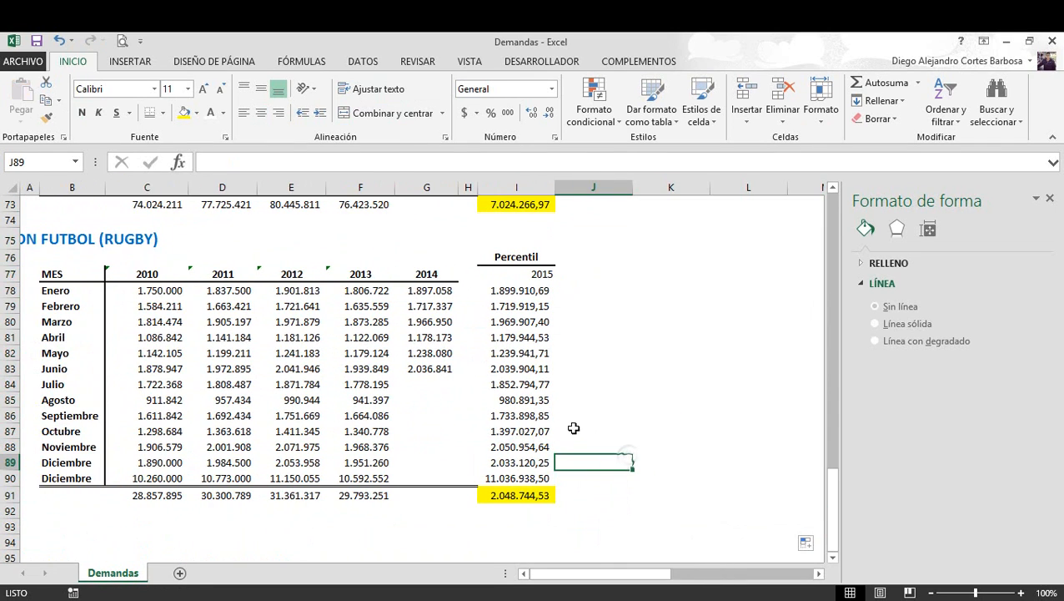
scroll(558, 407, "up", 5)
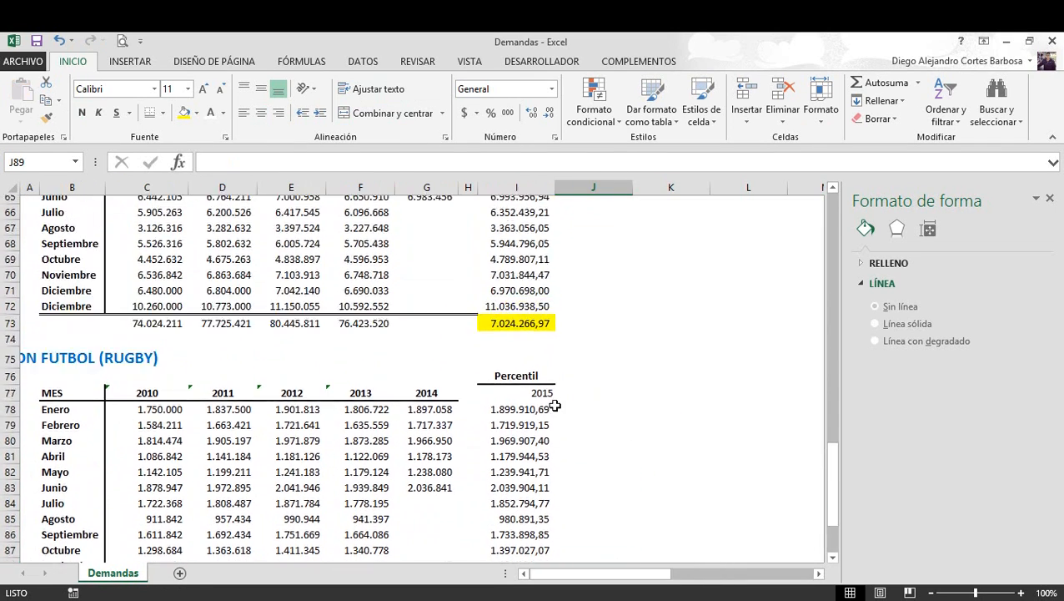
scroll(582, 407, "up", 4)
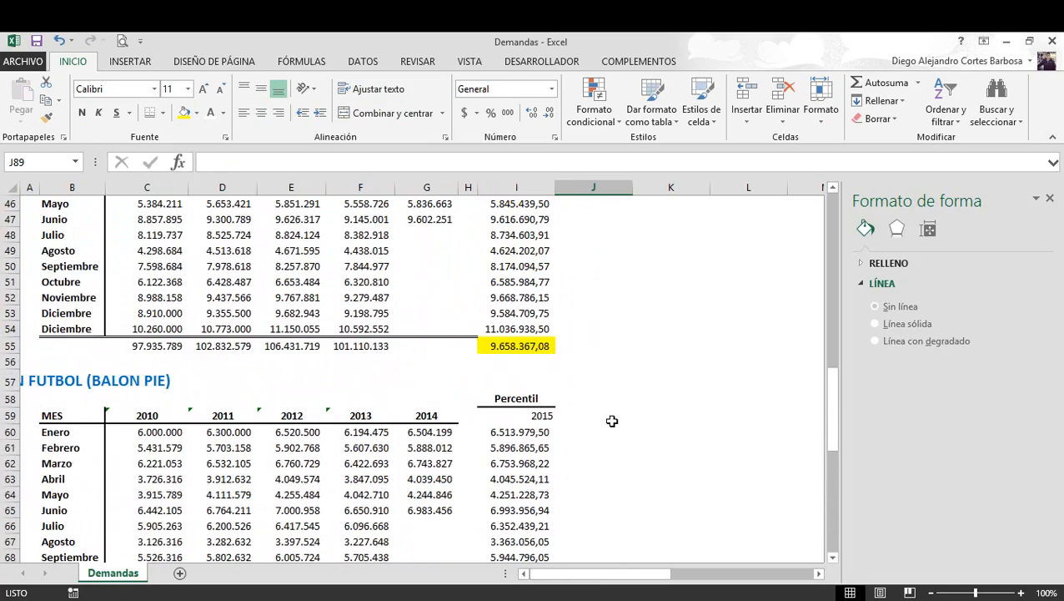
scroll(612, 420, "up", 8)
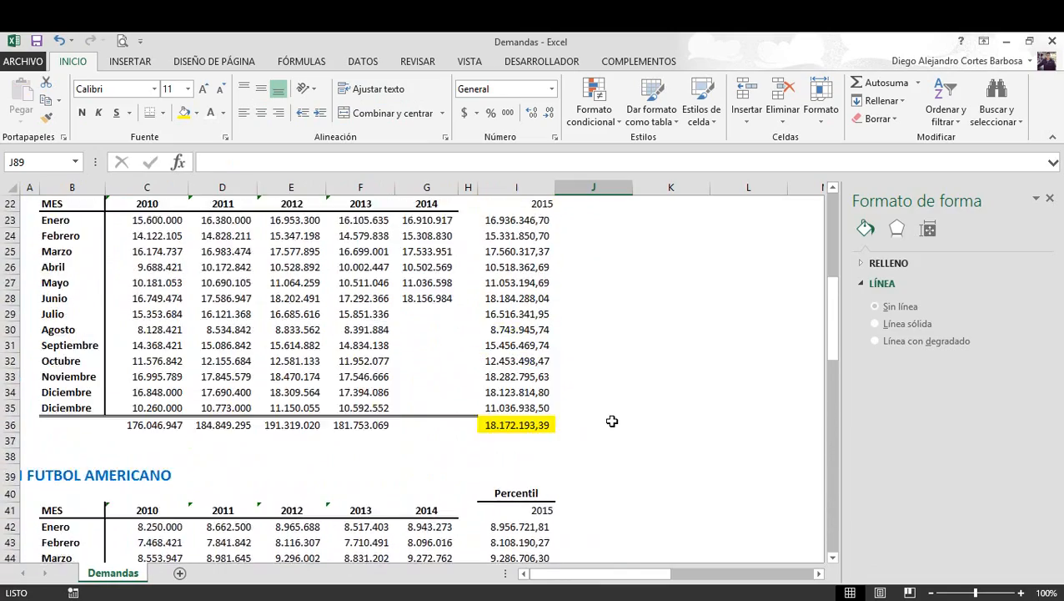
scroll(612, 420, "up", 7)
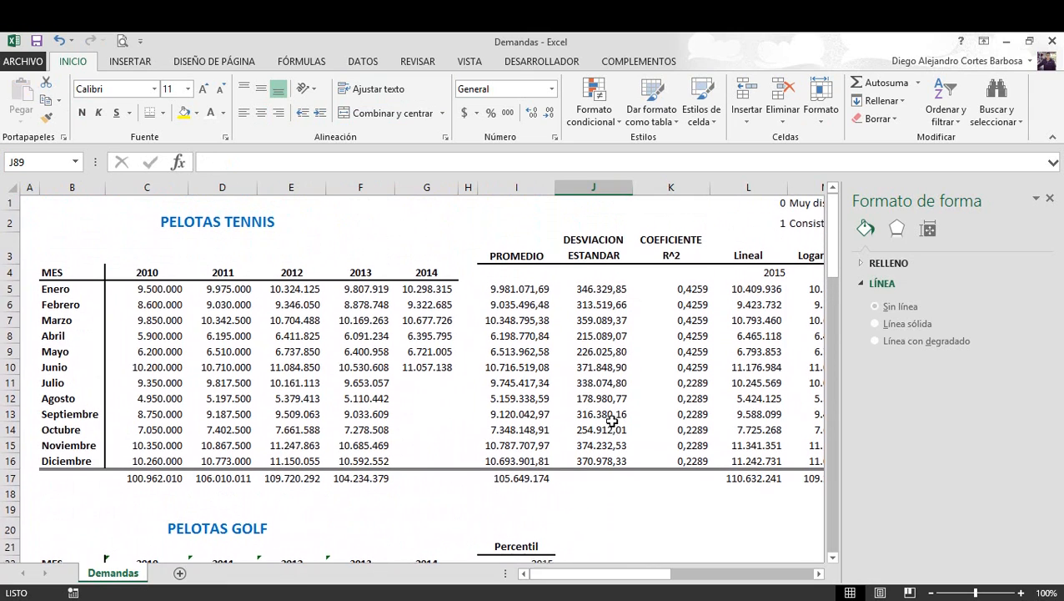